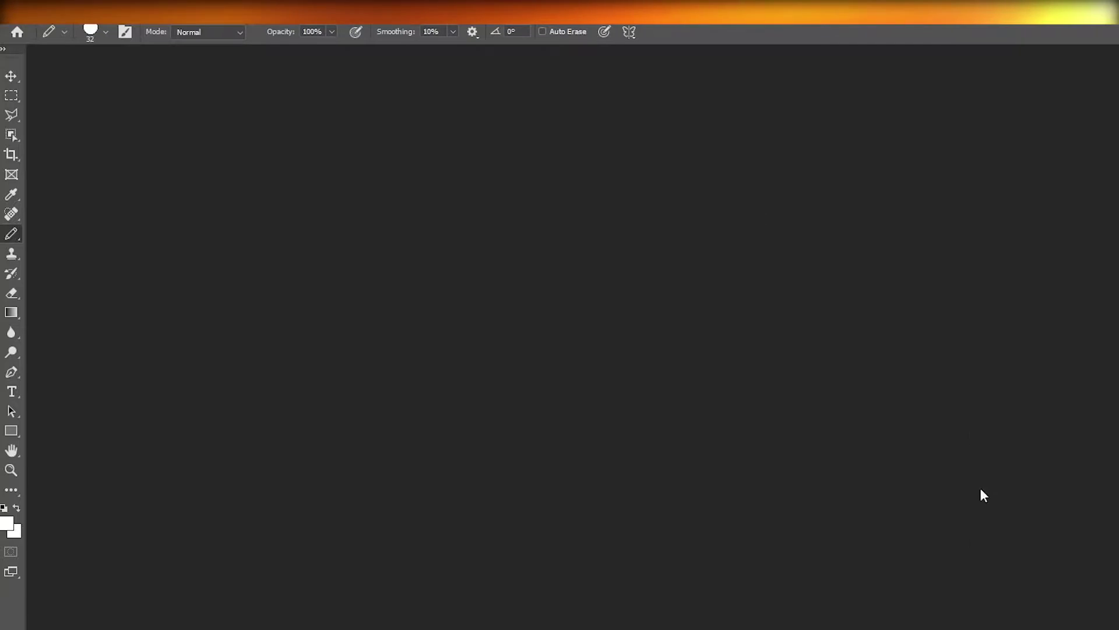
Start a new document with a width and height of 24 pixels
click(27, 10)
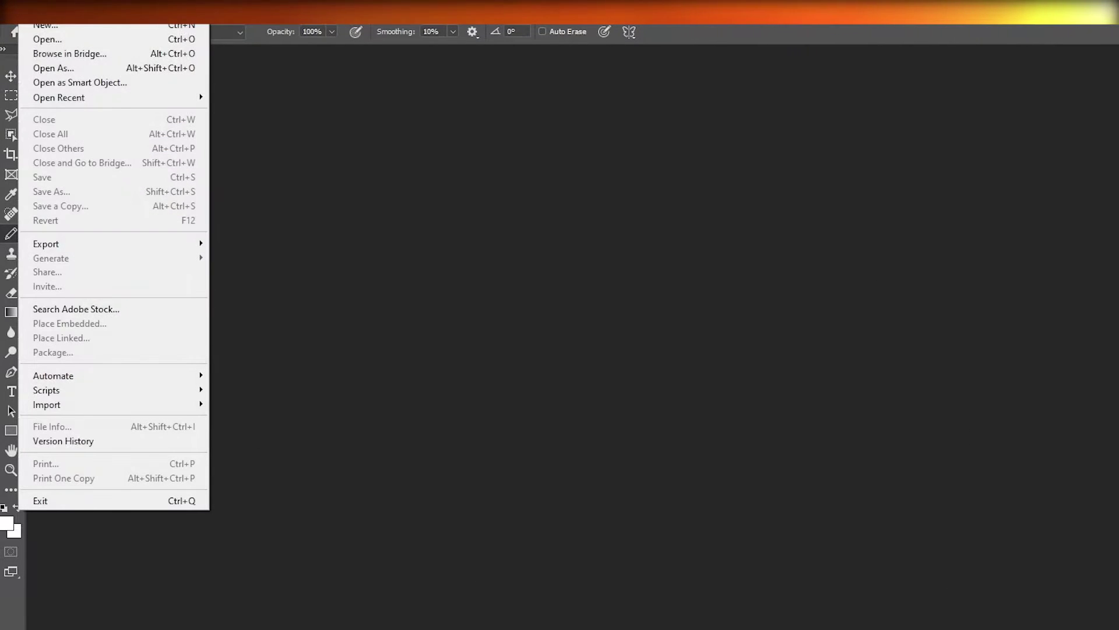
click(46, 26)
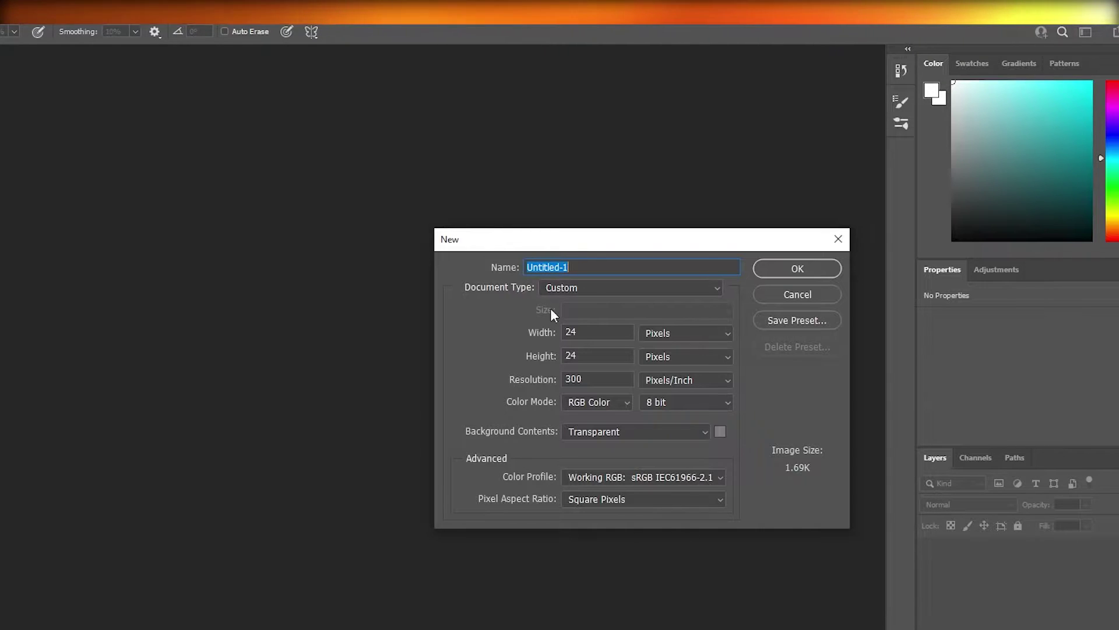
double_click(581, 331)
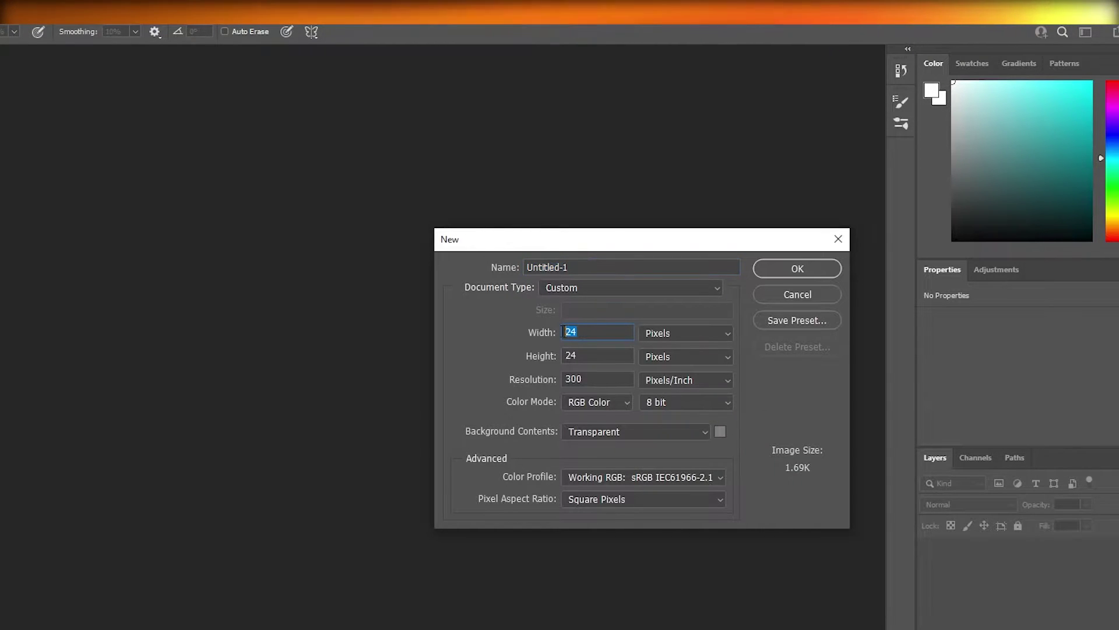
key(Tab)
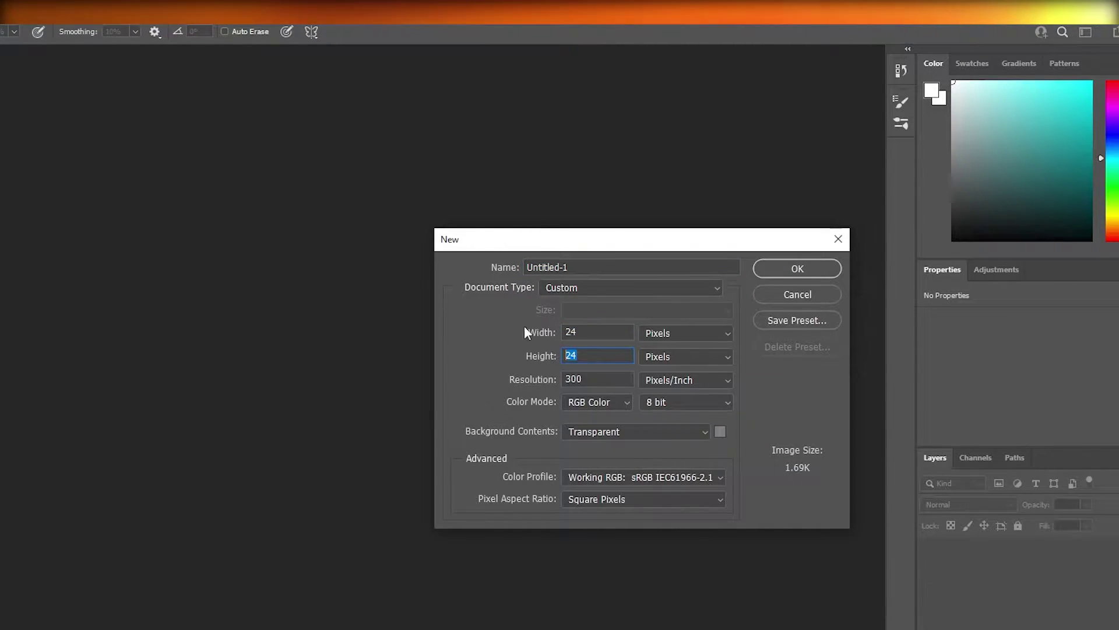
click(657, 335)
click(659, 341)
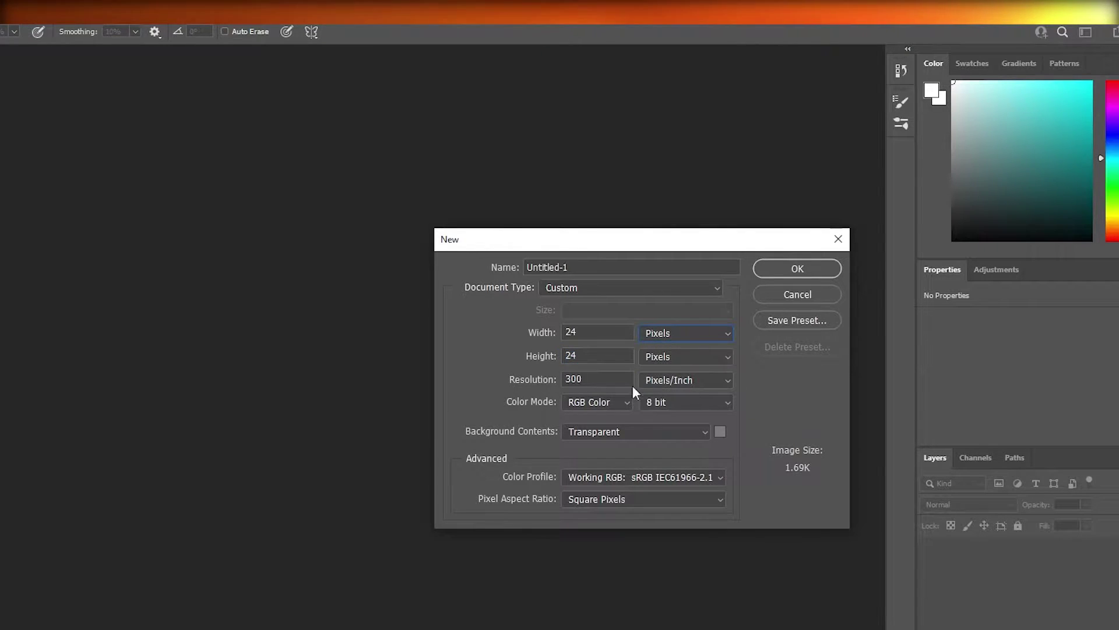
click(695, 338)
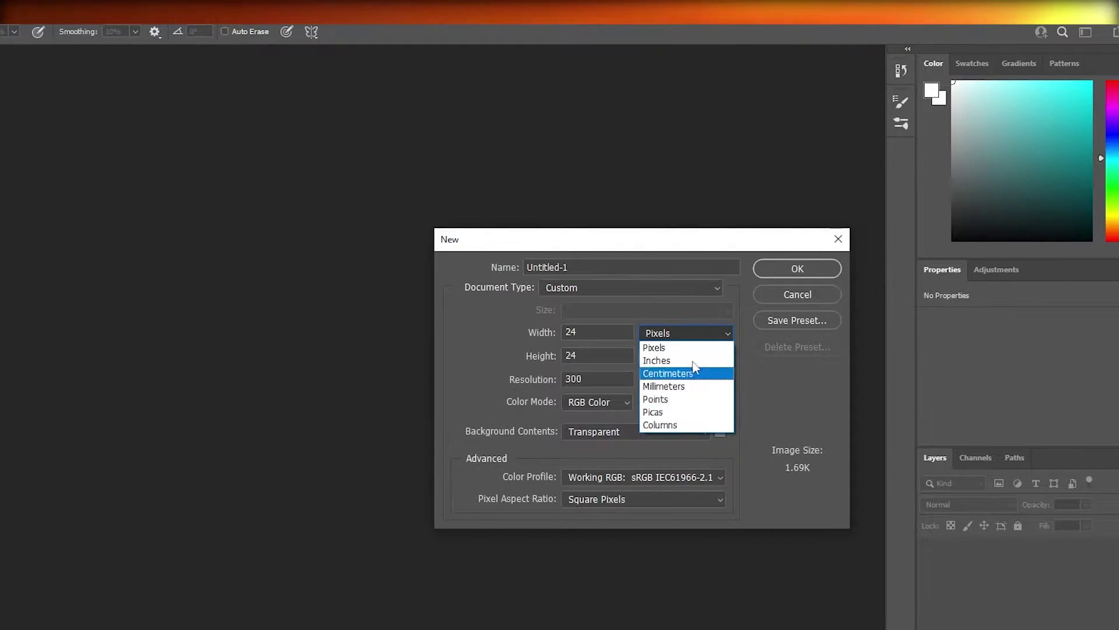
click(677, 337)
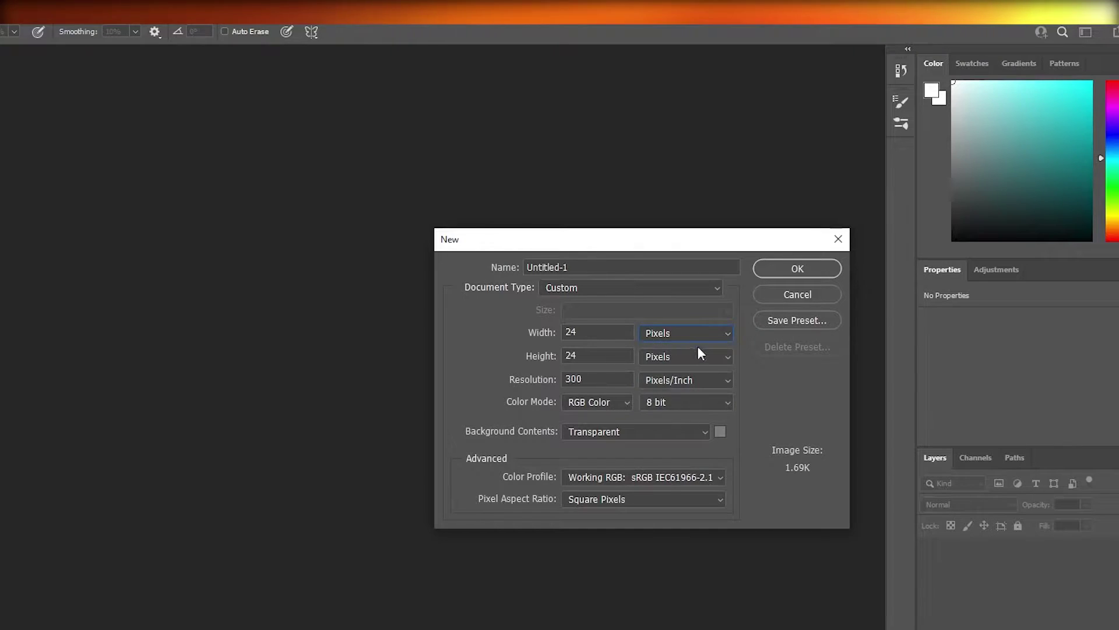
click(571, 333)
click(569, 357)
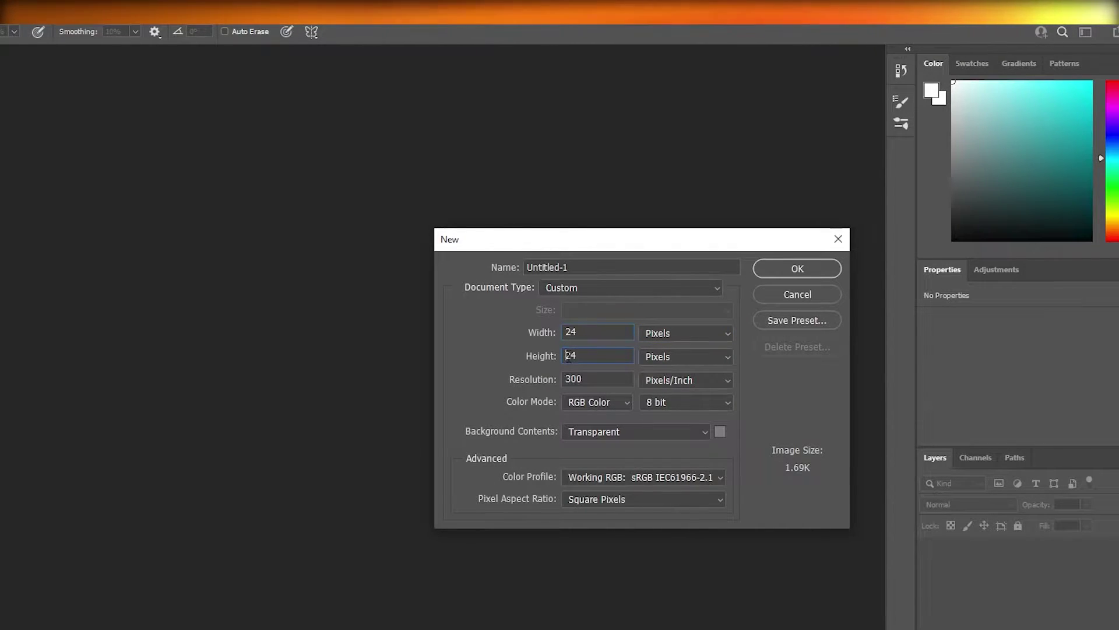
Set the resolution to 300 pixels/inch and the background contents to Transparent, and create the document
mouse_move(514, 390)
mouse_down()
mouse_move(548, 388)
mouse_move(523, 383)
mouse_up()
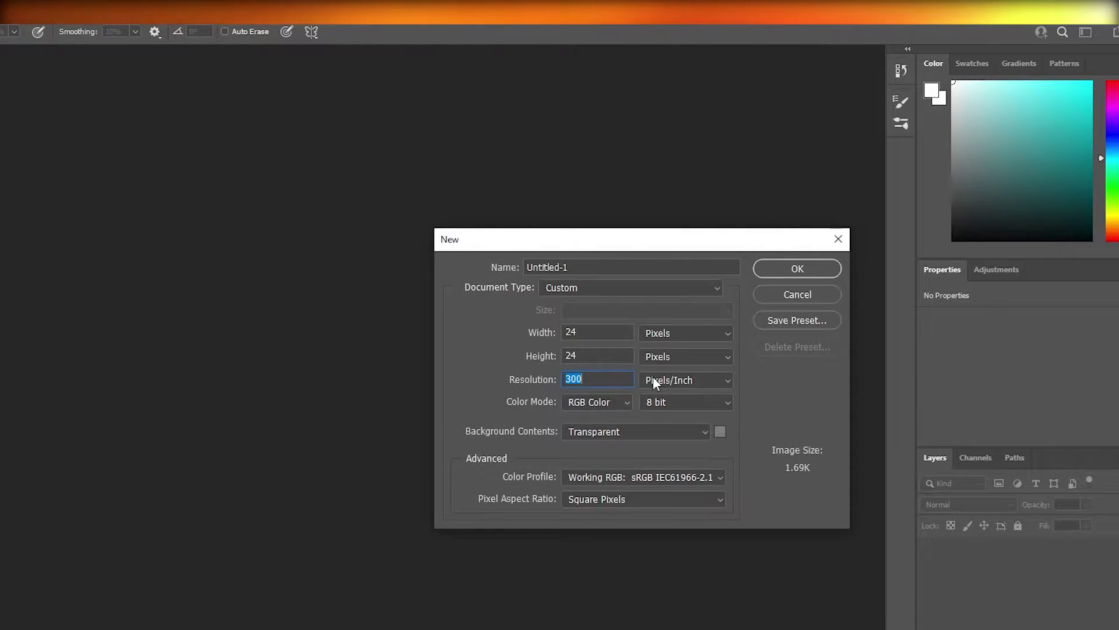
text(400)
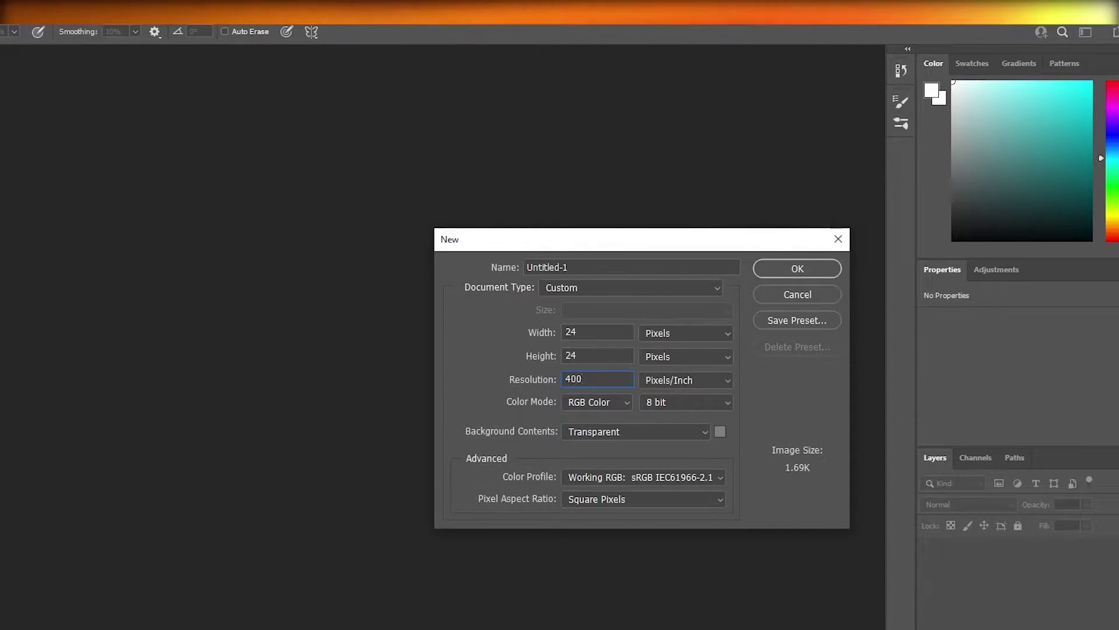
key(BackSpace)
key(BackSpace)
text(300)
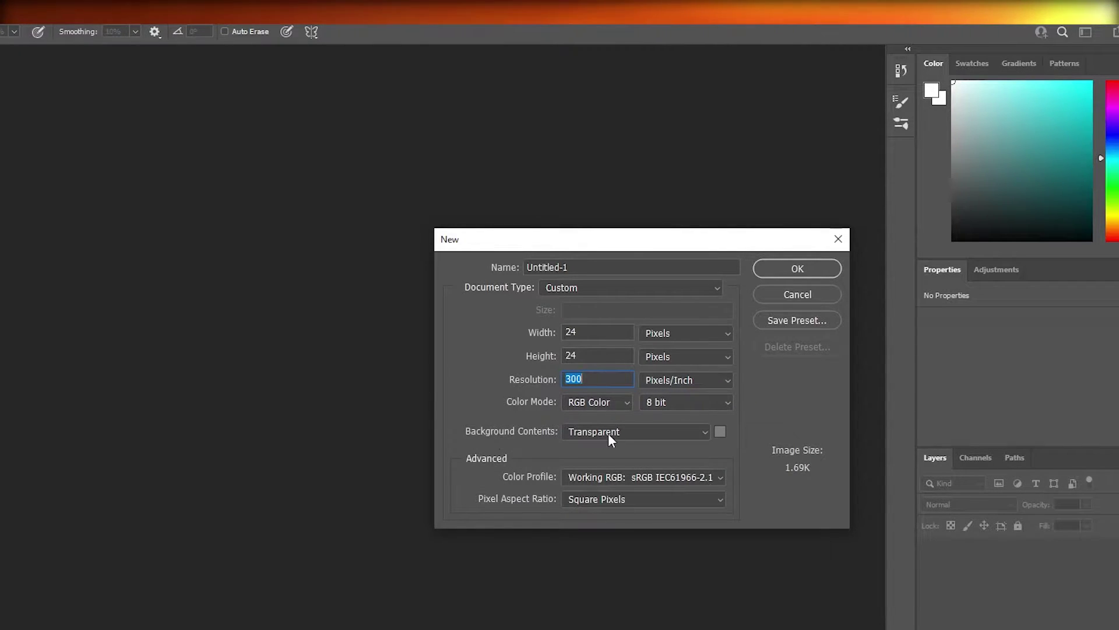
click(607, 434)
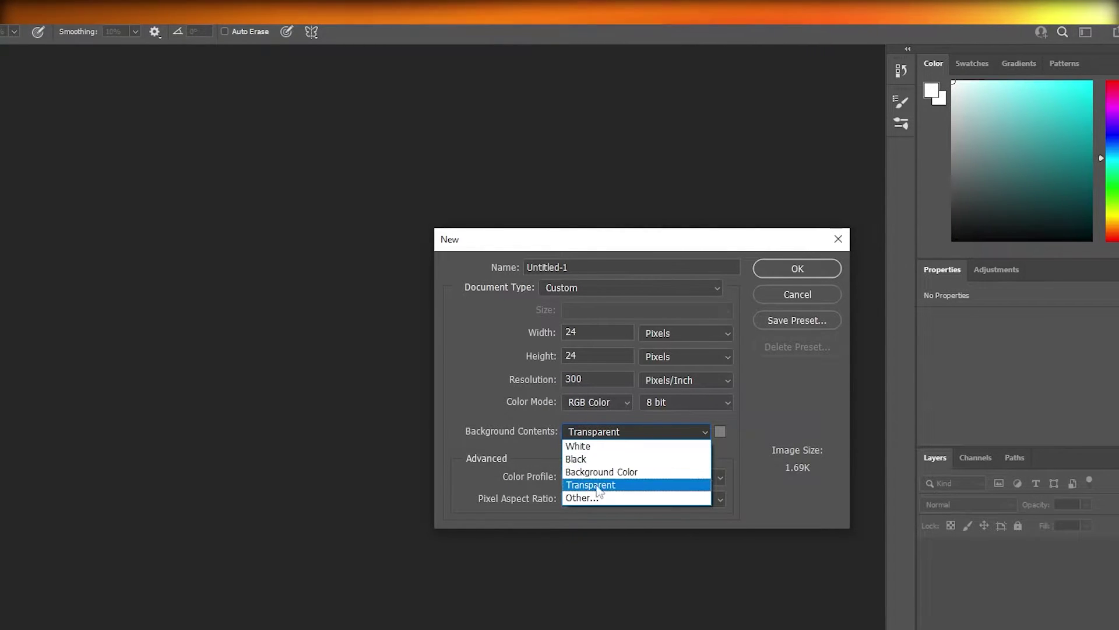
click(641, 432)
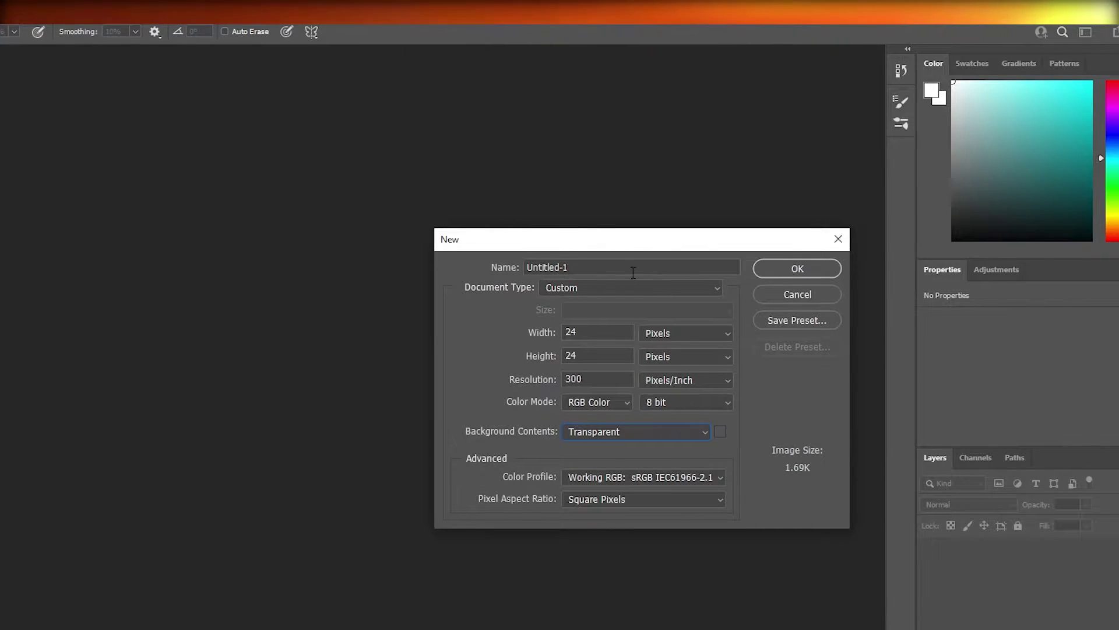
click(821, 271)
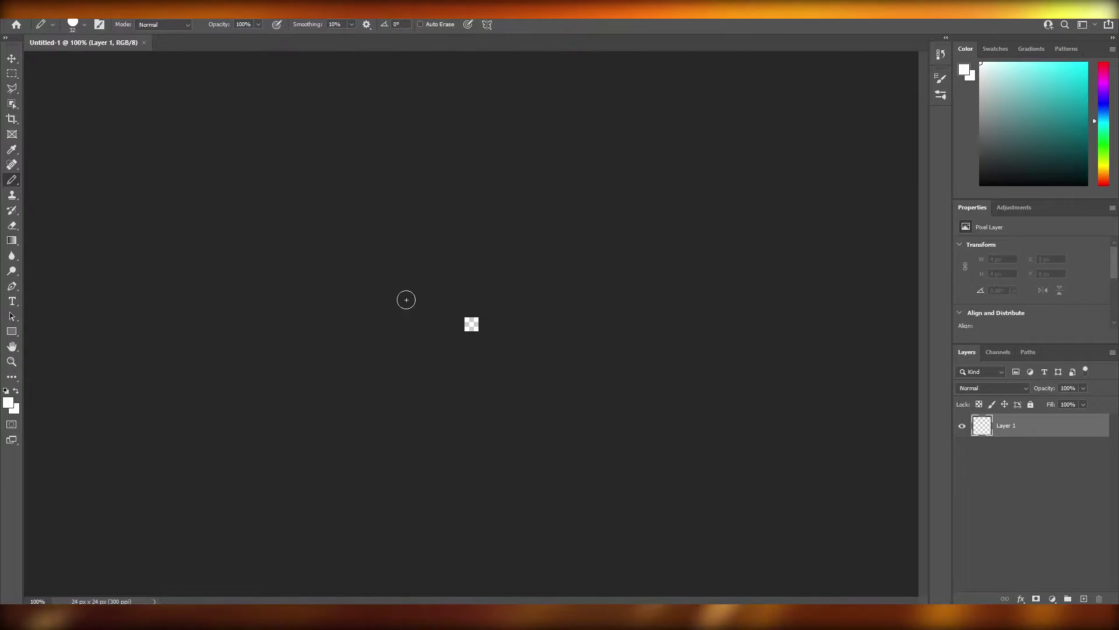
Set the Pencil tool's brush size to 1 px for drawing on the small canvas
scroll(469, 320, up, 16)
scroll(468, 316, up, 20)
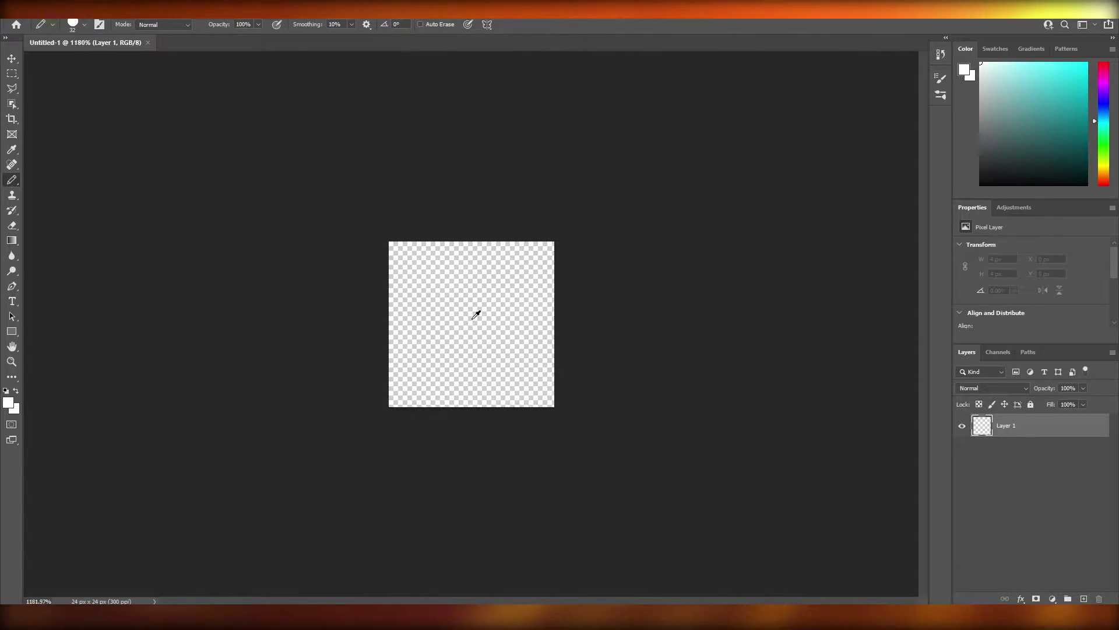
scroll(470, 318, up, 1)
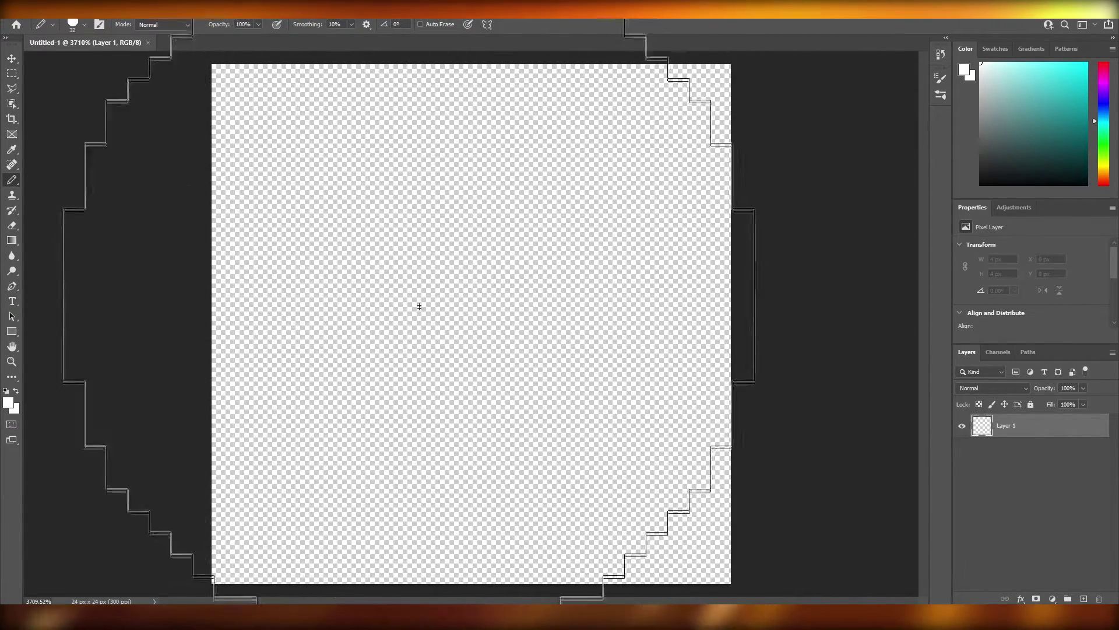
click(84, 24)
drag(76, 63, 74, 86)
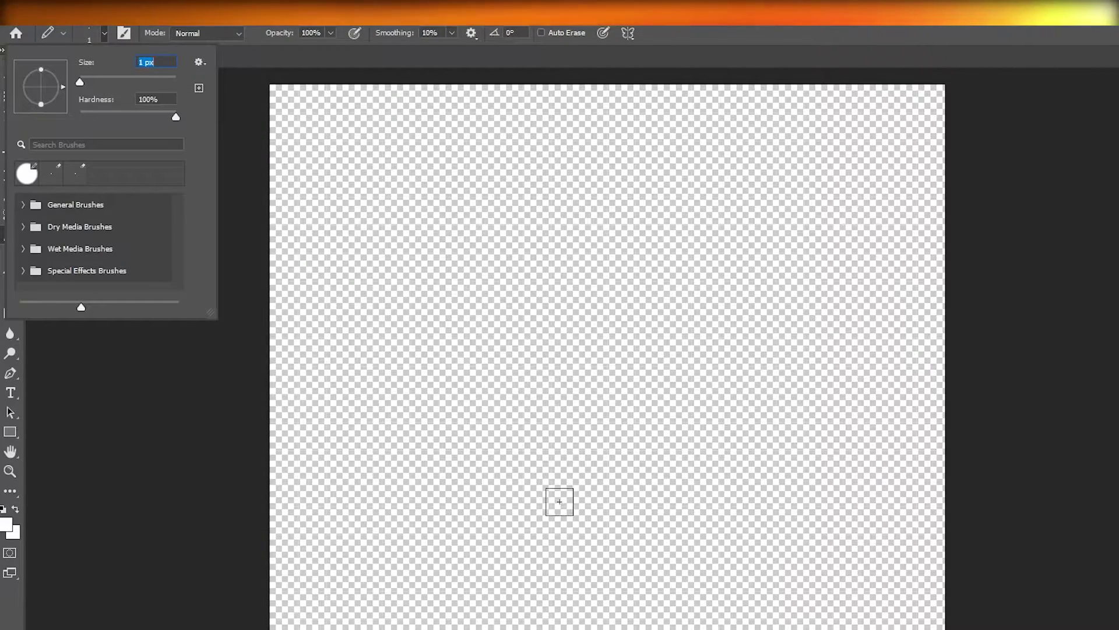
Set the foreground colour to black (000000) and try out a single pencil pixel on the canvas
click(7, 525)
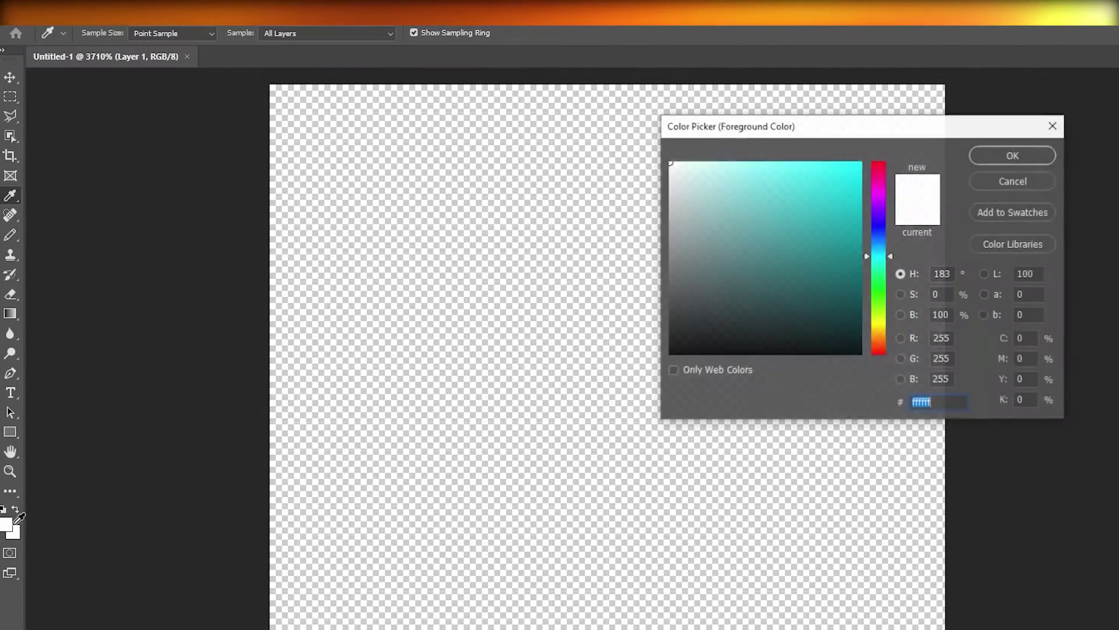
text(000000)
click(1026, 159)
click(537, 380)
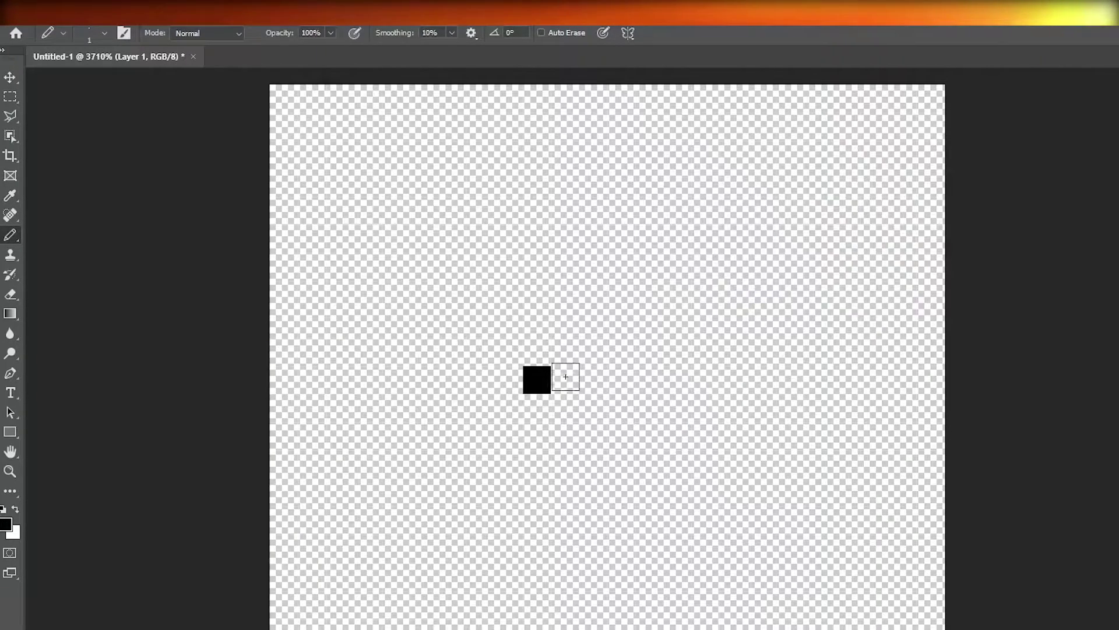
key(ctrl+z)
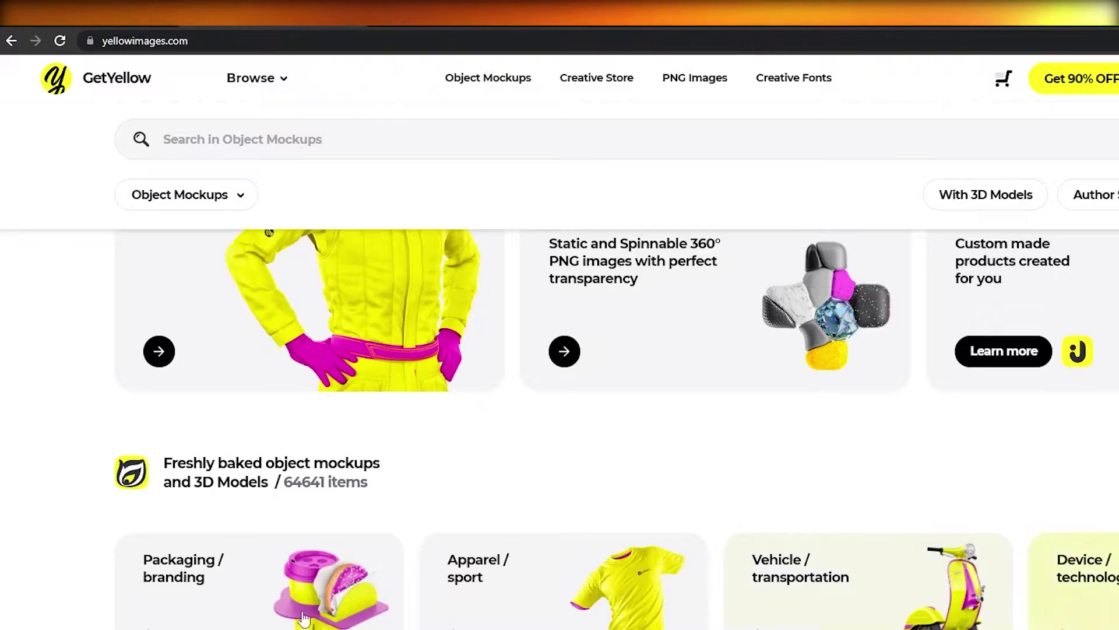
Switch to the Yellow Images website and look through its object mockups, handpicked sets and creative store items
scroll(560, 362, up, 2)
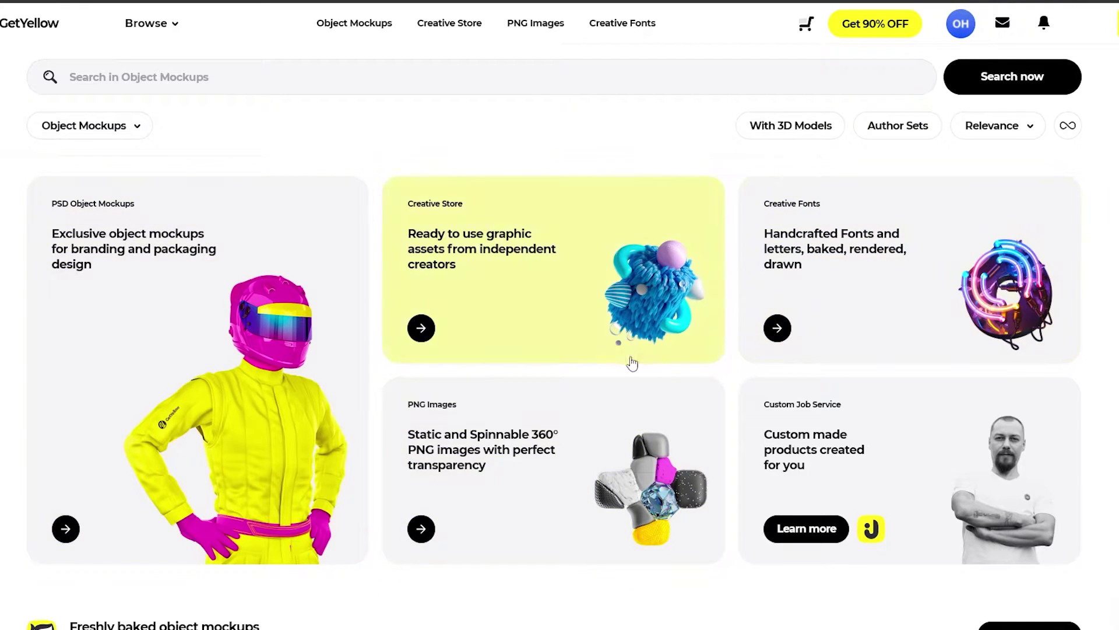
scroll(574, 370, down, 15)
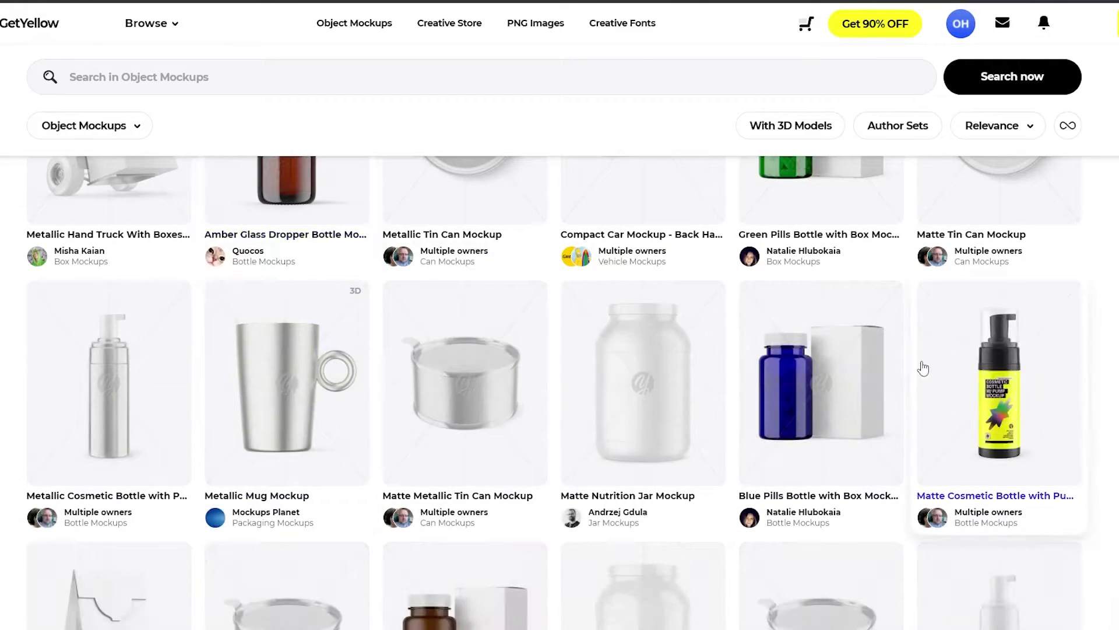
scroll(942, 390, up, 3)
scroll(942, 391, down, 7)
scroll(943, 390, down, 4)
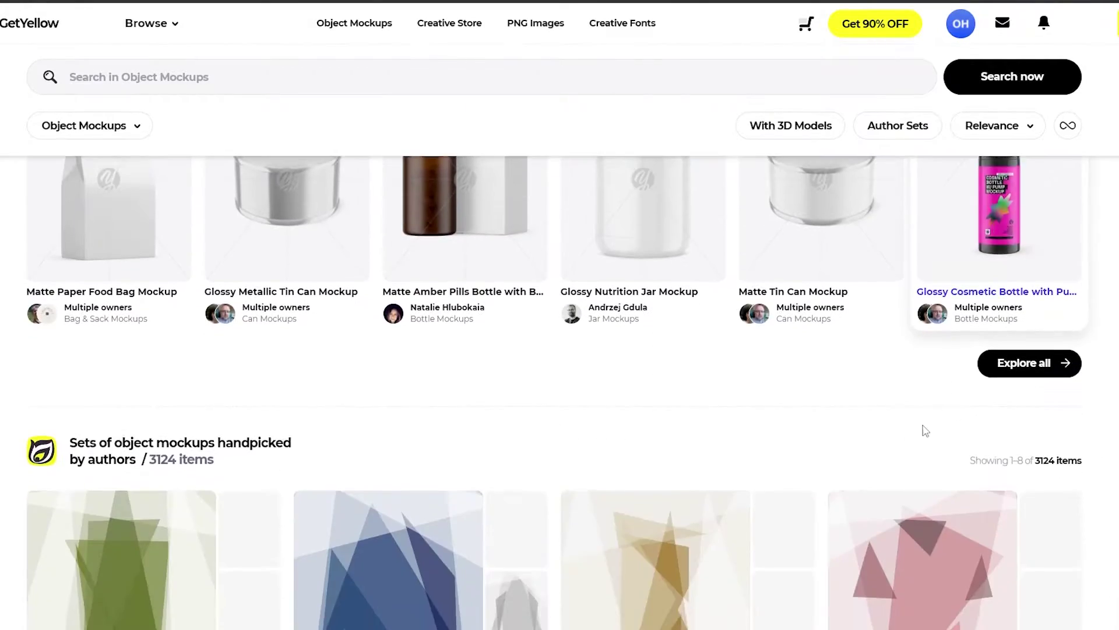
scroll(930, 420, up, 5)
scroll(525, 465, down, 8)
scroll(525, 465, down, 12)
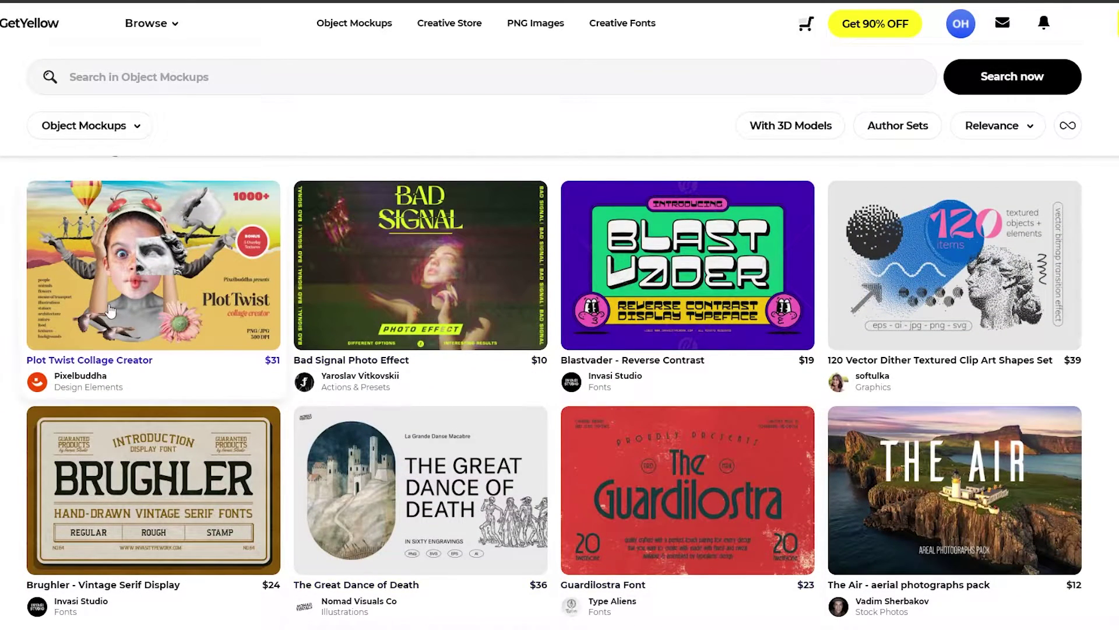
scroll(802, 405, down, 4)
scroll(612, 446, up, 8)
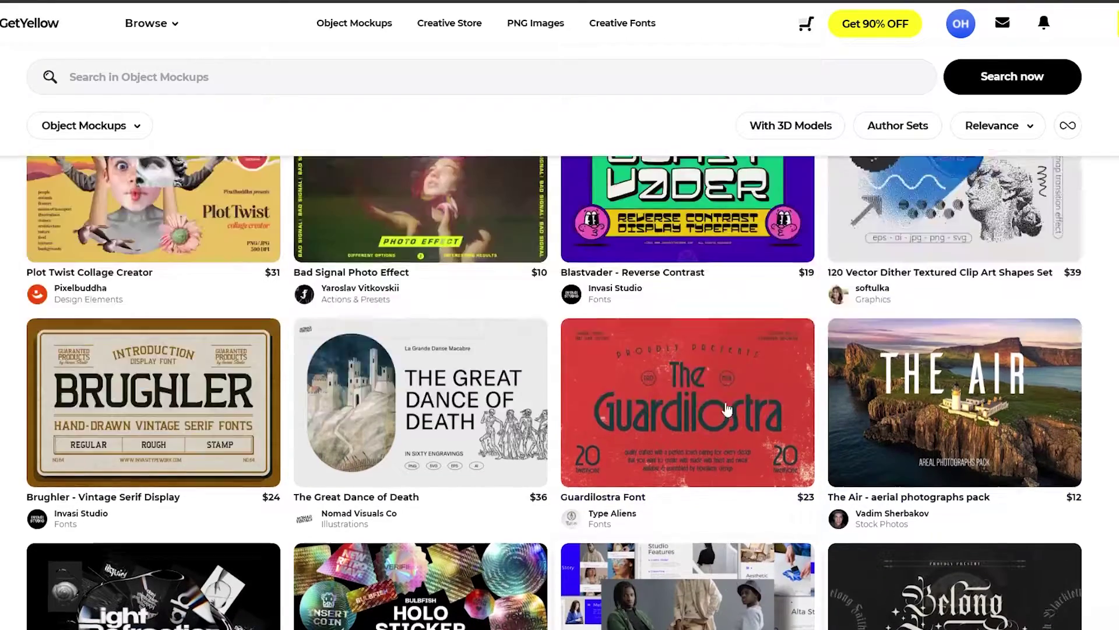
scroll(612, 446, up, 10)
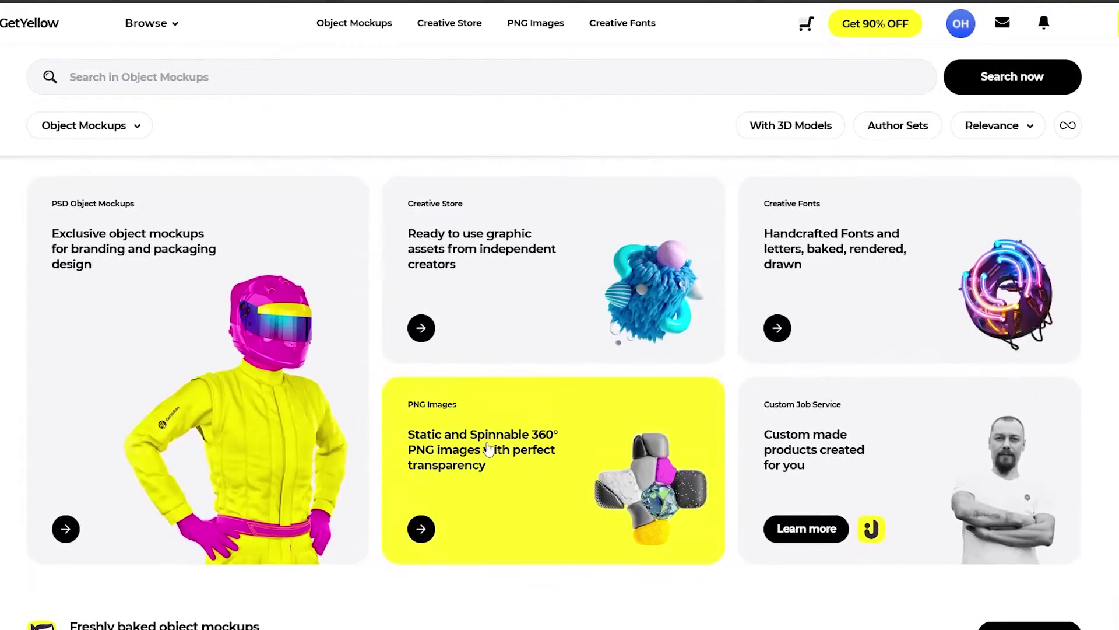
View the object mockups with 3D models and the 360° selection of PNG images
click(809, 129)
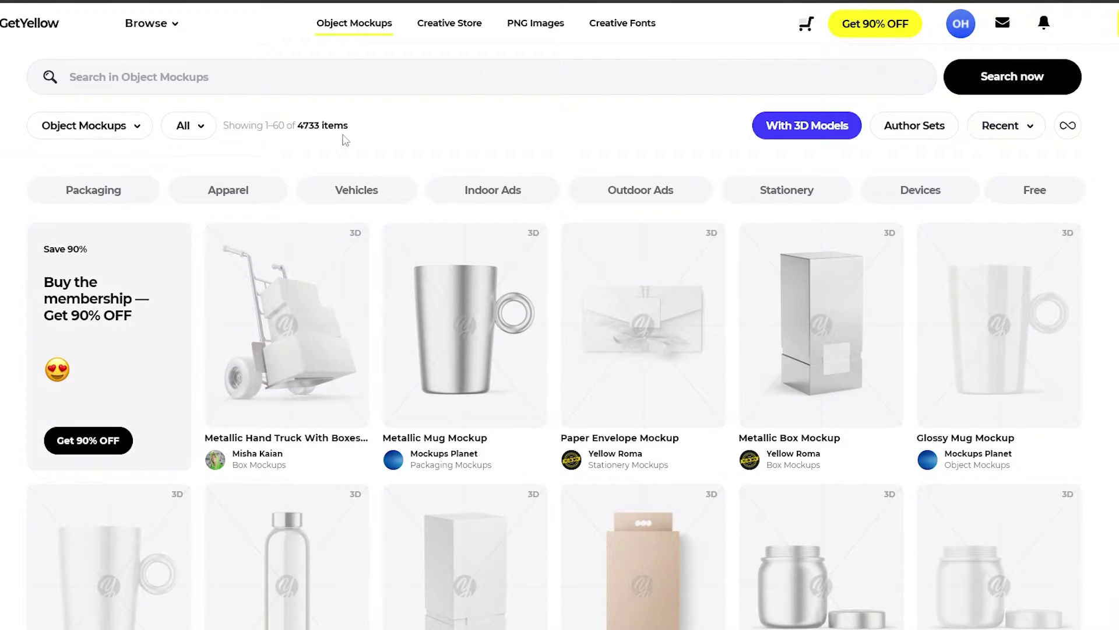
key(alt+Left)
click(64, 130)
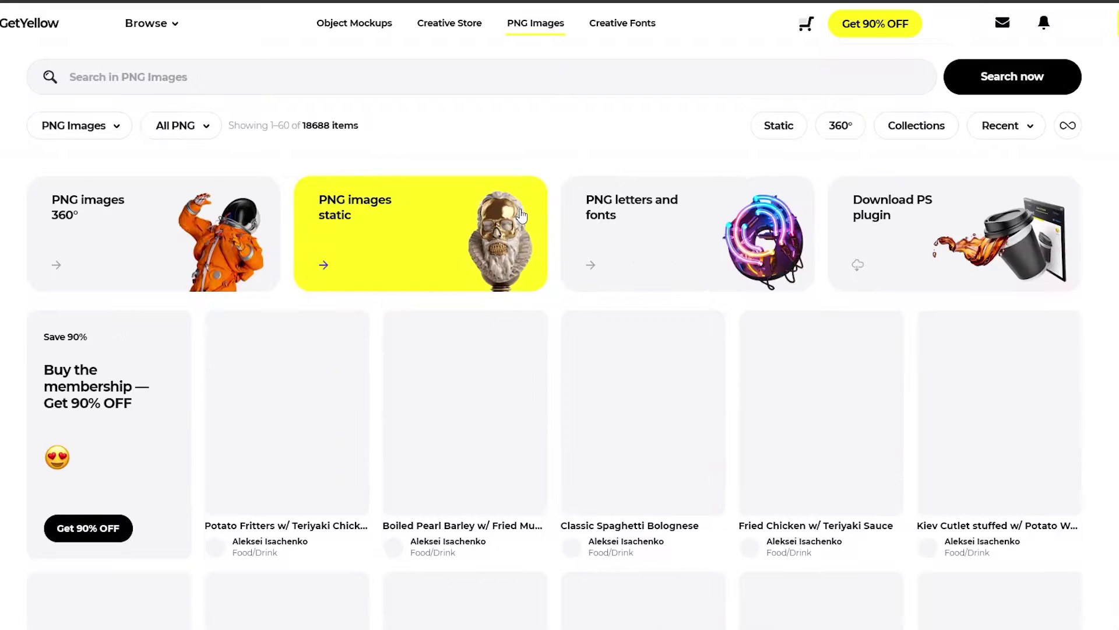
click(236, 222)
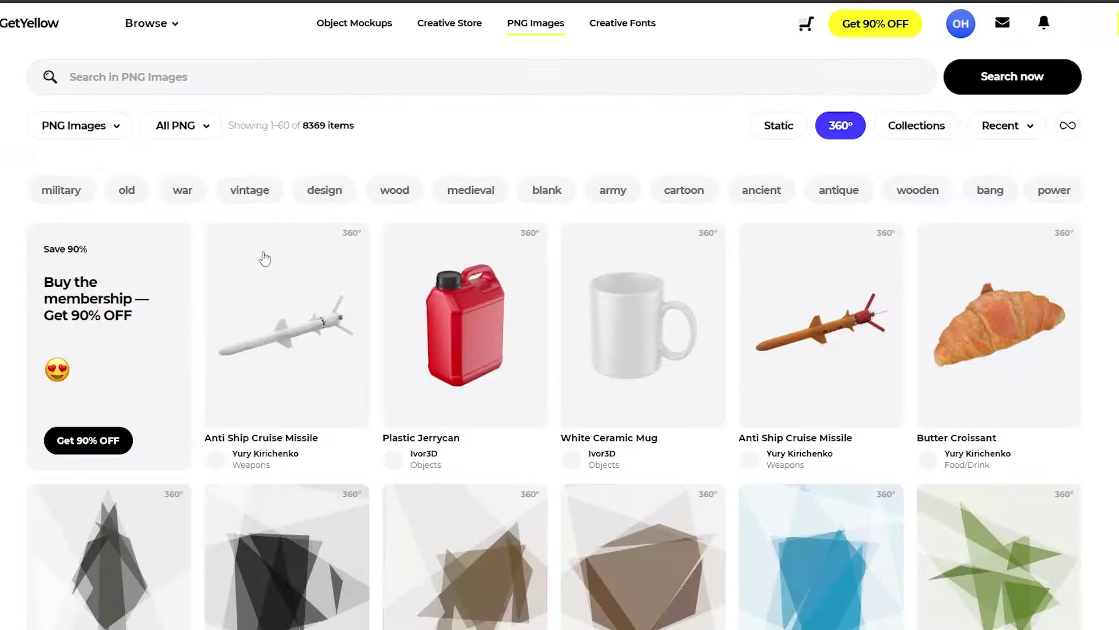
scroll(521, 318, down, 2)
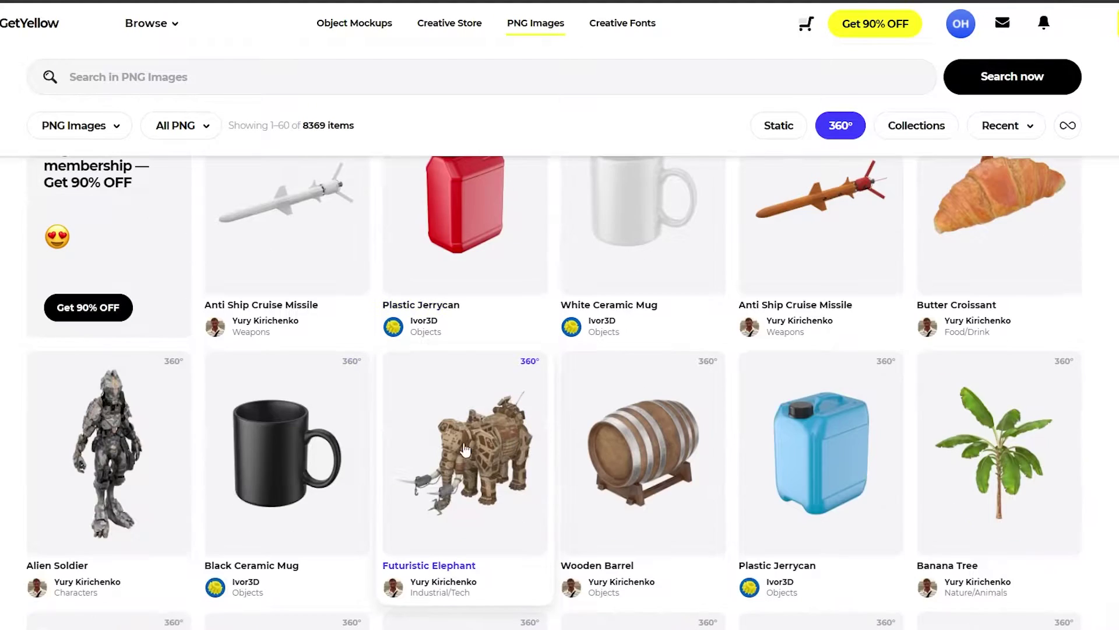
Examine the Futuristic Elephant PNG from several angles, look over its similar images, and close its preview
click(460, 448)
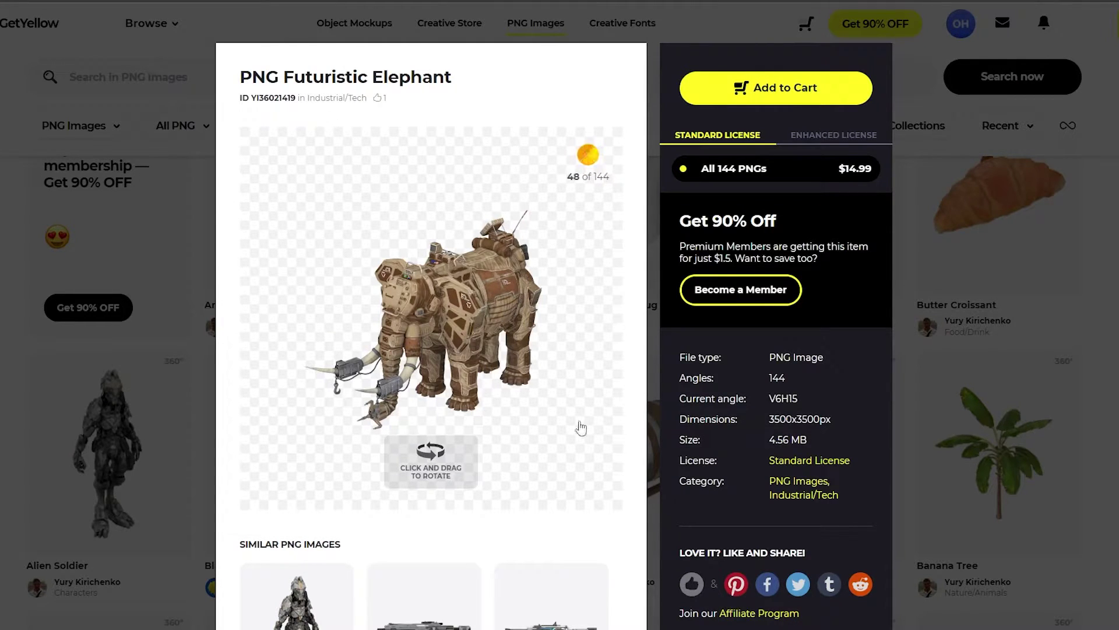
drag(426, 463, 434, 376)
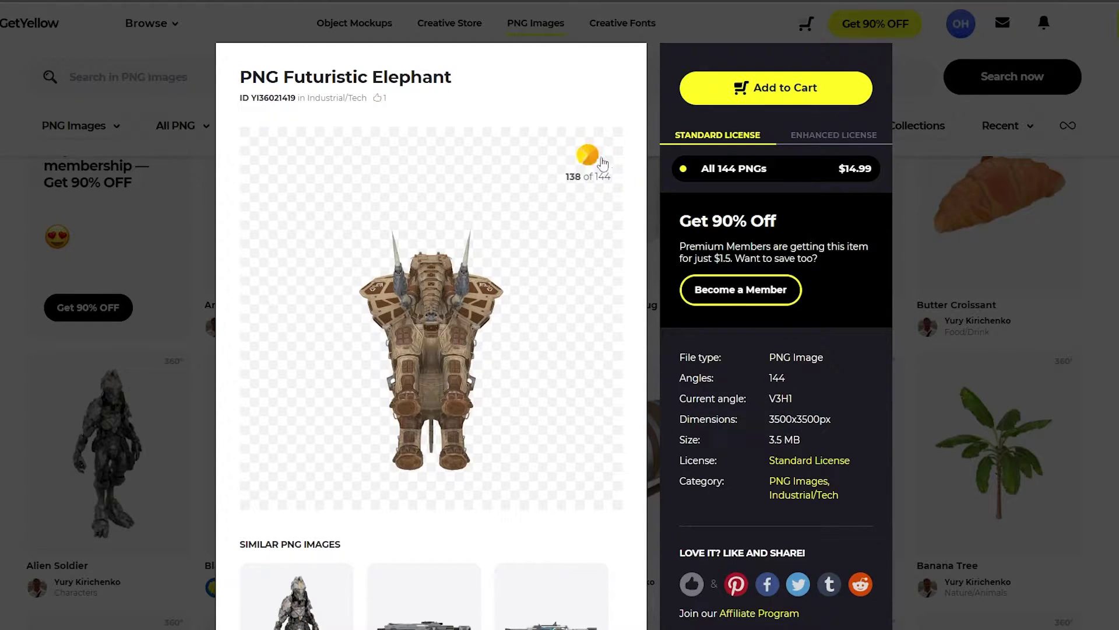
drag(478, 432, 517, 345)
drag(470, 432, 492, 417)
scroll(492, 418, down, 5)
scroll(460, 476, up, 5)
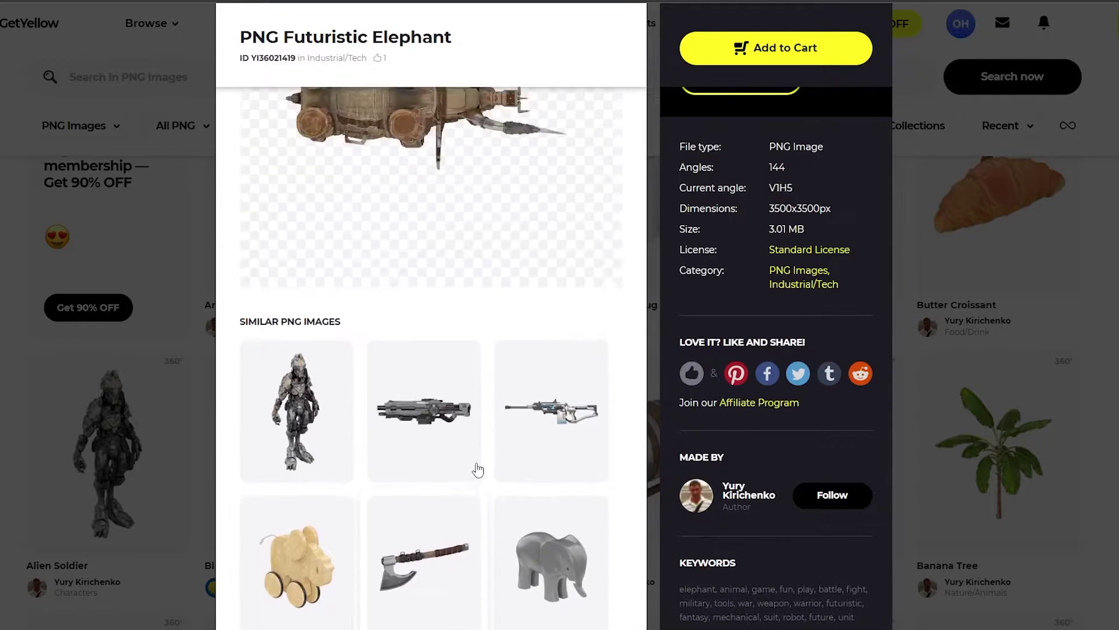
key(Escape)
scroll(738, 456, up, 10)
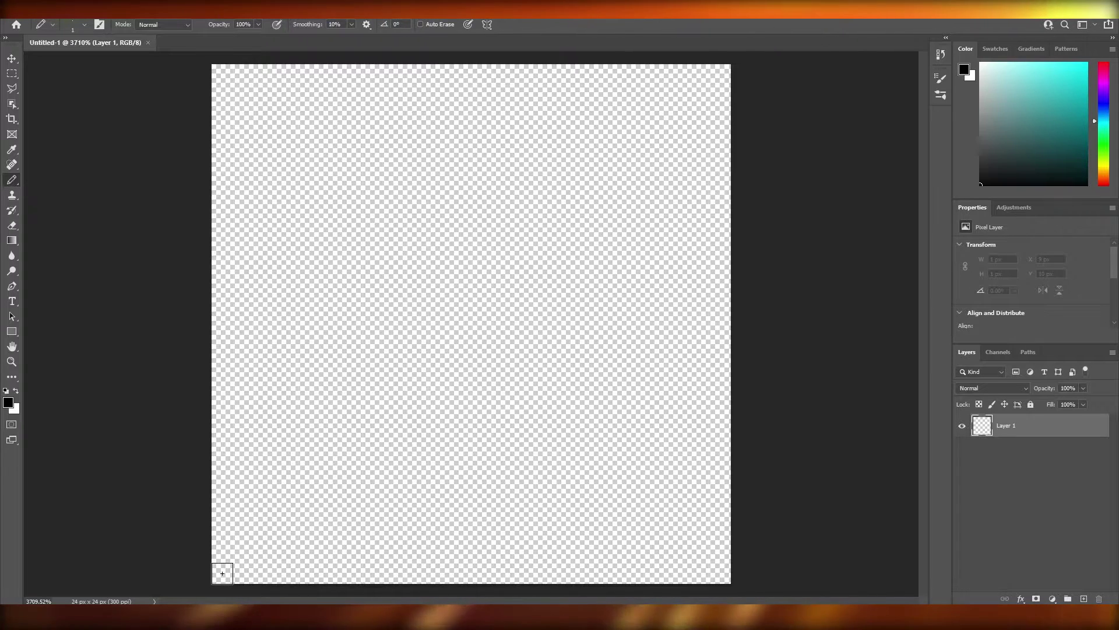
Draw a horizontal black line seven pixels long along the canvas's bottom edge, starting in the lower-left corner
click(222, 573)
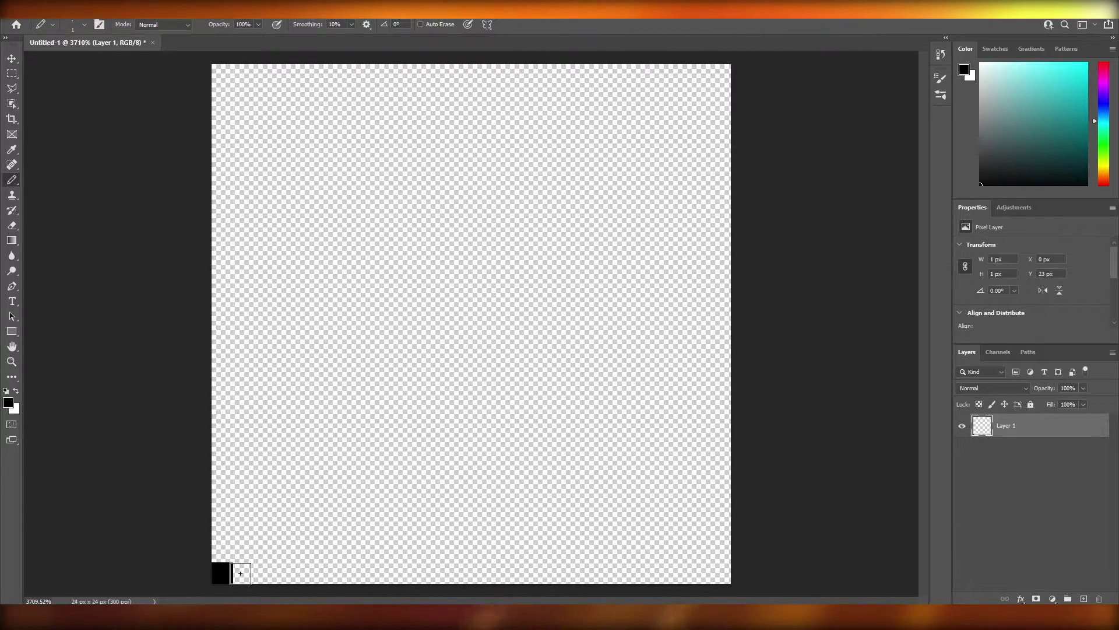
drag(243, 571, 269, 573)
click(291, 571)
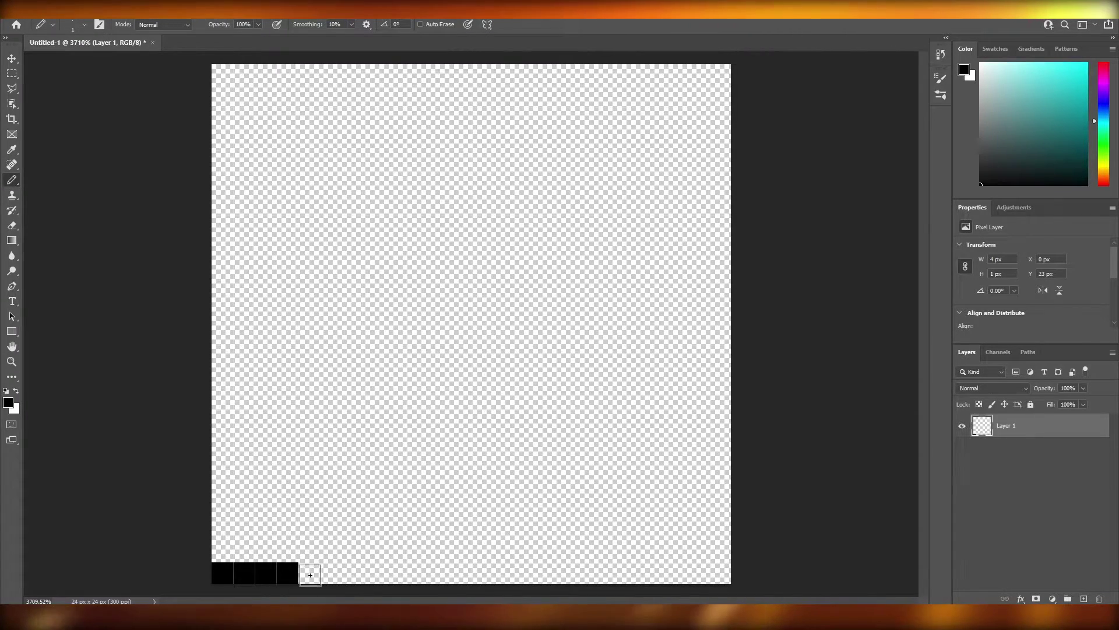
click(309, 571)
click(332, 571)
click(354, 572)
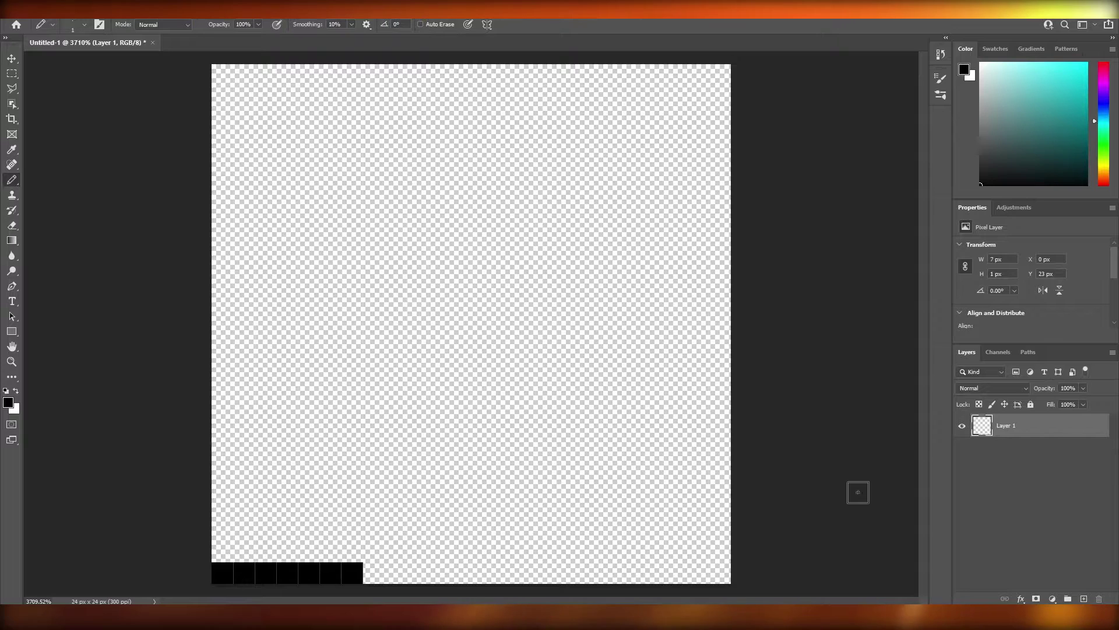
Add a new layer and draw an eight-pixel vertical black line upward, starting beside the end of the bottom line
click(1085, 598)
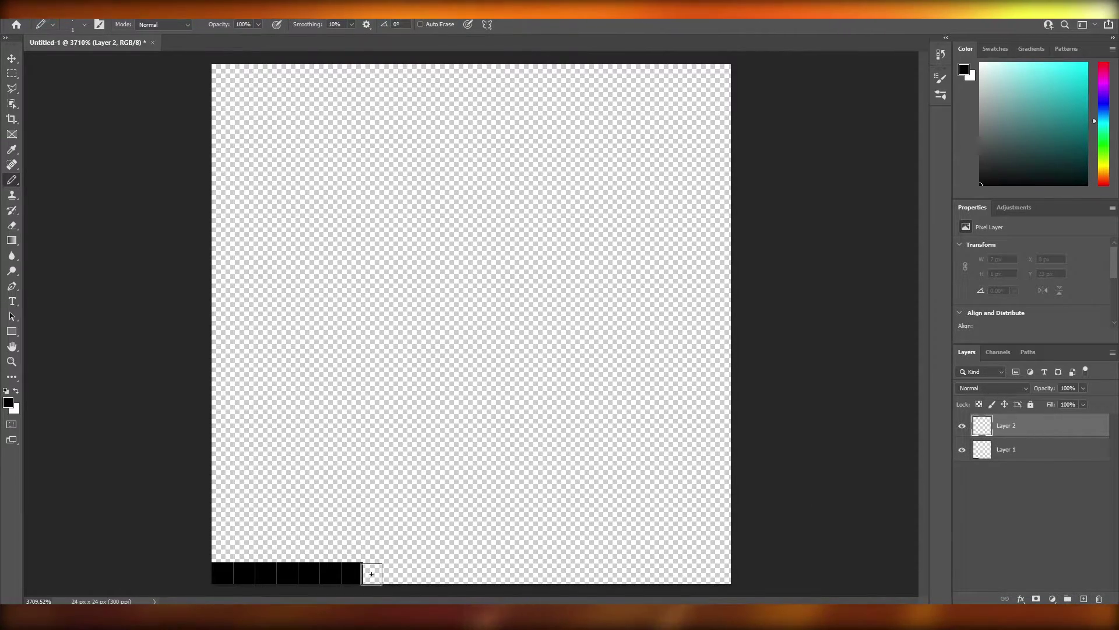
click(373, 574)
click(373, 551)
click(373, 529)
click(374, 507)
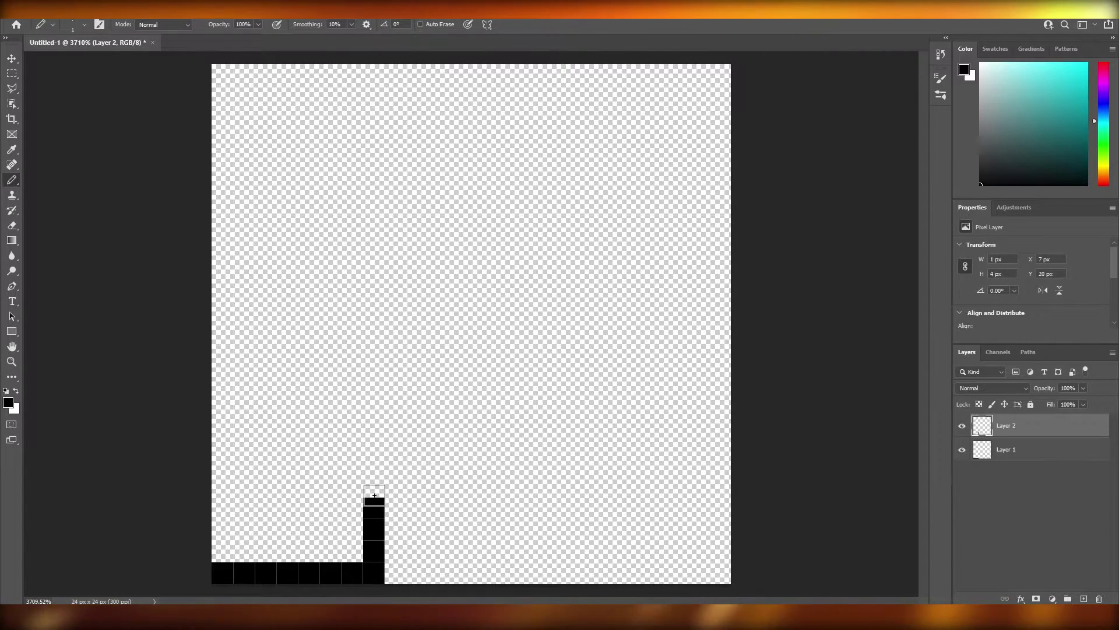
click(373, 486)
click(375, 465)
click(374, 448)
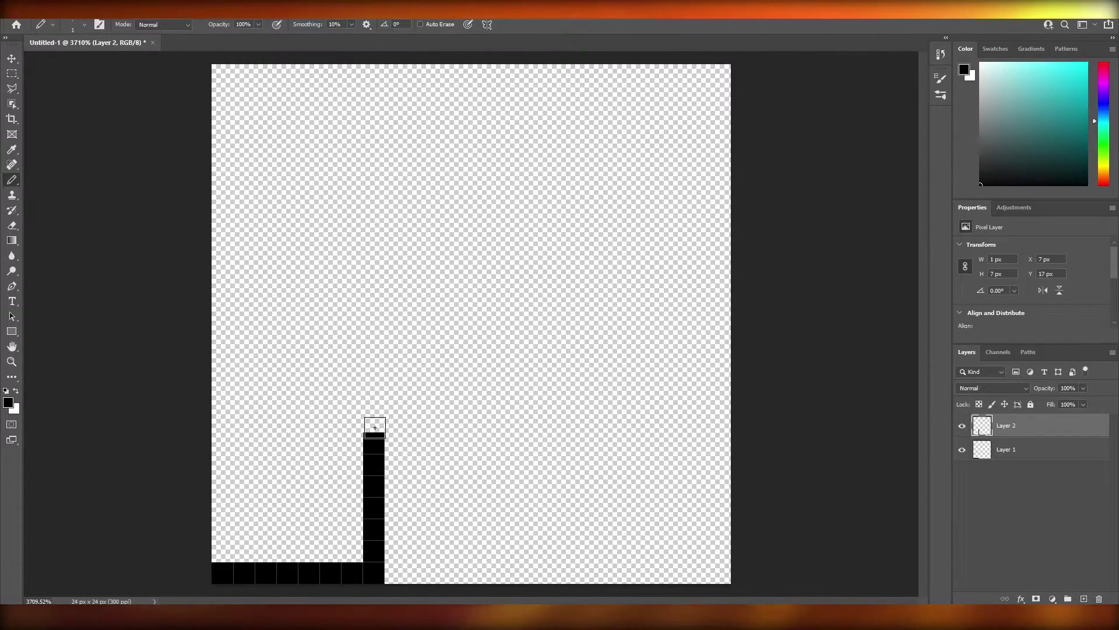
click(374, 421)
Outline a small ear above the vertical line and continue the head's left side upward from it
click(352, 400)
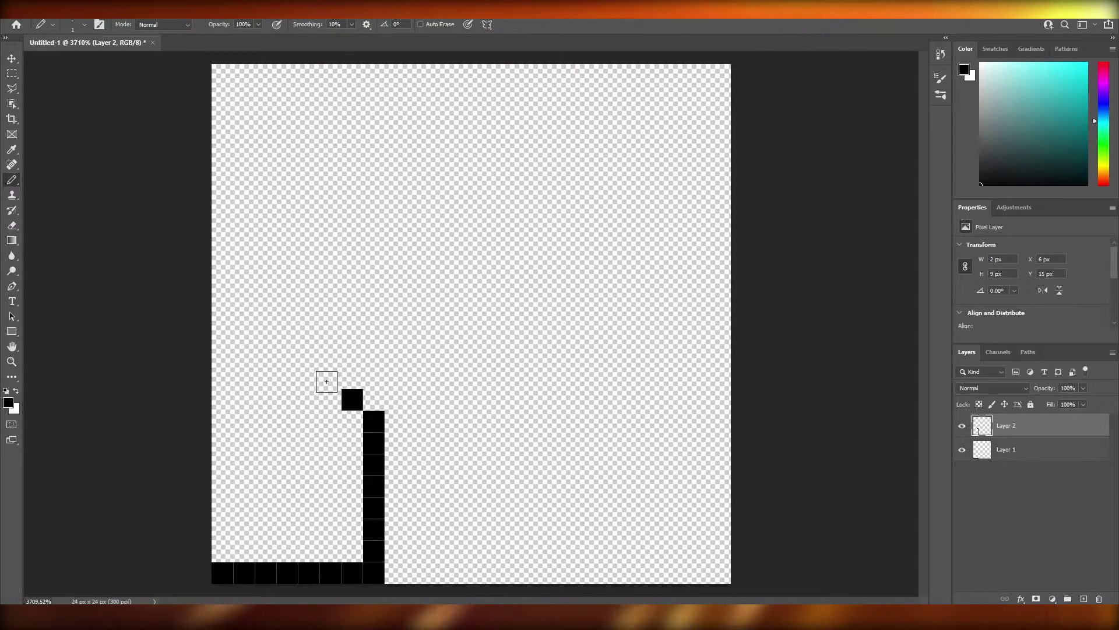
click(330, 377)
drag(372, 377, 352, 336)
click(375, 313)
drag(373, 267, 374, 242)
click(375, 226)
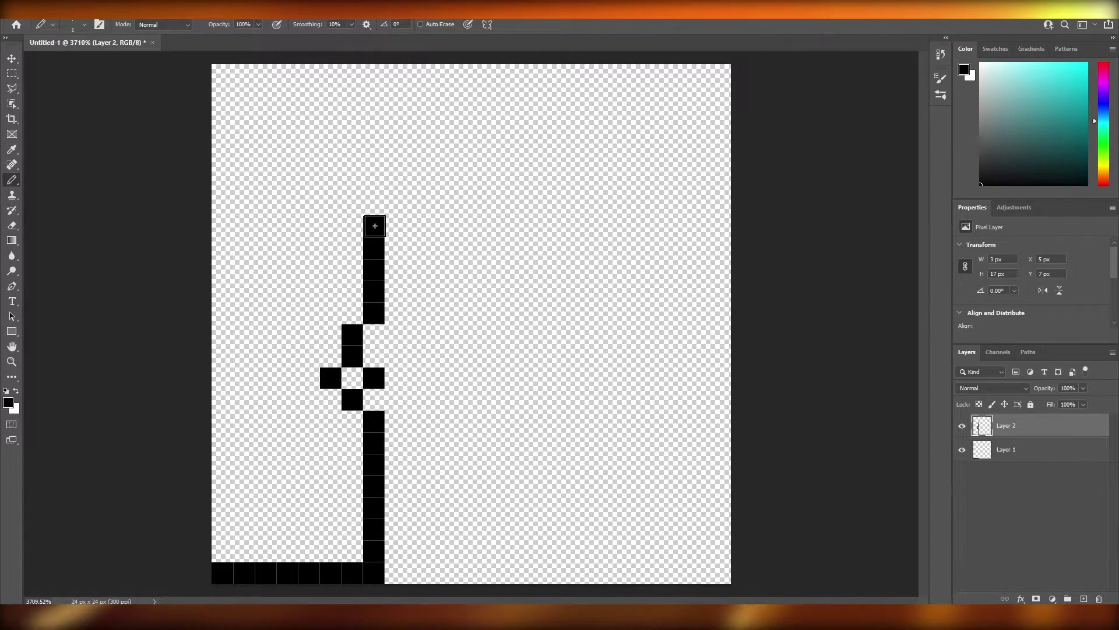
Round the head's upper-left corner with one diagonal pixel and draw a seven-pixel horizontal line for its top
click(394, 204)
click(418, 185)
click(439, 180)
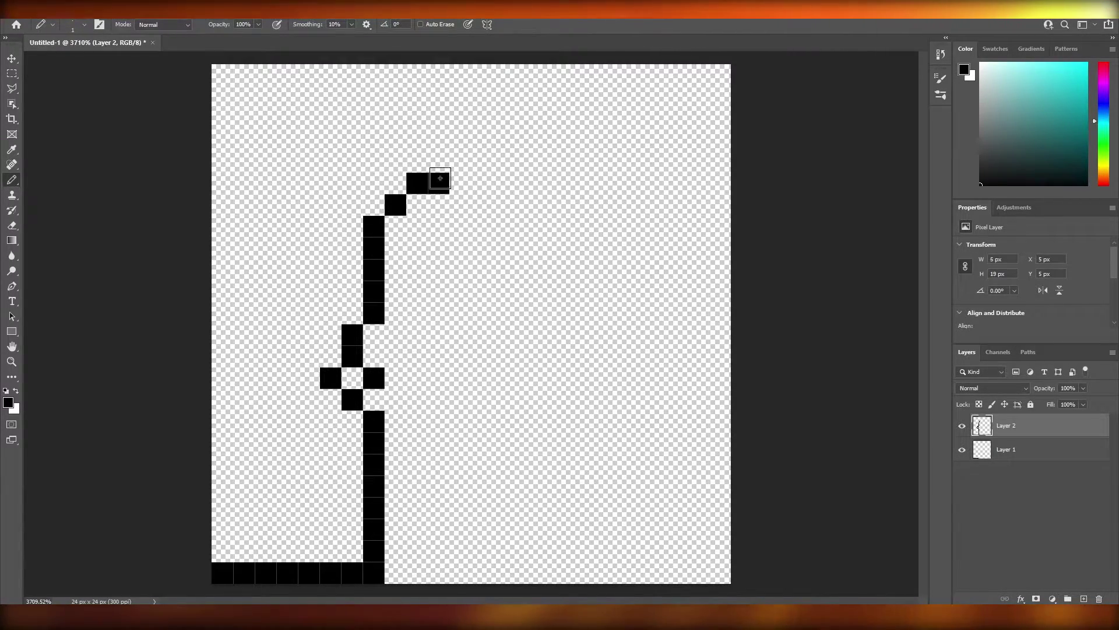
click(460, 178)
click(480, 179)
click(496, 180)
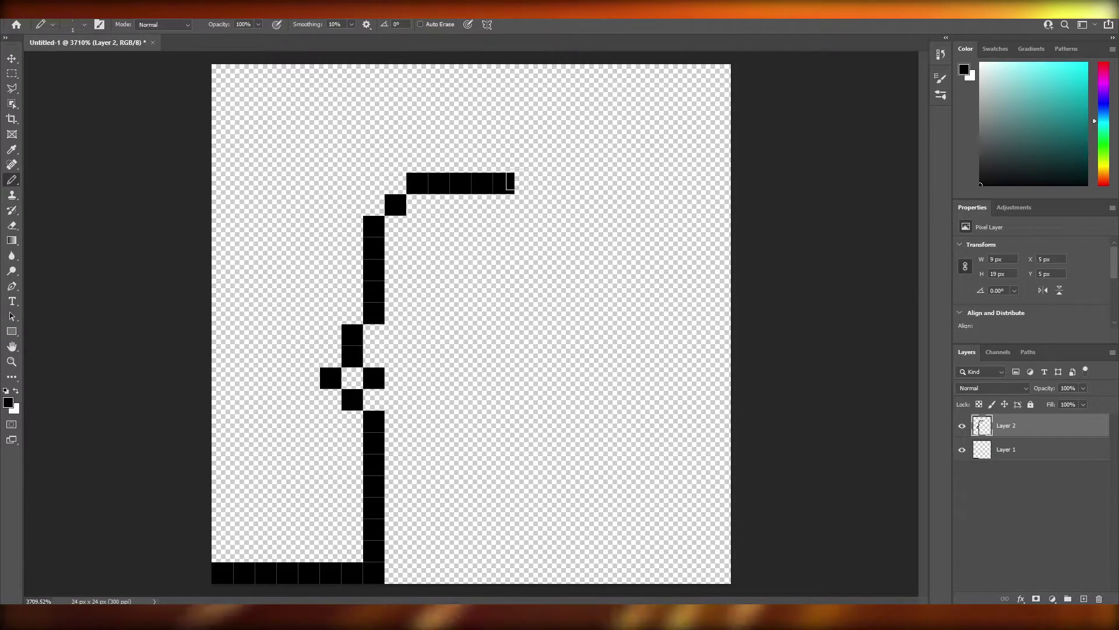
click(519, 181)
click(535, 181)
click(549, 182)
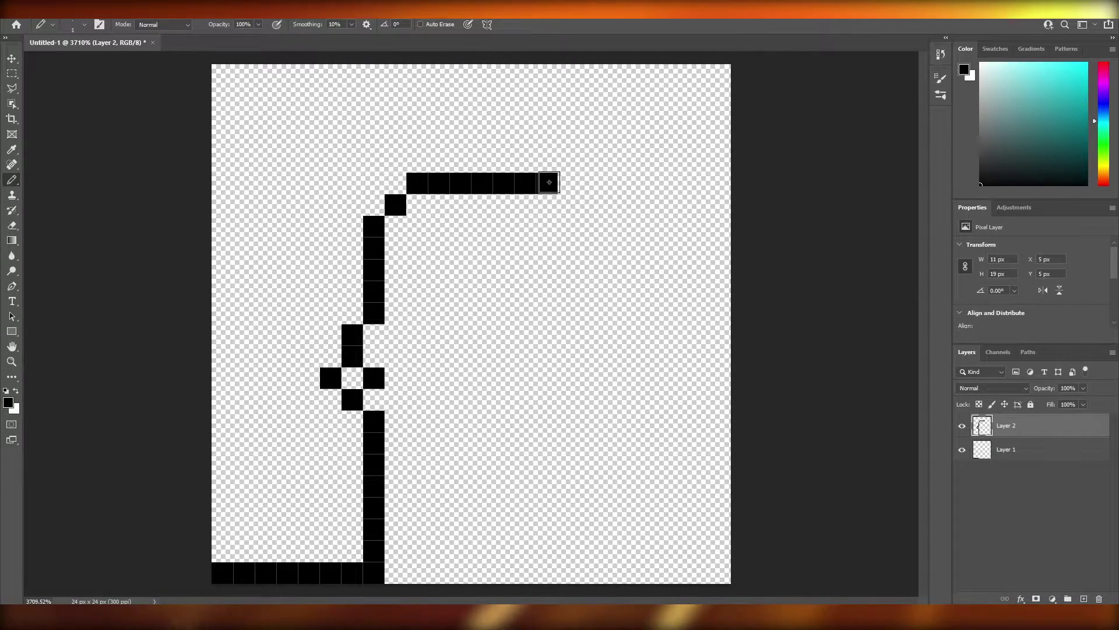
Round the head's upper-right corner with one diagonal pixel and draw its right side eleven pixels downward
click(569, 204)
click(589, 227)
click(592, 251)
click(590, 269)
click(590, 291)
click(590, 313)
click(589, 332)
click(590, 354)
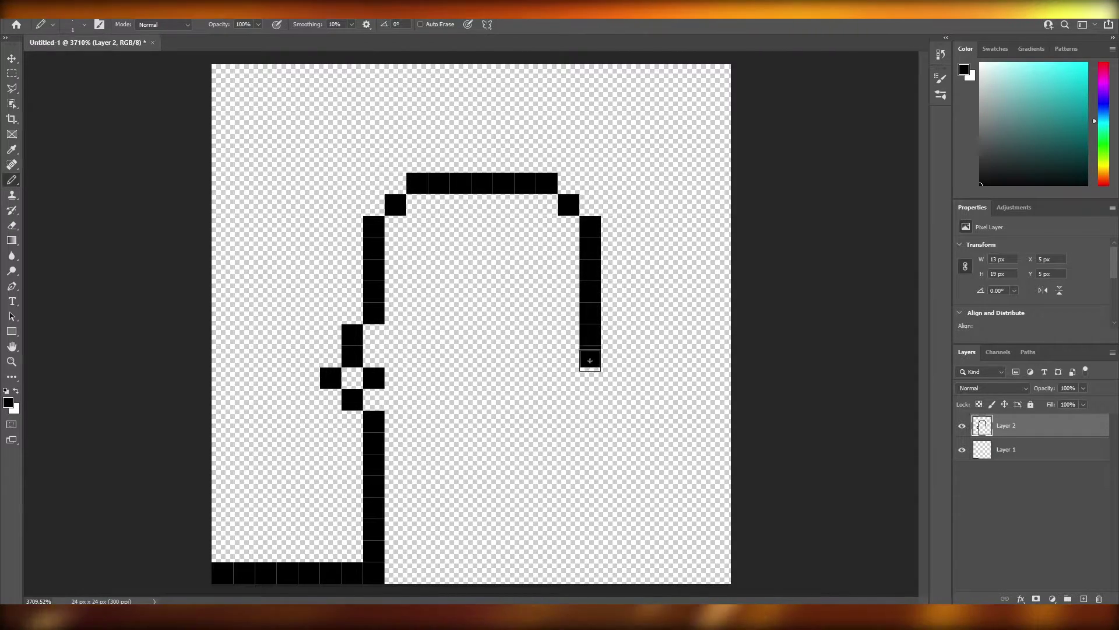
click(590, 376)
click(590, 398)
click(590, 419)
click(593, 439)
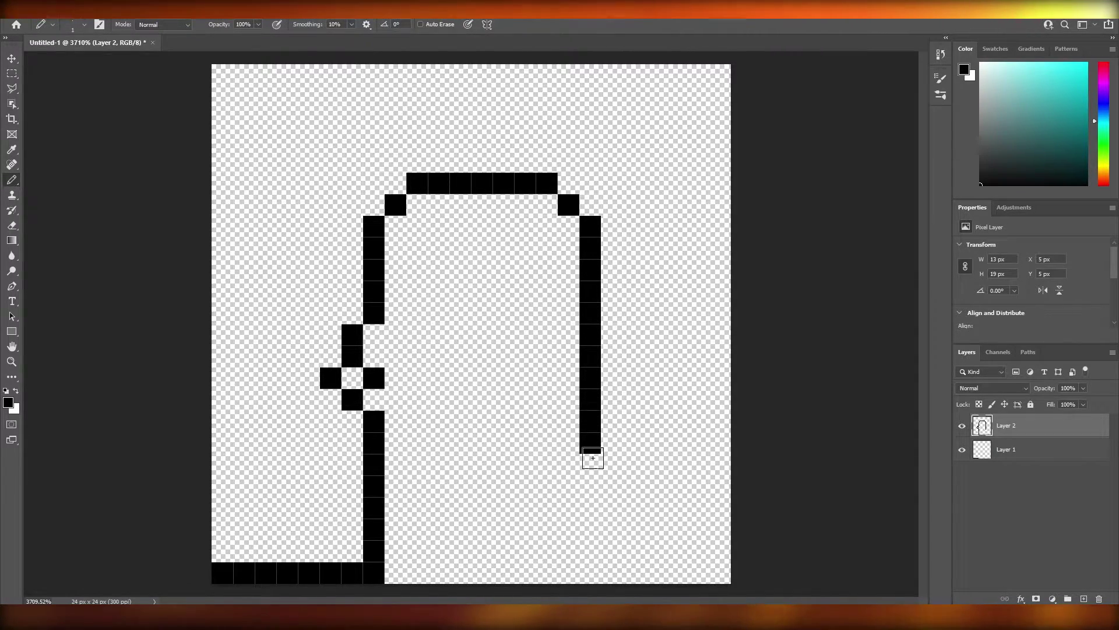
Extend the head's right side three pixels, add a diagonal jaw pixel, a four-pixel chin and one neck pixel below it
click(590, 484)
click(587, 506)
click(569, 528)
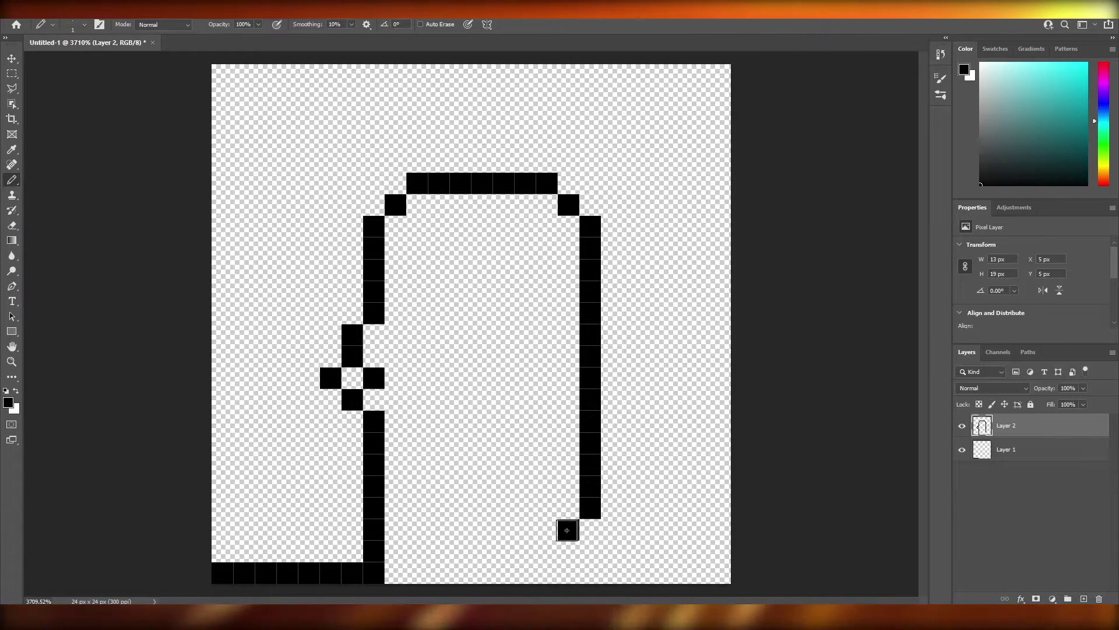
click(546, 551)
click(523, 551)
click(496, 552)
click(482, 550)
click(481, 572)
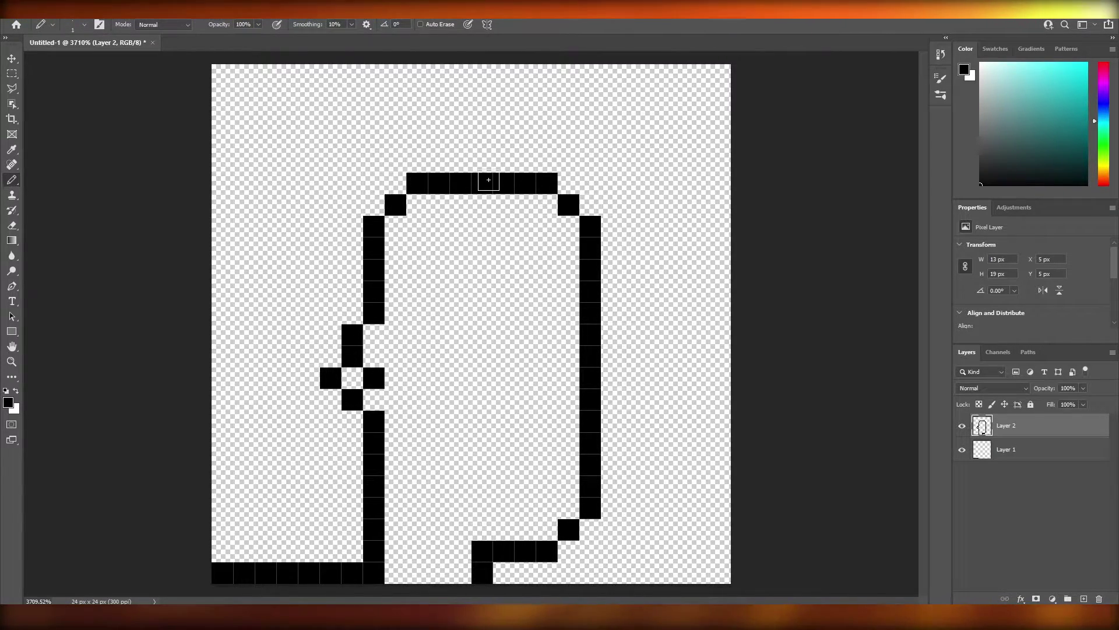
Select the artwork on both layers and move it up 1 px
click(11, 59)
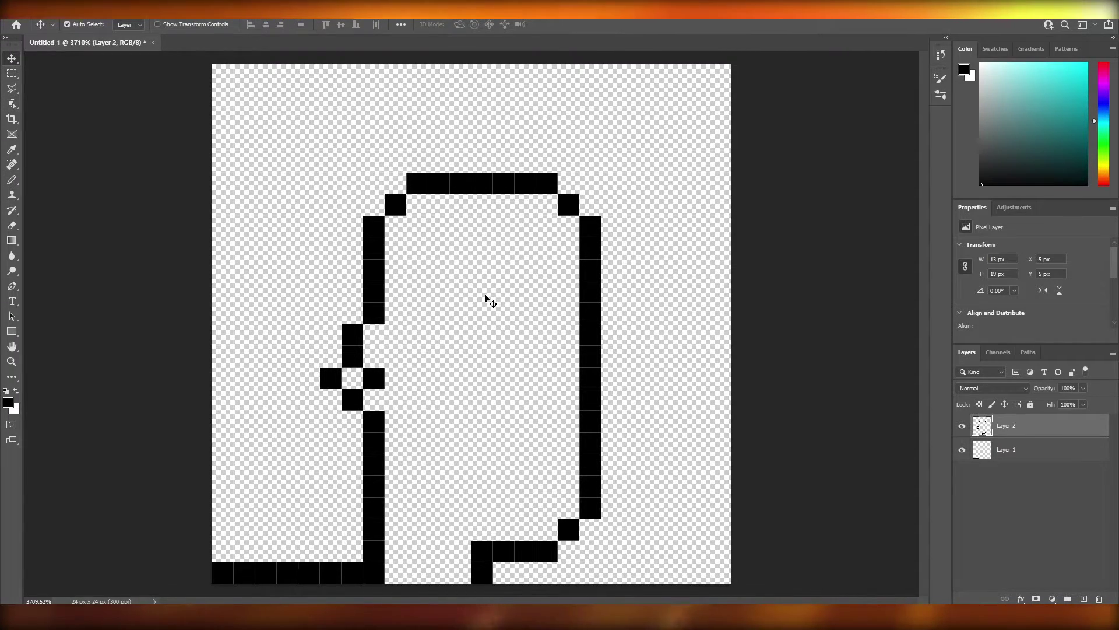
drag(299, 129, 632, 580)
drag(461, 176, 460, 148)
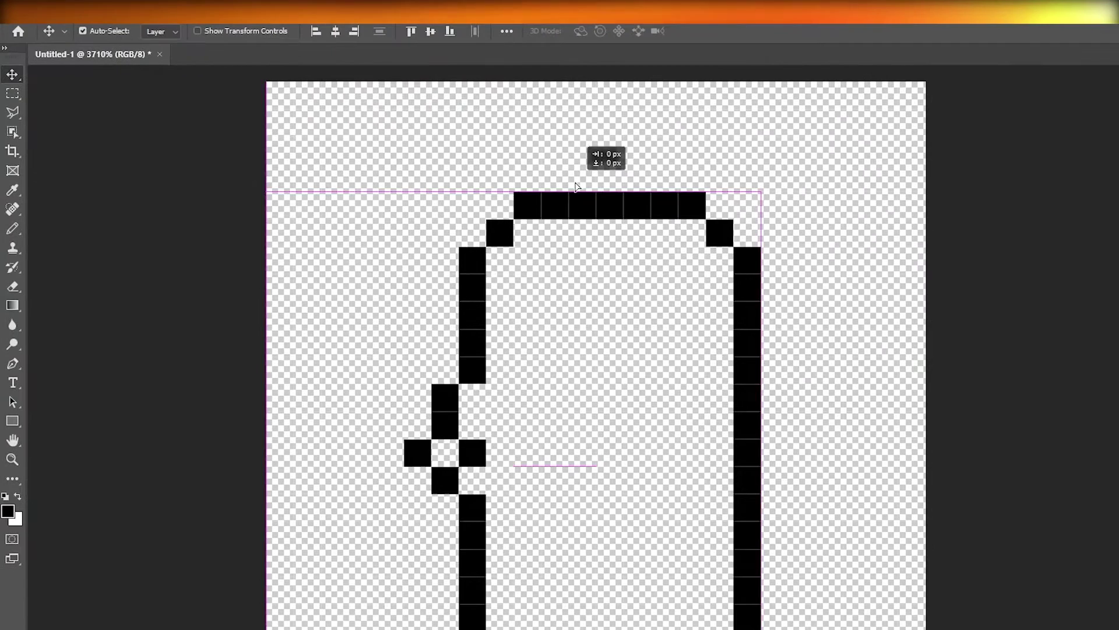
Return to the 1 px Pencil tool and delete Layer 1, which holds the seven-pixel bottom line
click(12, 228)
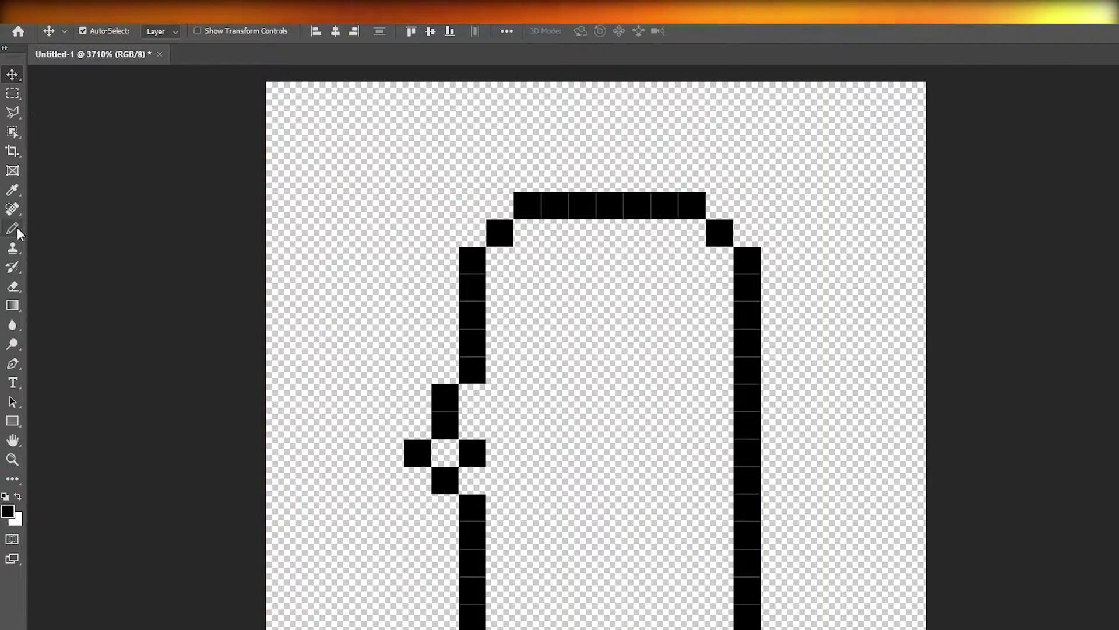
right_click(15, 231)
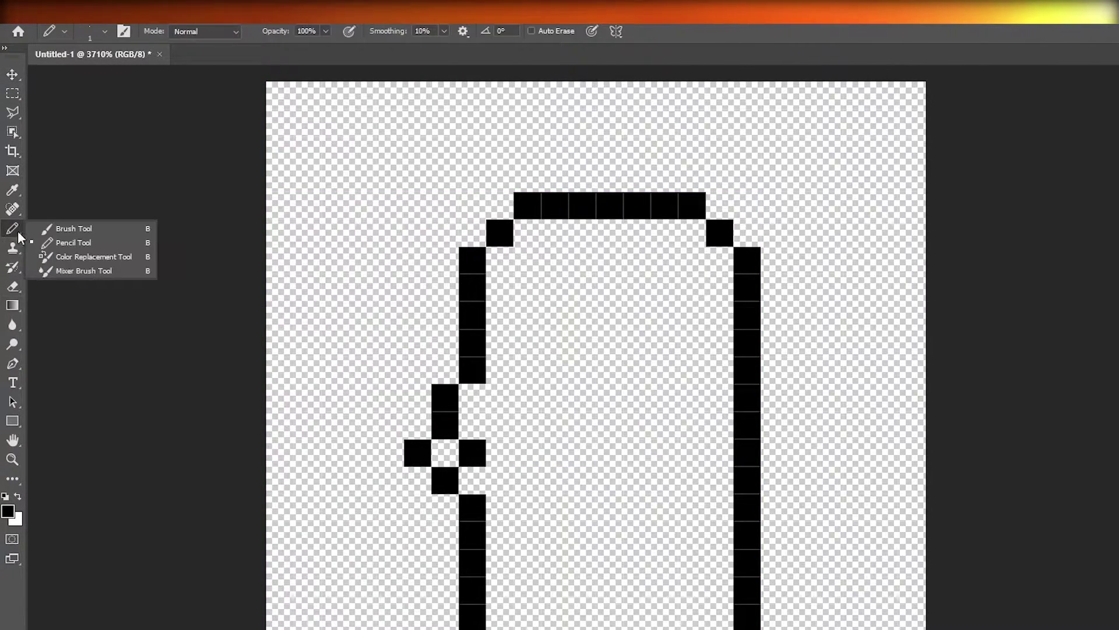
click(76, 228)
click(105, 32)
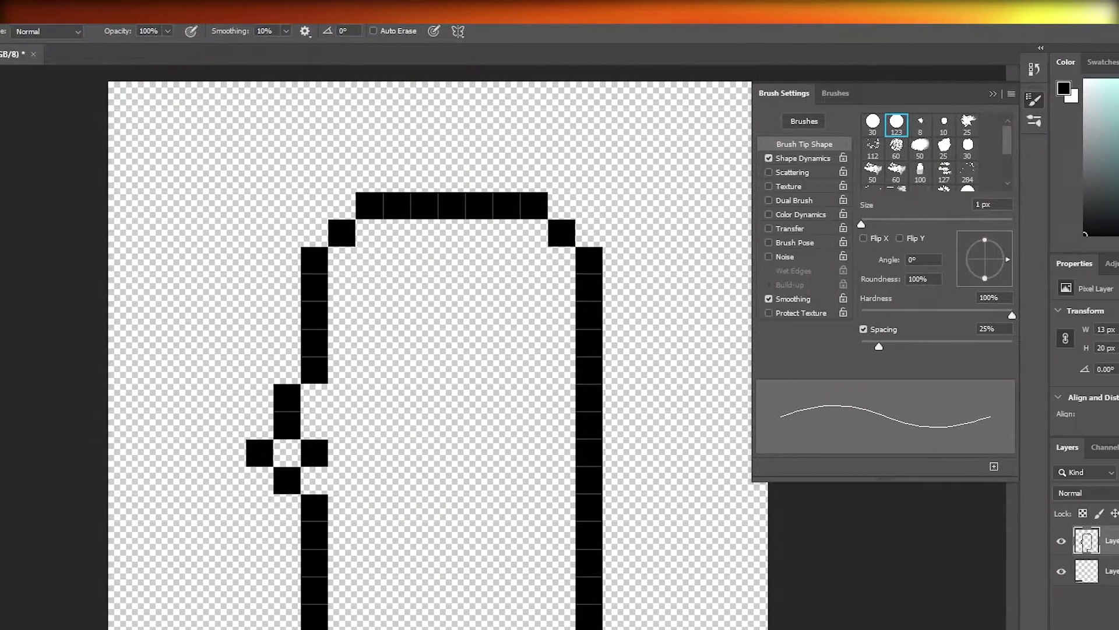
click(991, 573)
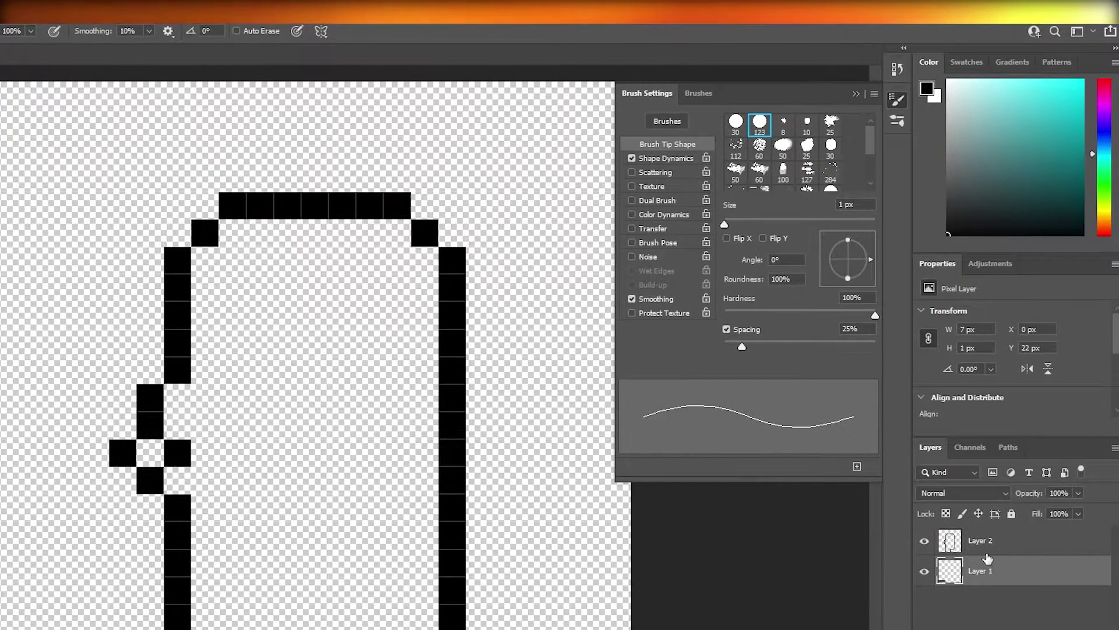
key(Delete)
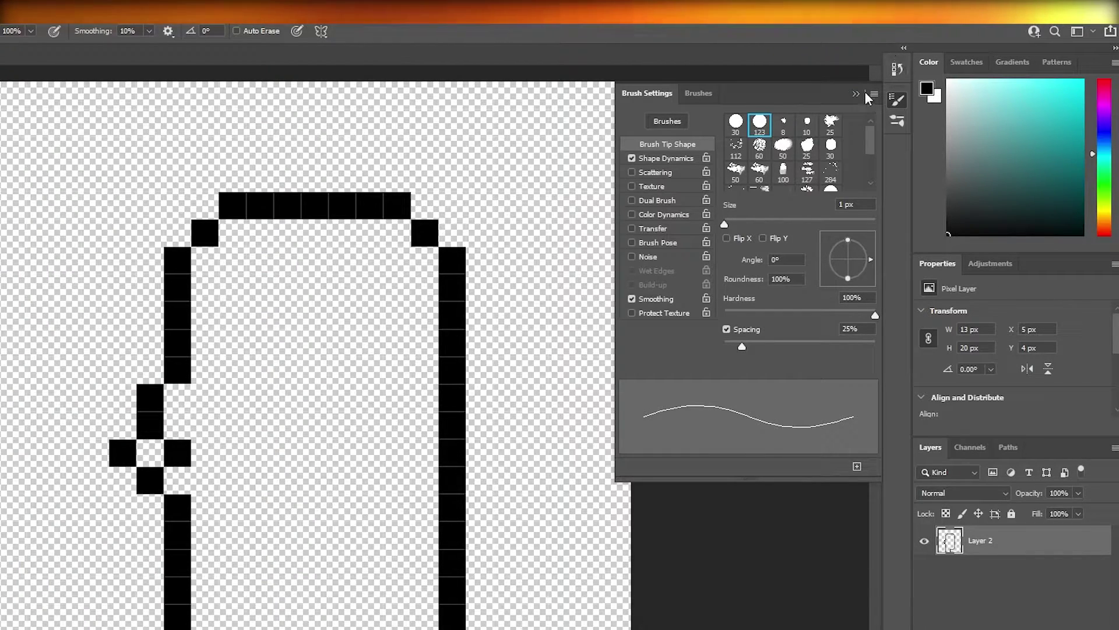
click(891, 69)
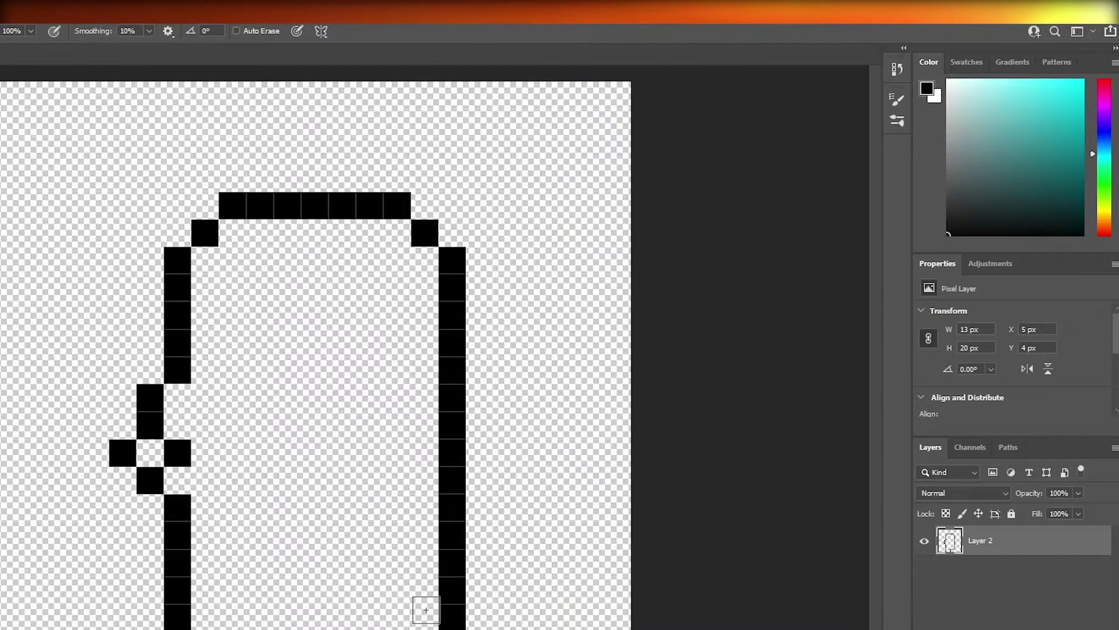
Draw the face inside the head outline with a four-pixel mouth, a two-pixel nose and two single-pixel eyes
click(344, 585)
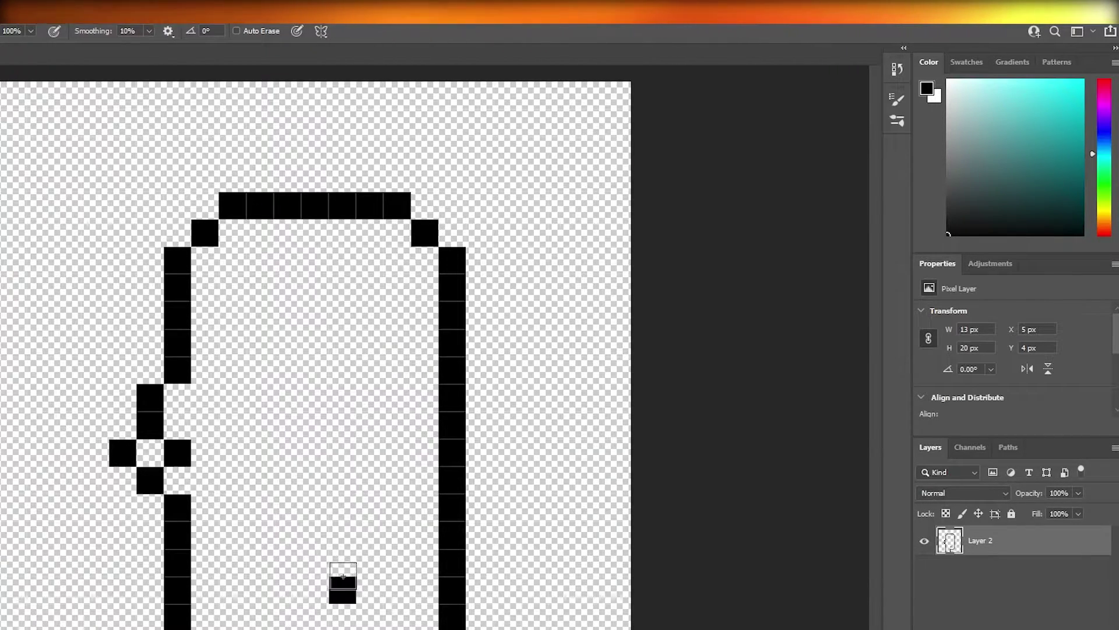
click(306, 587)
click(288, 589)
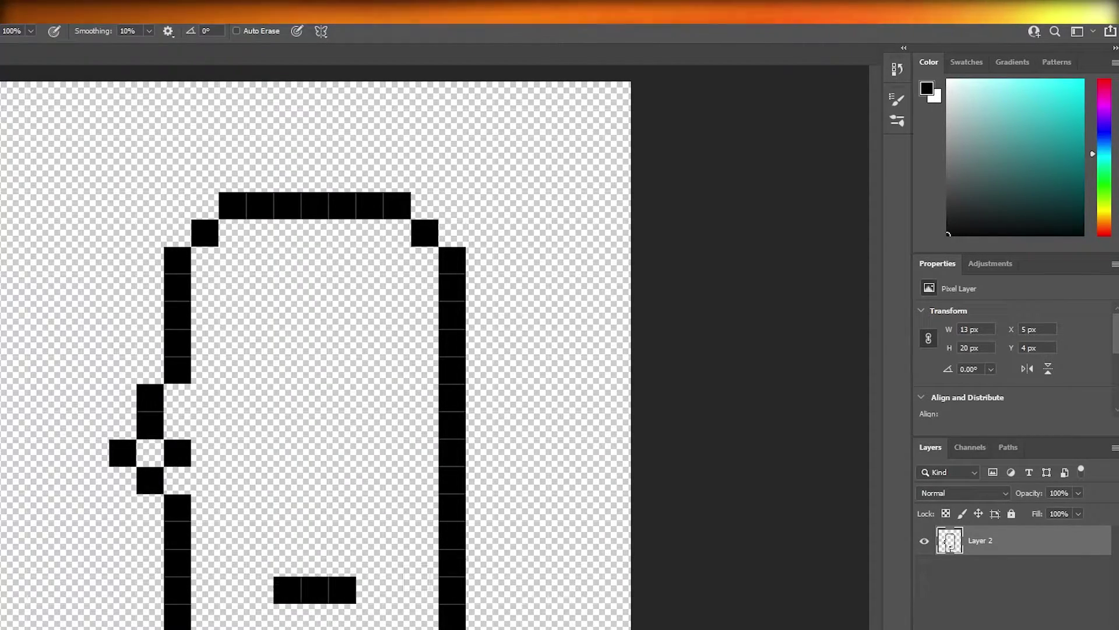
click(342, 507)
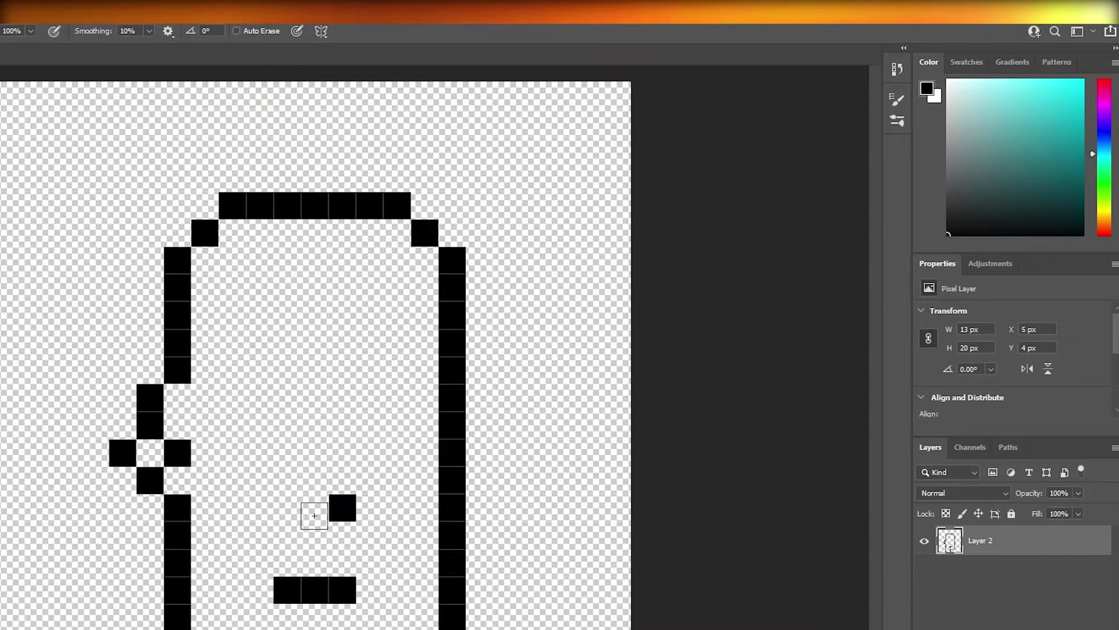
click(315, 507)
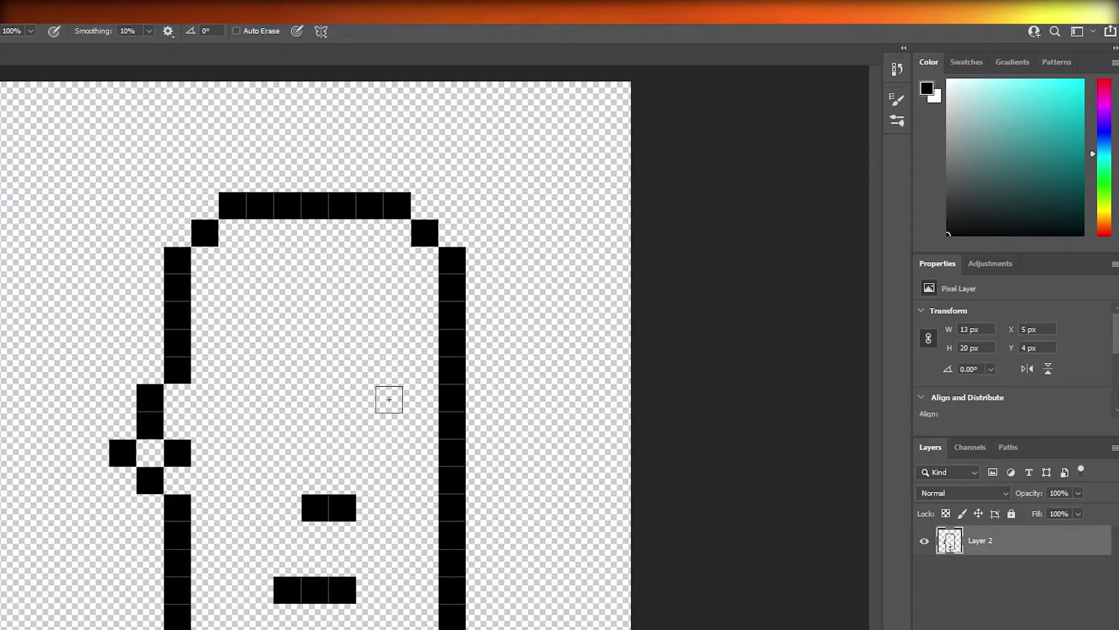
click(259, 398)
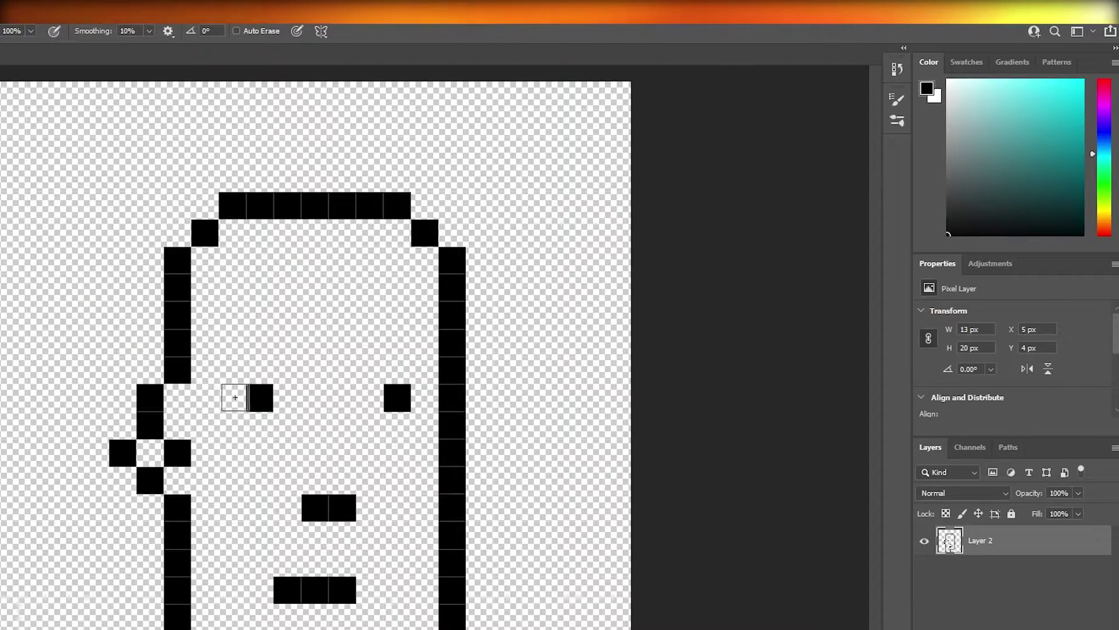
click(369, 588)
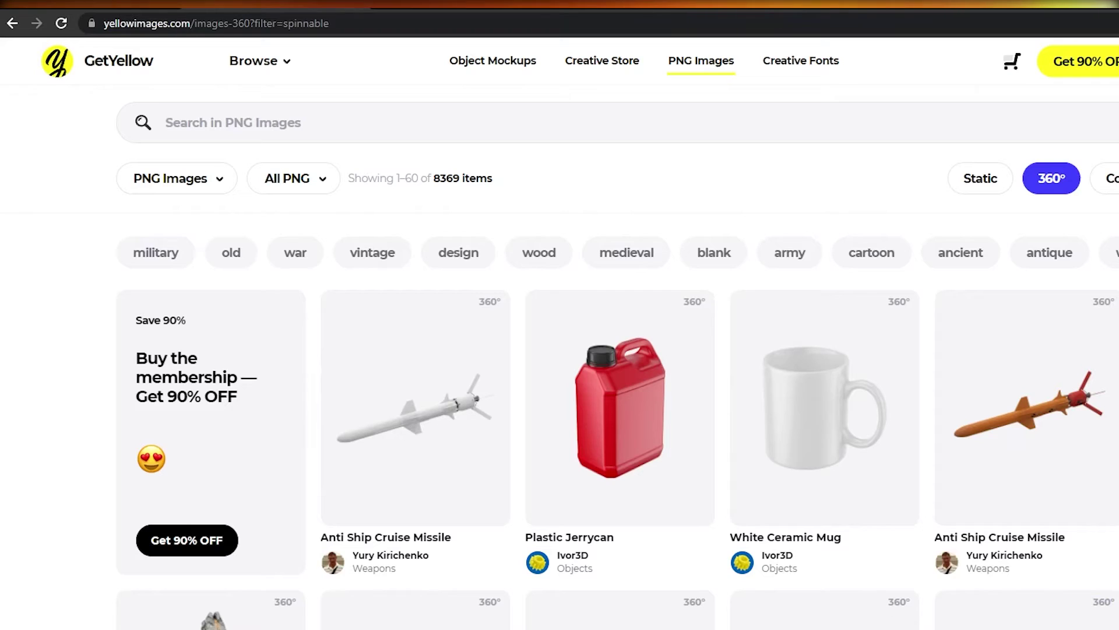
Search Google for "skin color code" in a new browser tab and copy the closest web safe hex value FFCC99
key(ctrl+t)
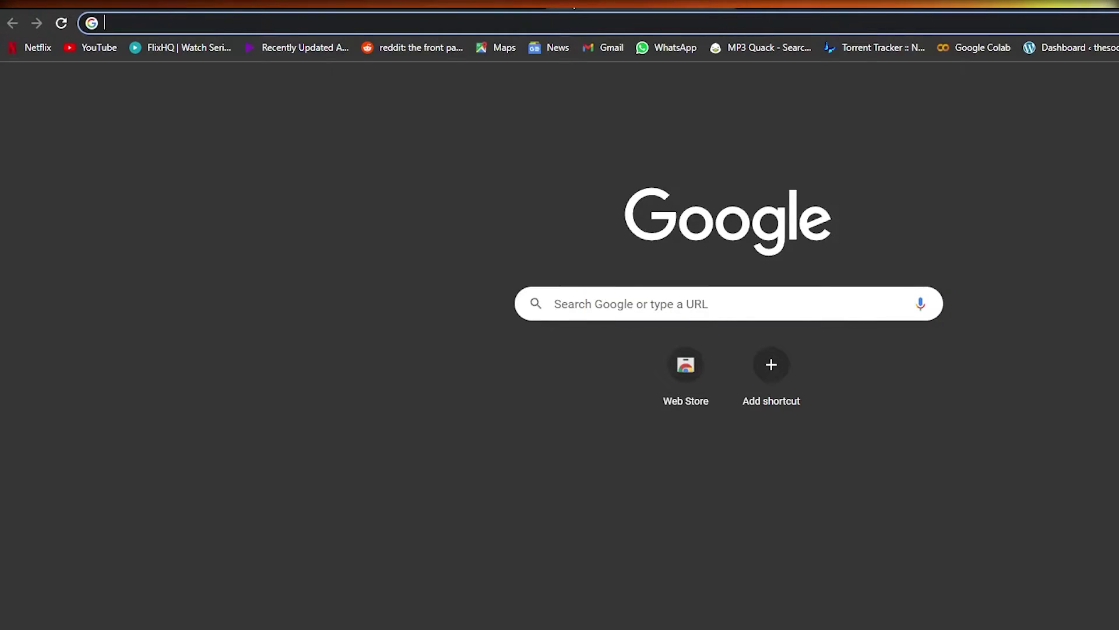
text(skin col)
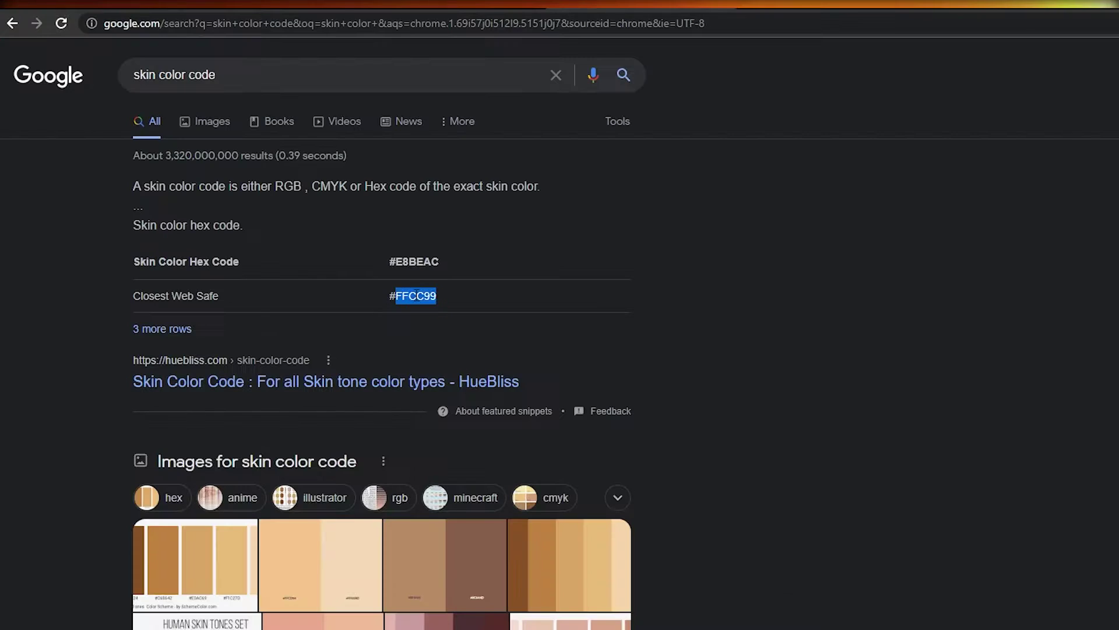
right_click(417, 294)
click(434, 305)
Switch back to Photoshop and set the foreground colour to FFCC99
key(alt+Tab)
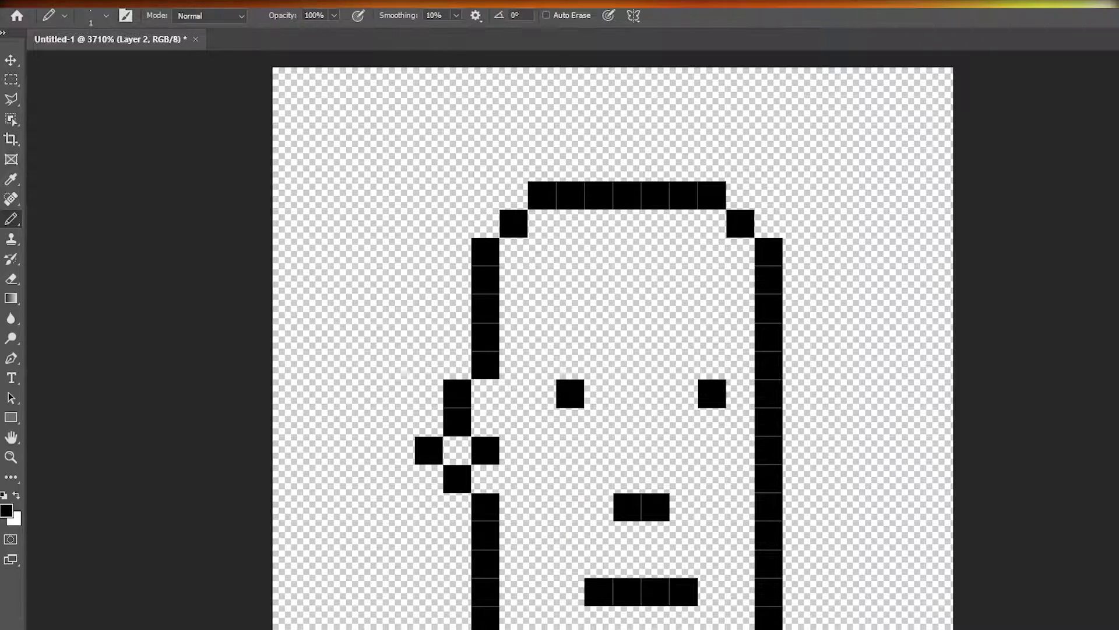
click(8, 513)
text(FFCC99)
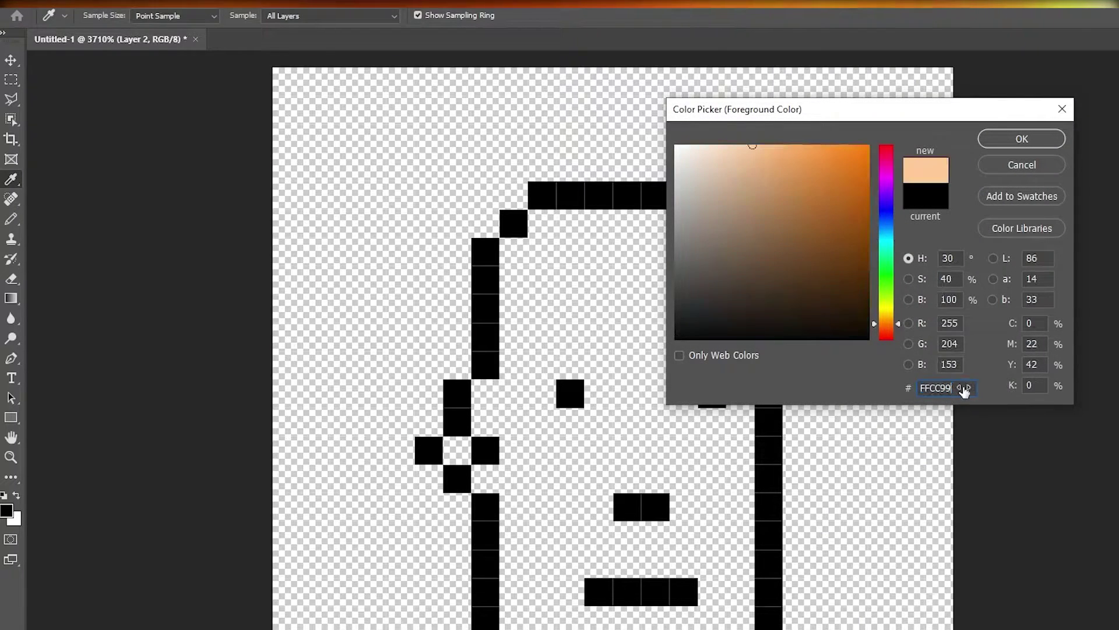
click(1022, 140)
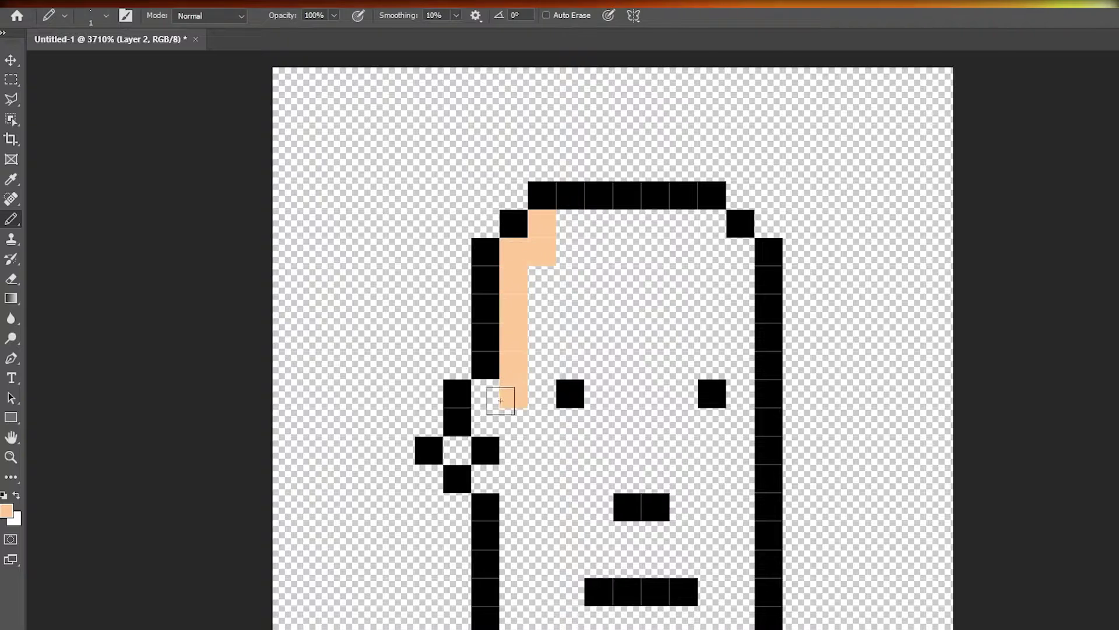
Fill the inside of the head, neck and ear with the FFCC99 skin colour on Layer 2
click(489, 476)
click(456, 450)
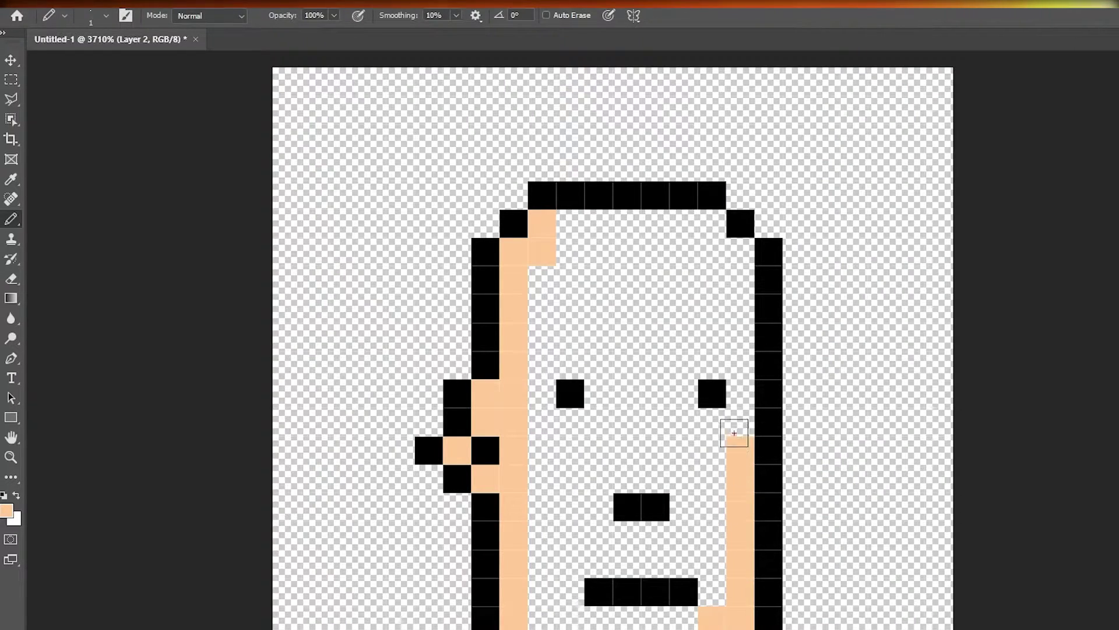
mouse_move(734, 372)
mouse_down()
mouse_move(732, 256)
mouse_move(710, 234)
mouse_up()
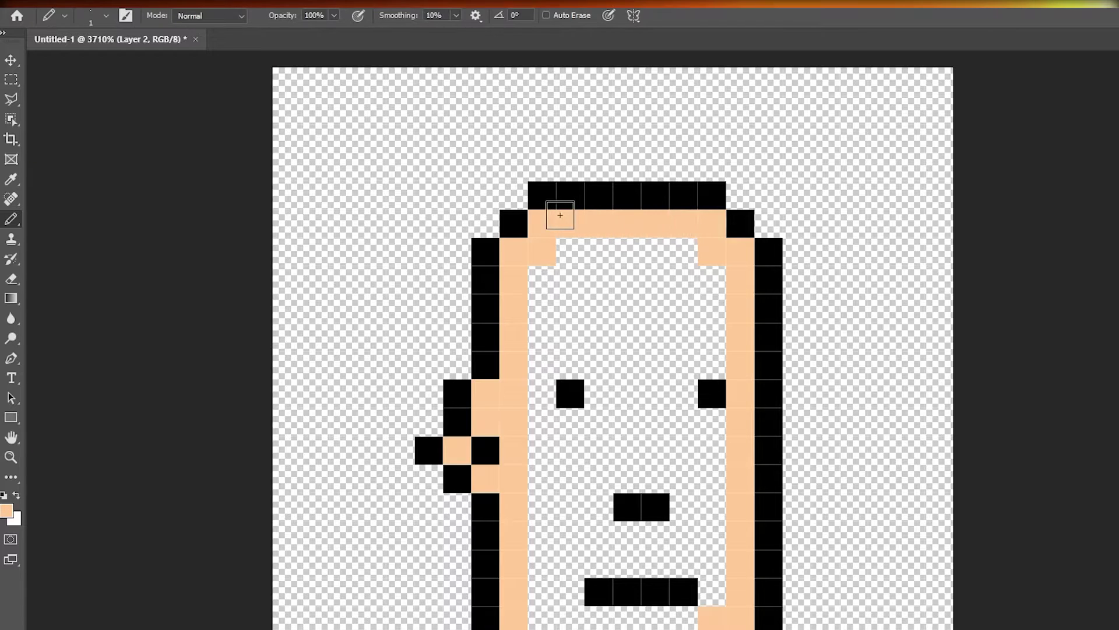
drag(536, 526, 541, 627)
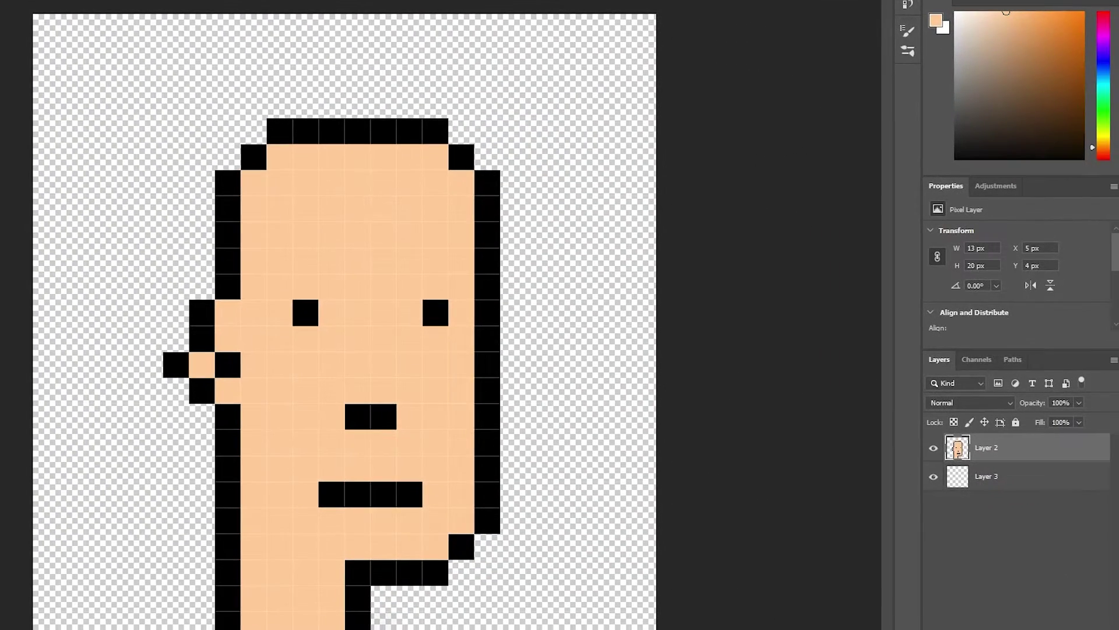
Create a layer group named Face and move Layer 2 into it
click(1036, 629)
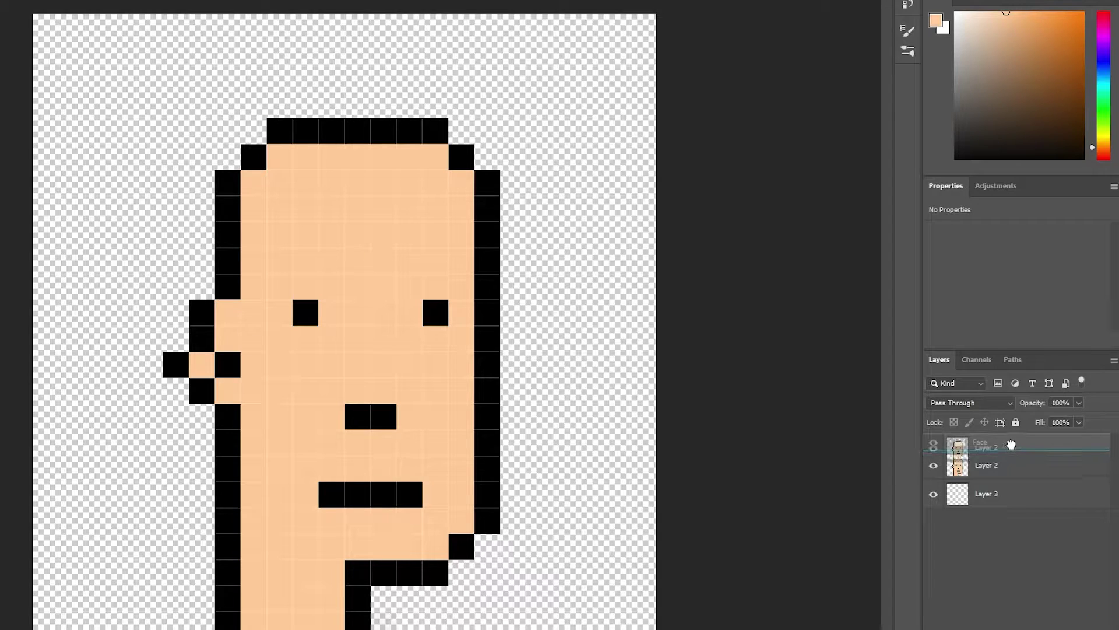
drag(1011, 445, 1009, 441)
click(992, 574)
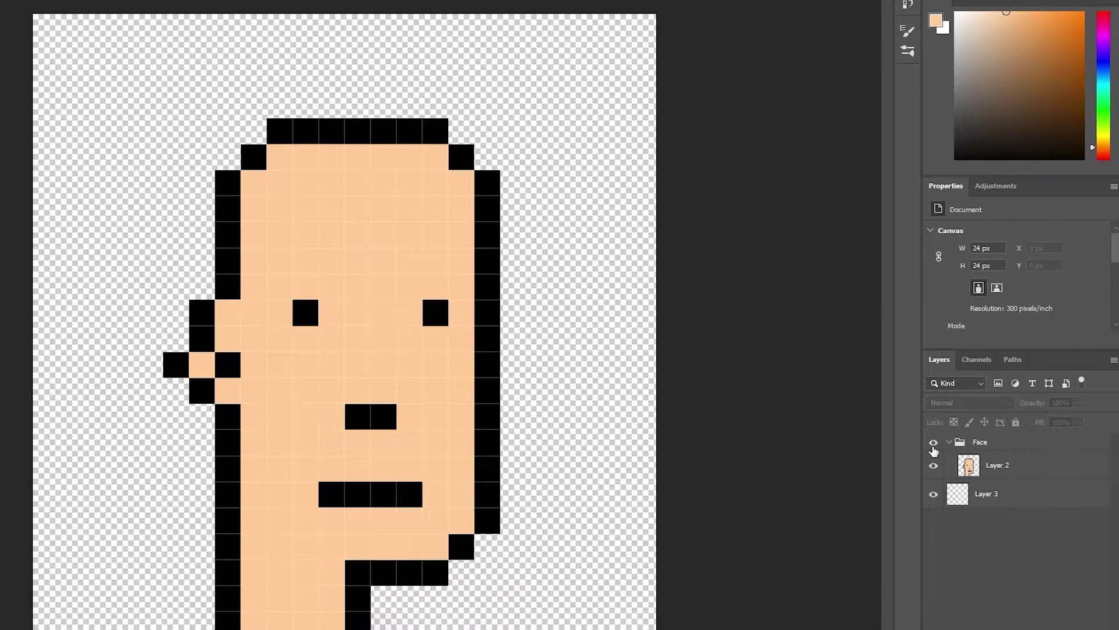
Hide the Face group and fill Layer 3 with the Blue_17 gradient running diagonally from upper left to lower right
click(934, 443)
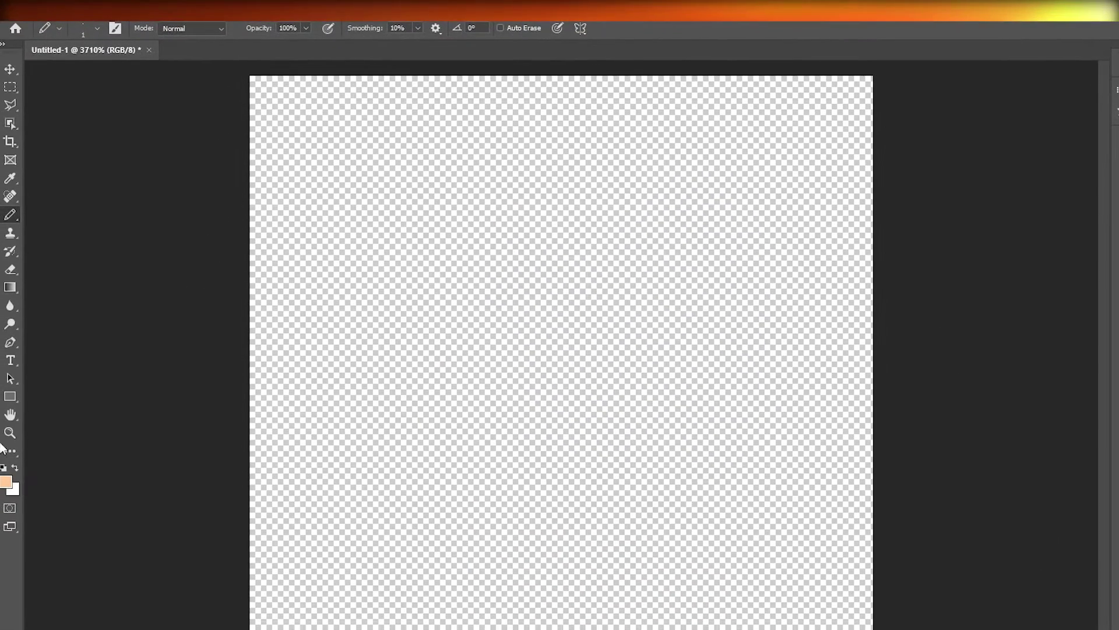
click(12, 286)
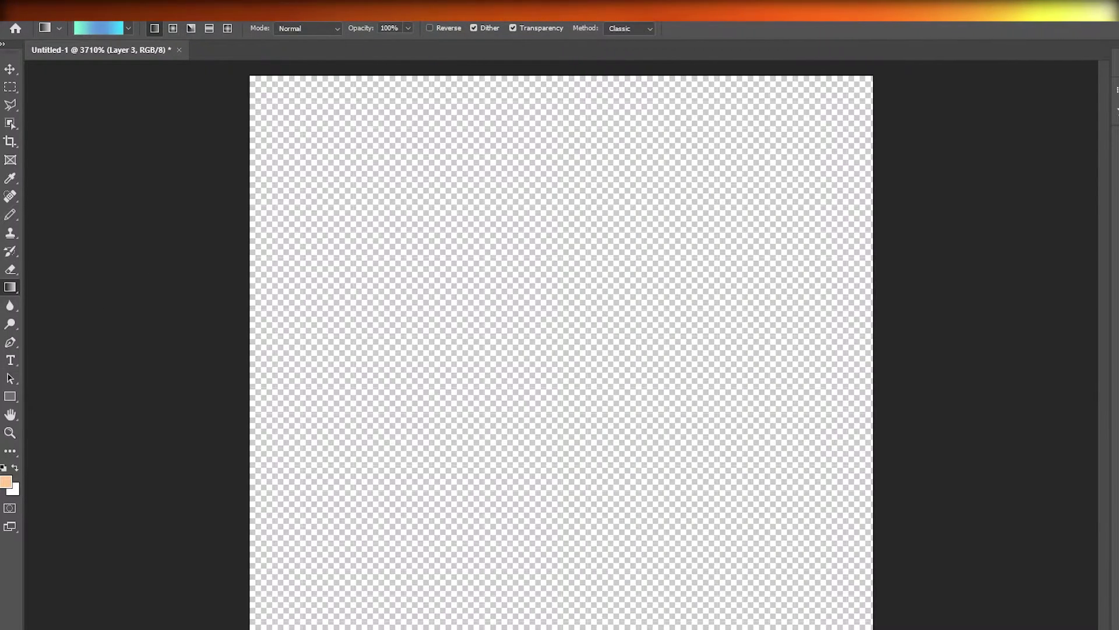
drag(457, 291, 872, 629)
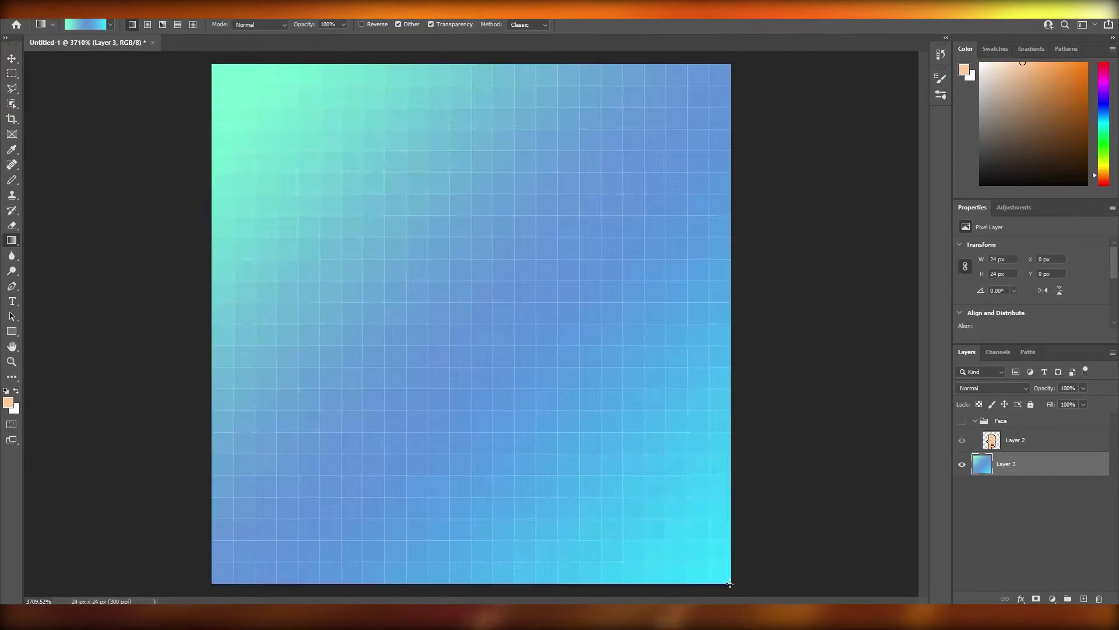
Add three new empty layers below the blue gradient layer
click(1054, 533)
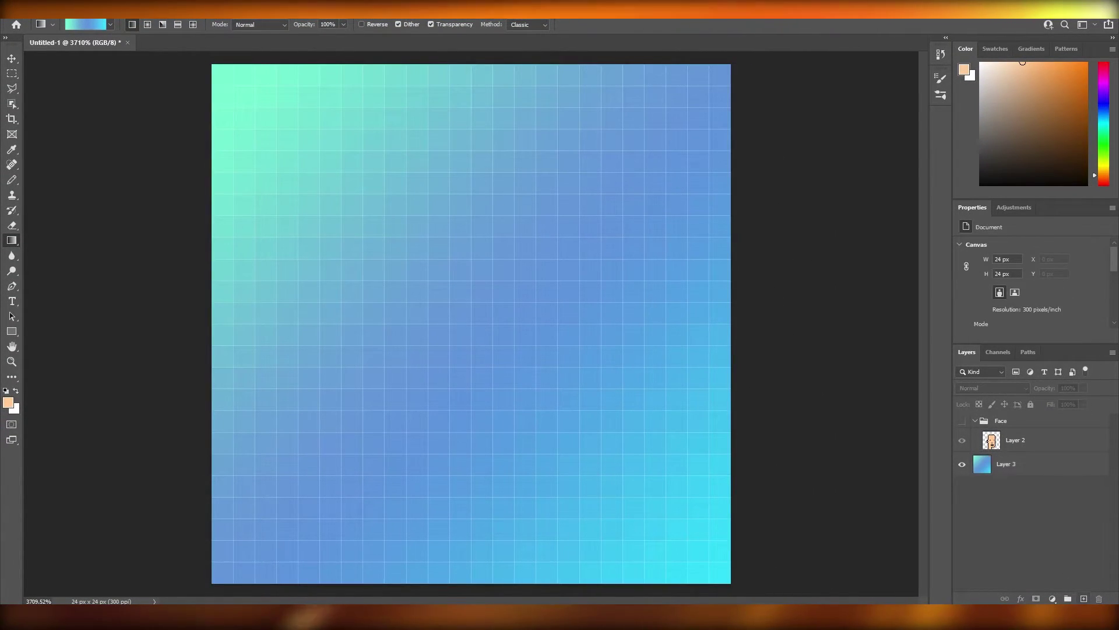
click(1084, 598)
drag(1016, 439, 1017, 511)
key(ctrl+shift+alt+n)
key(ctrl+shift+alt+n)
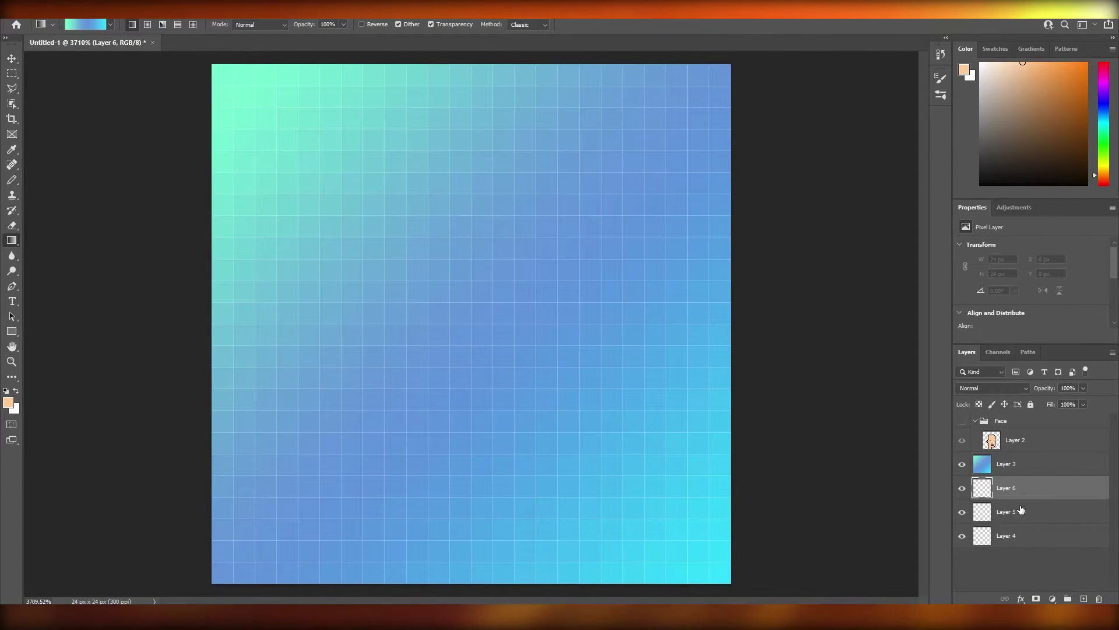
Choose the Purple_02 preset from the Purples gradients and apply it diagonally across the whole canvas on Layer 6
click(97, 27)
click(440, 128)
click(440, 127)
click(440, 144)
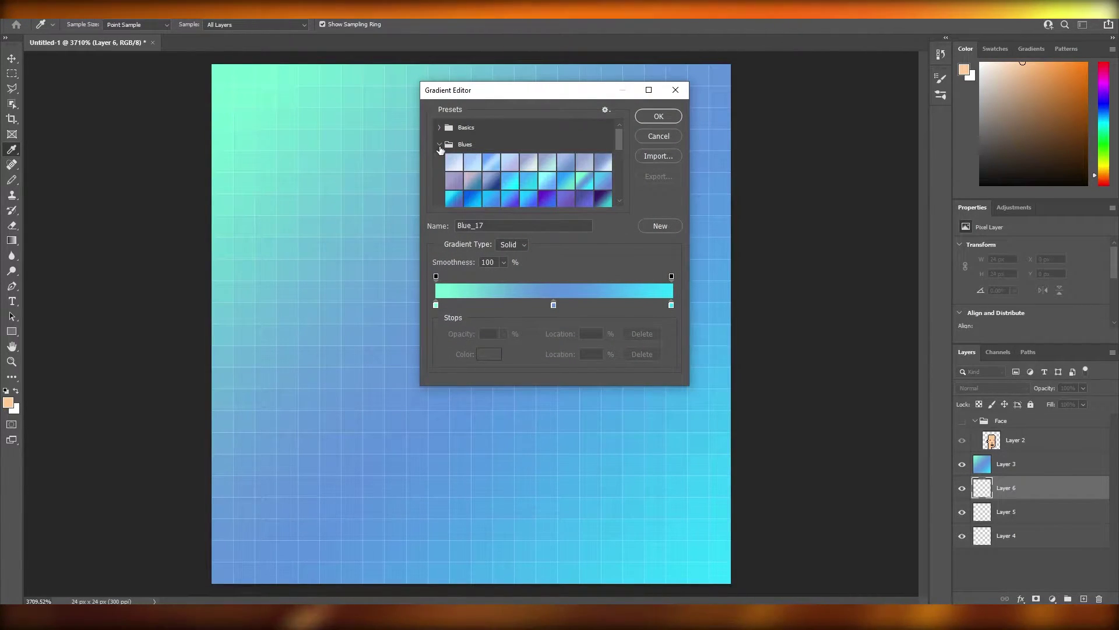
click(439, 146)
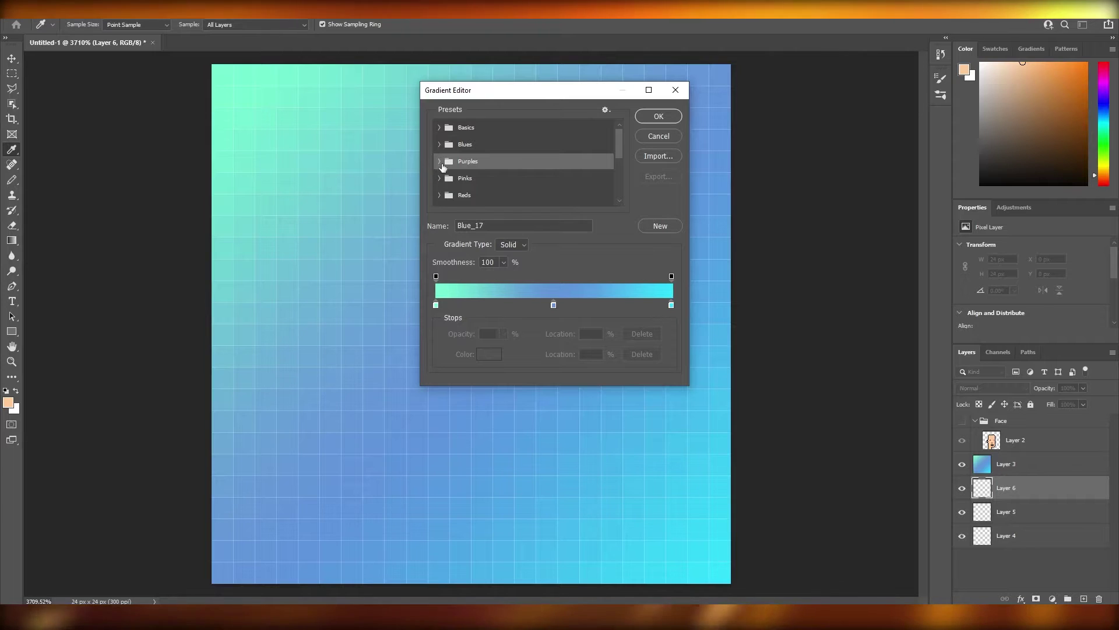
click(440, 162)
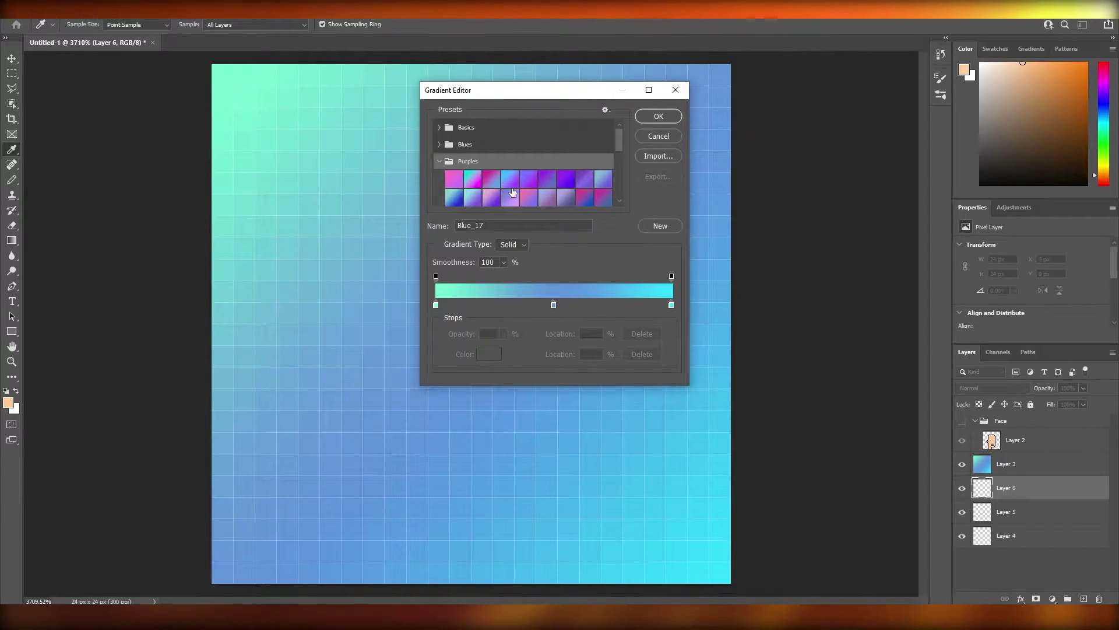
scroll(512, 192, down, 3)
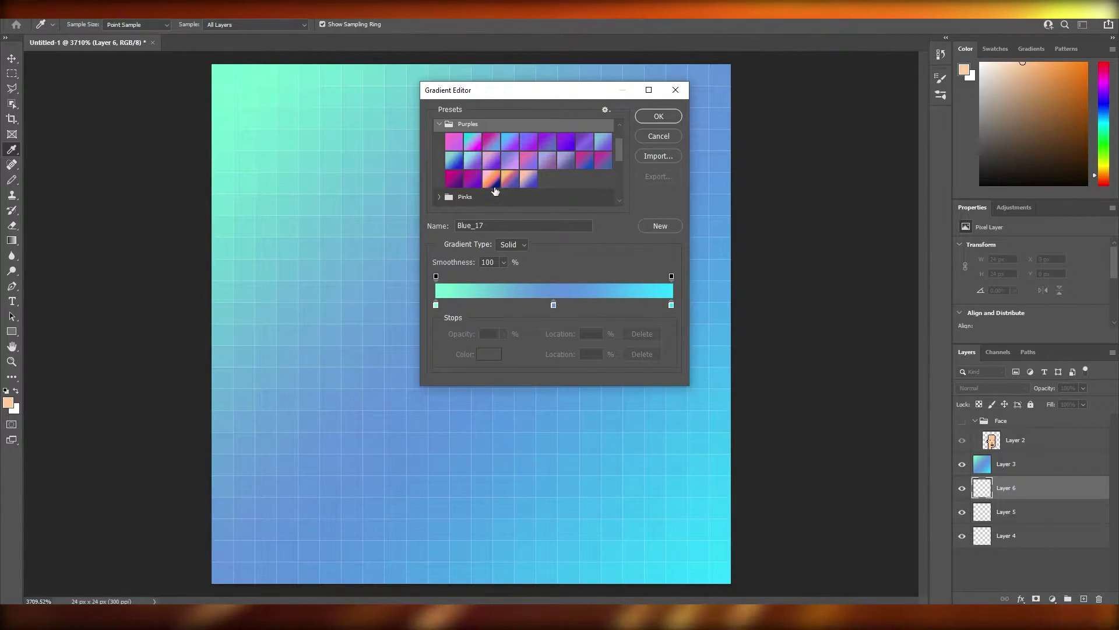
scroll(495, 191, up, 1)
click(473, 151)
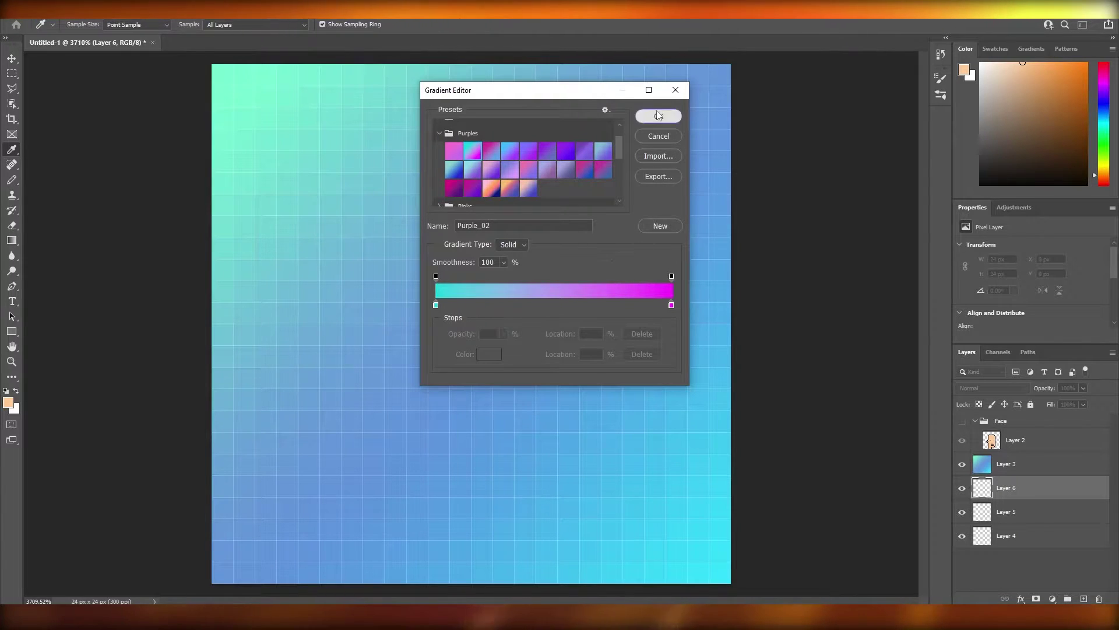
click(658, 115)
drag(210, 64, 730, 582)
Hide the blue gradient on Layer 3 and the purple gradient on Layer 6
click(1026, 464)
click(962, 464)
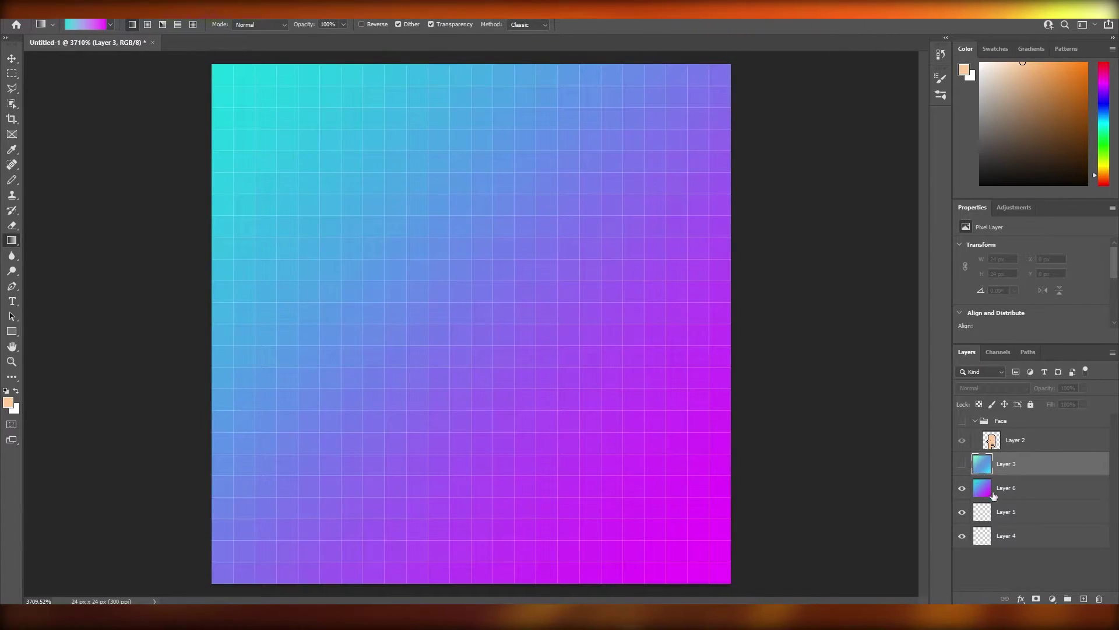
click(962, 488)
Fill Layer 5 with a diagonal gradient from the Pinks presets and Layer 4 with a yellow-to-orange gradient
click(1026, 513)
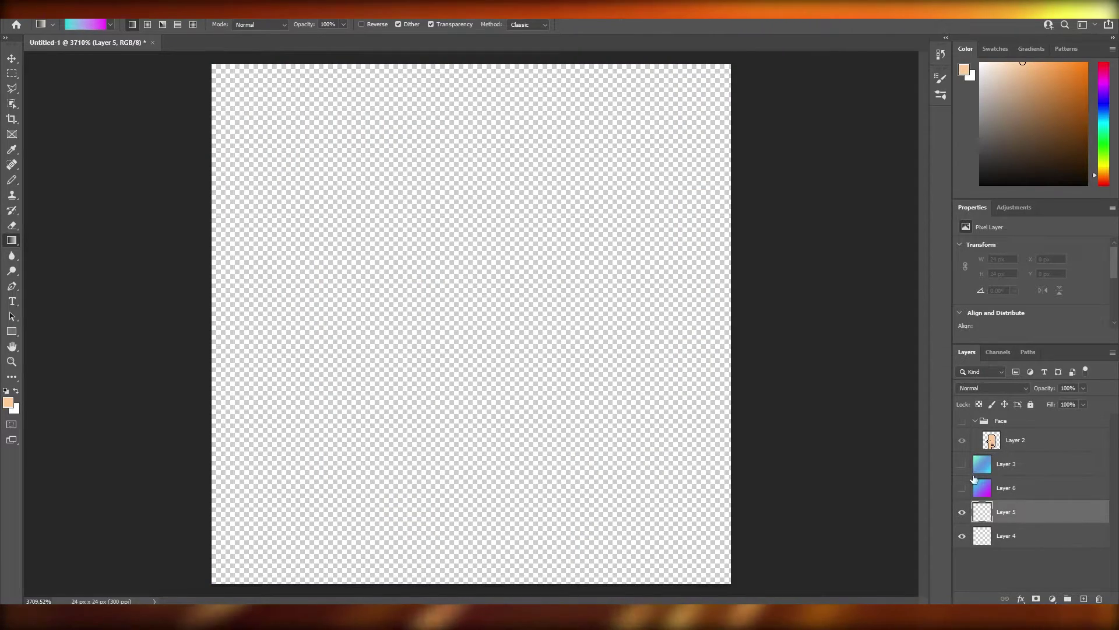
click(86, 24)
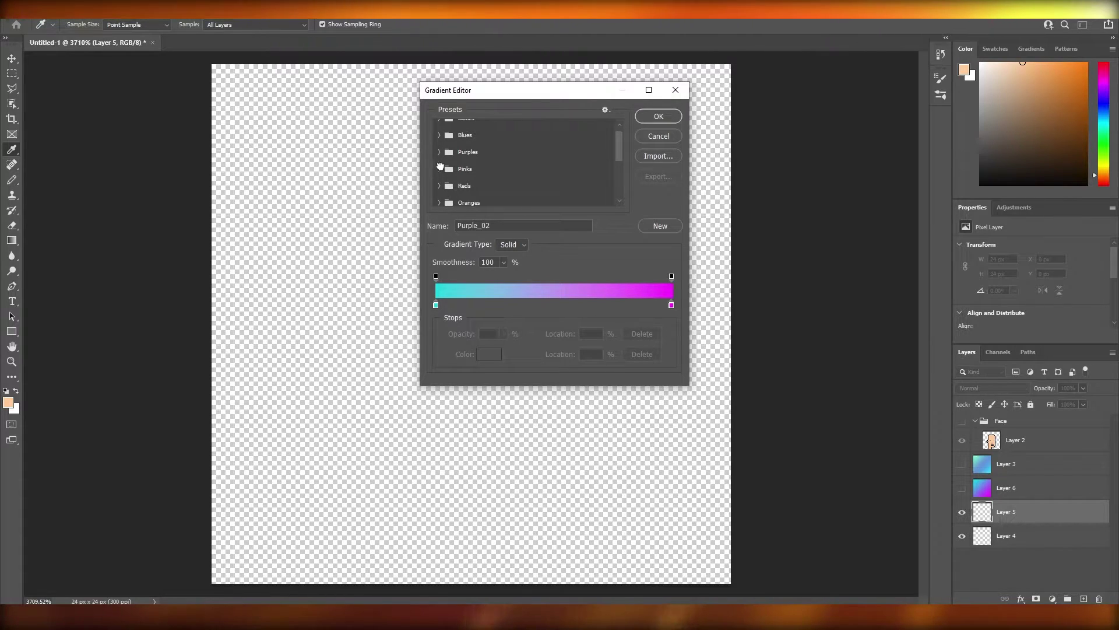
click(448, 168)
scroll(540, 186, down, 1)
scroll(539, 190, up, 1)
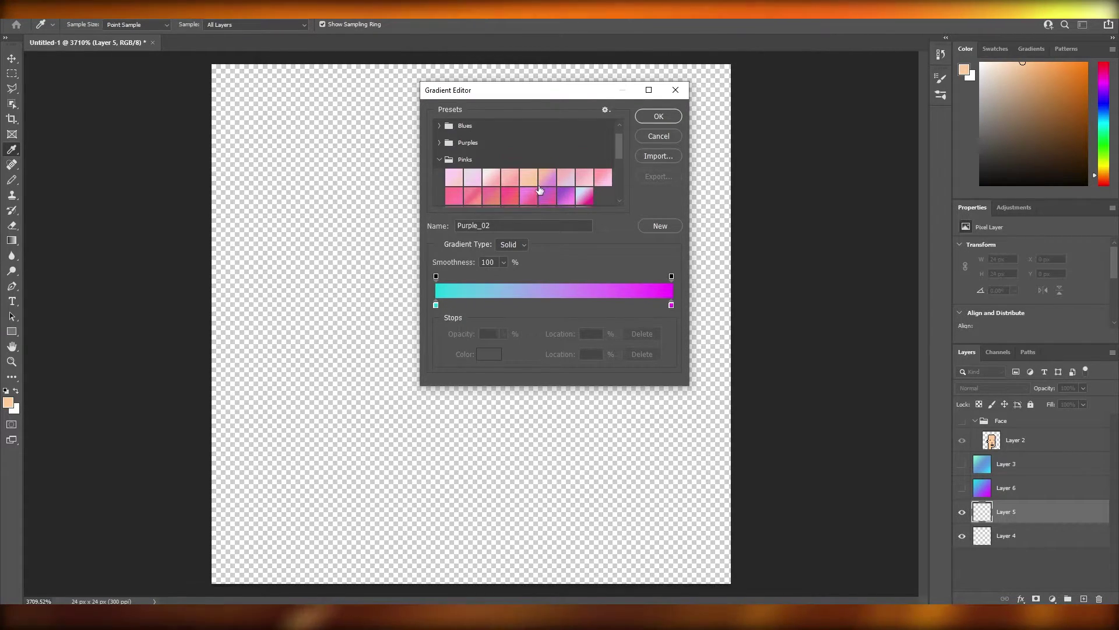
scroll(587, 166, down, 2)
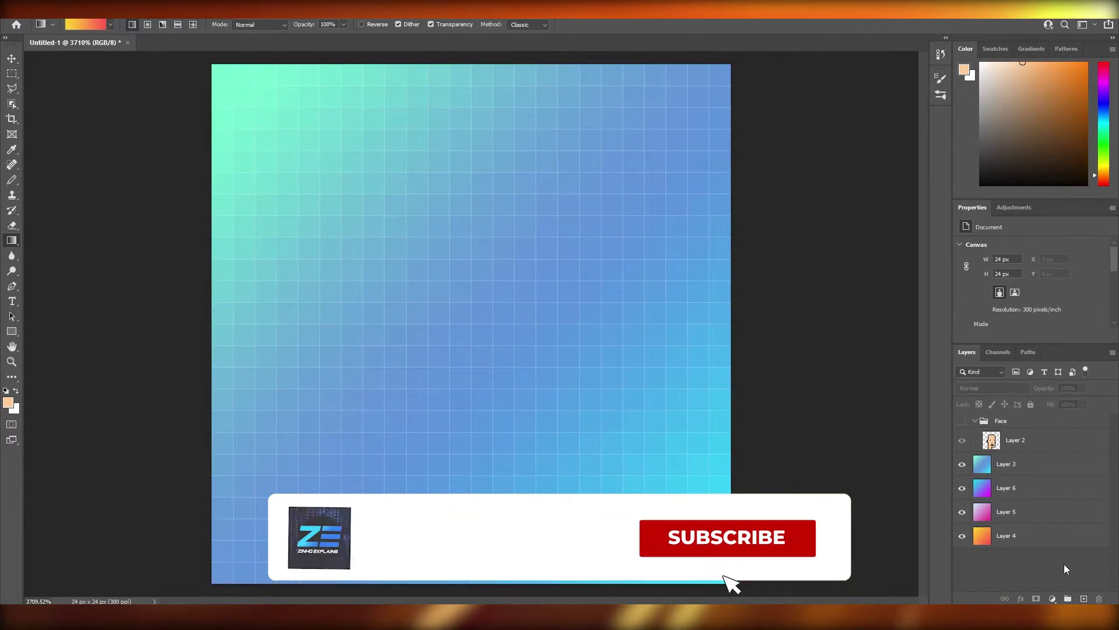
Undo the stray new layer in the Face group and create a layer group named Backgrounds
click(1084, 599)
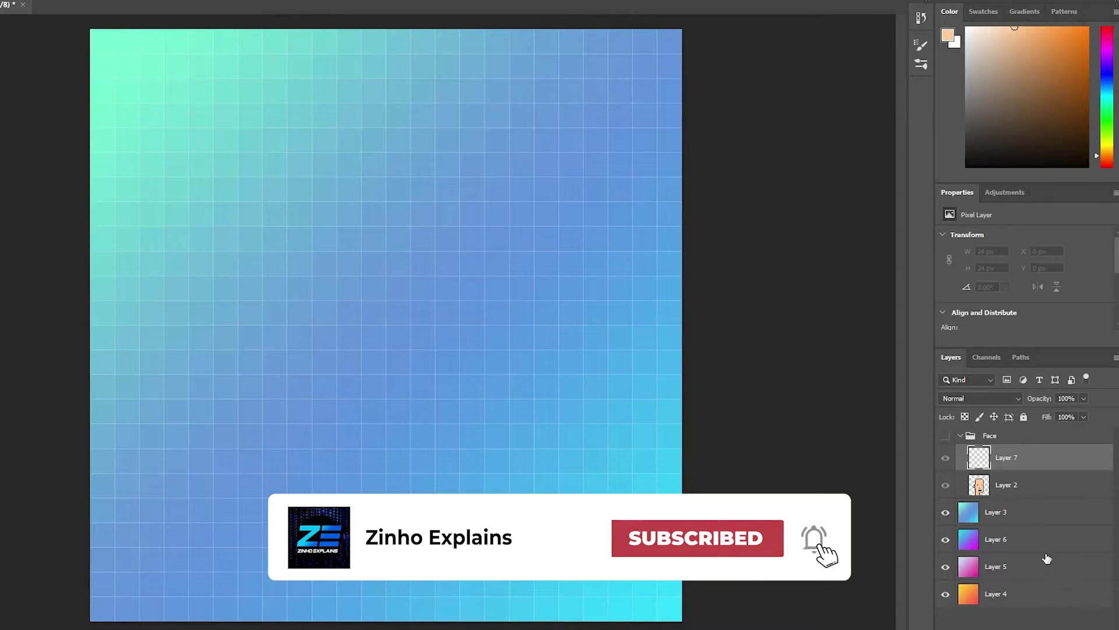
key(ctrl+z)
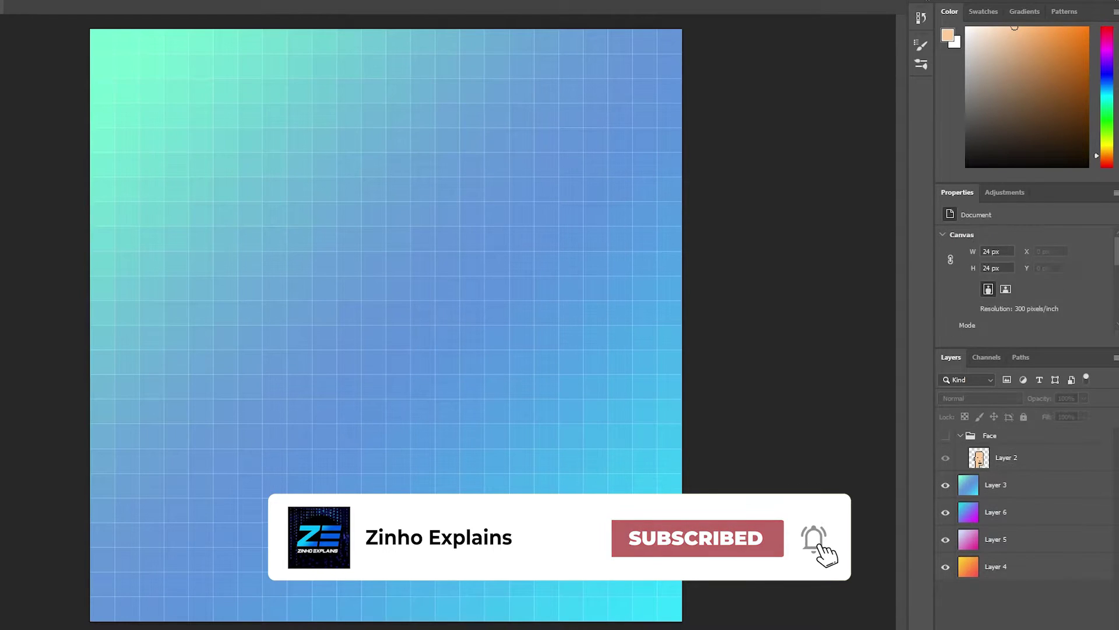
click(1048, 627)
double_click(1001, 438)
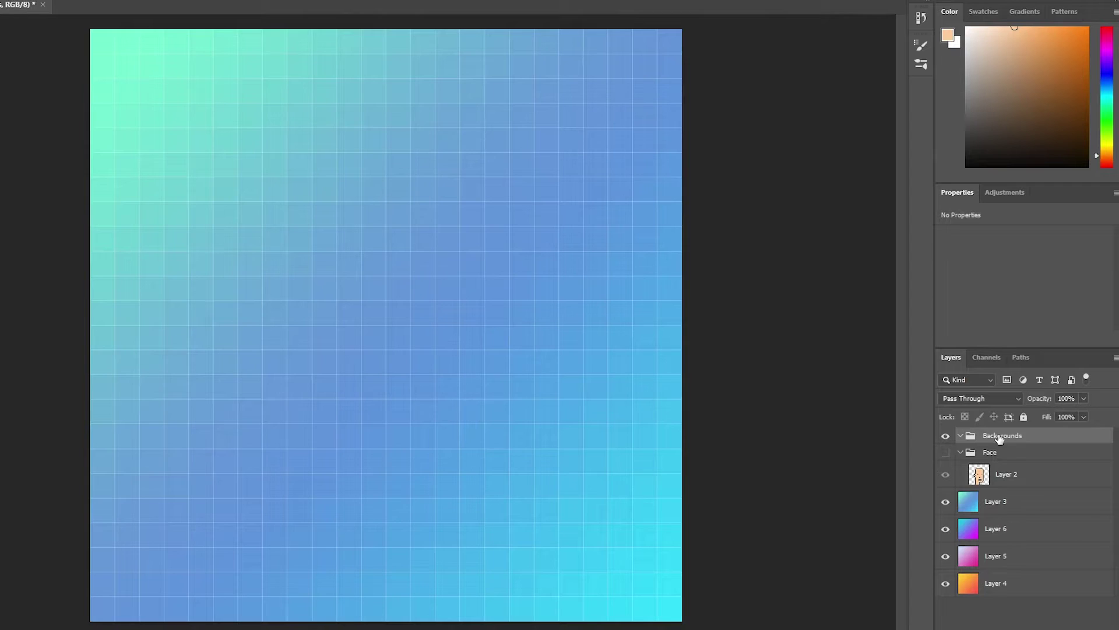
Move the four gradient layers into the Backgrounds group, then collapse and hide the group
click(1004, 611)
drag(1008, 611, 1008, 435)
click(960, 435)
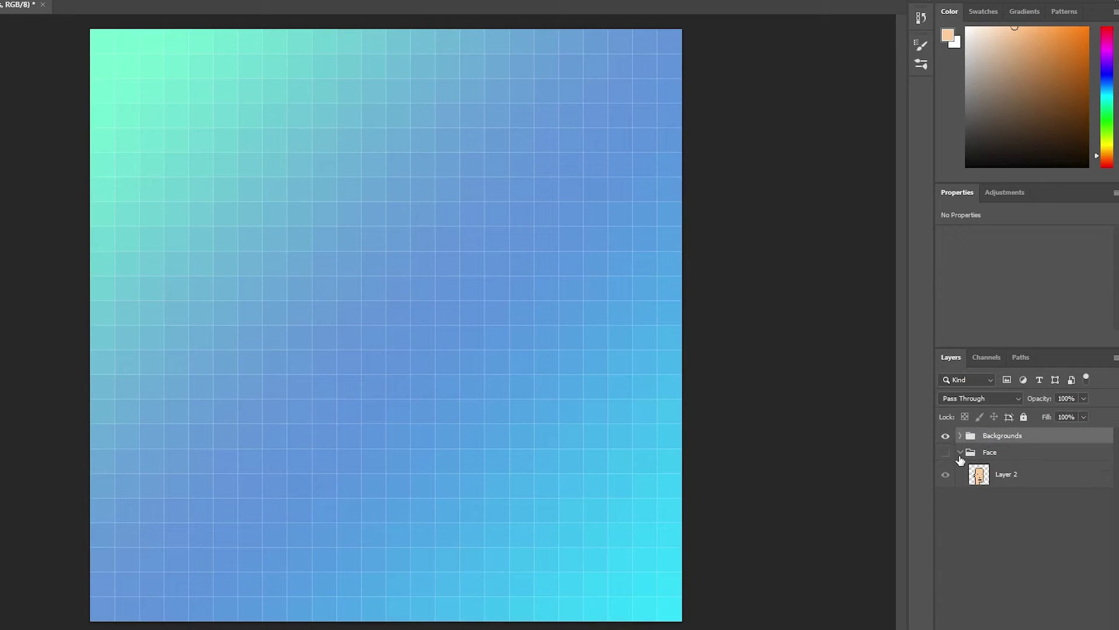
click(945, 438)
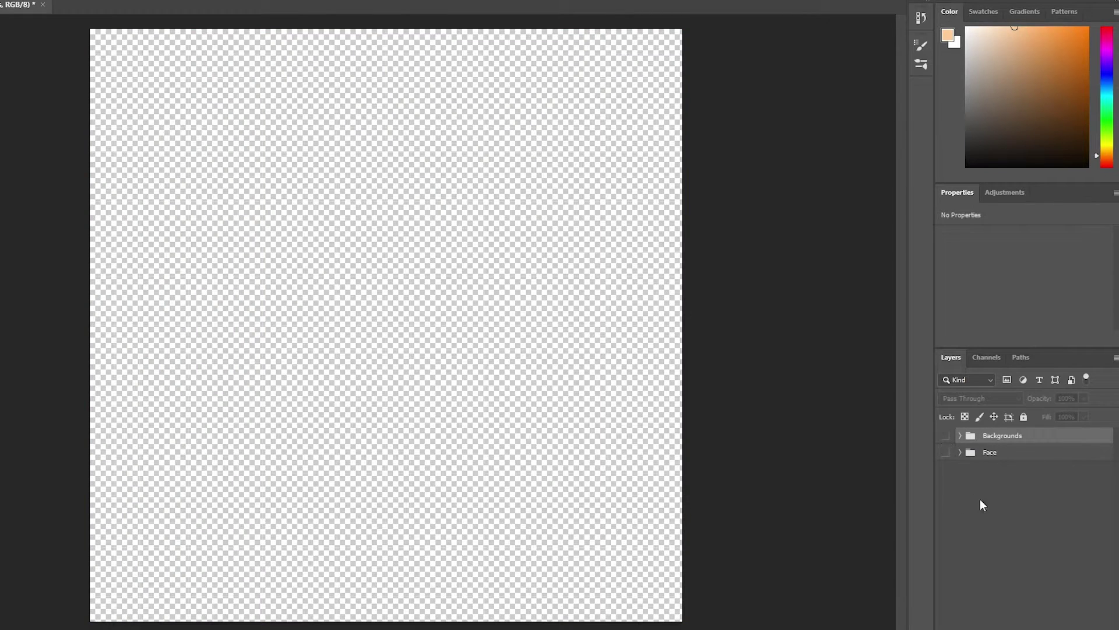
Add a new layer above both groups, and expand and show the Face group
click(1076, 615)
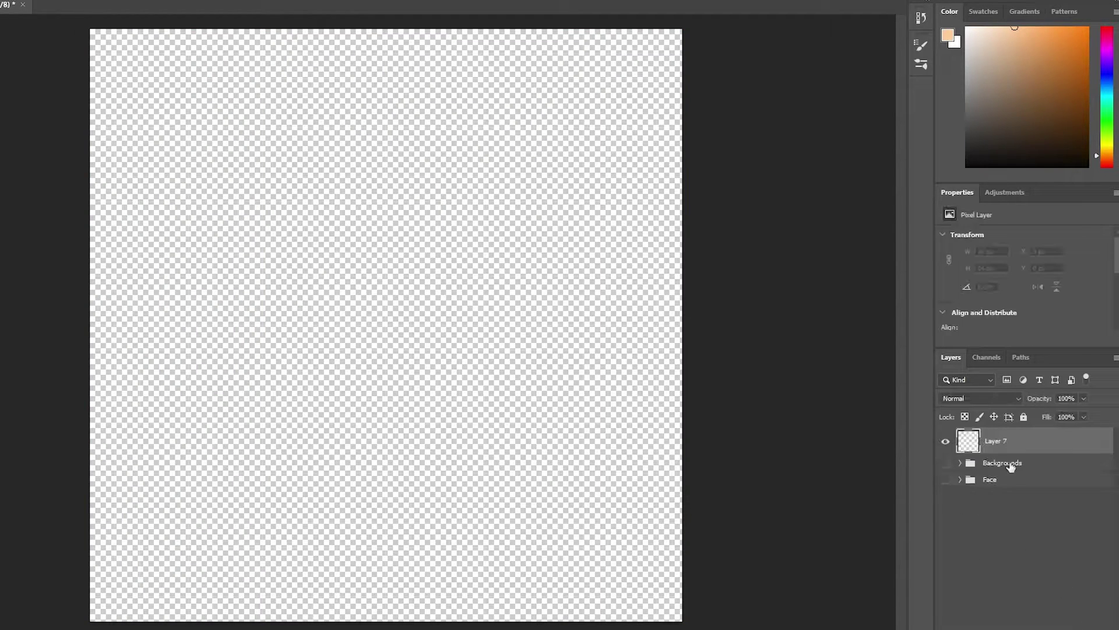
click(960, 480)
click(946, 479)
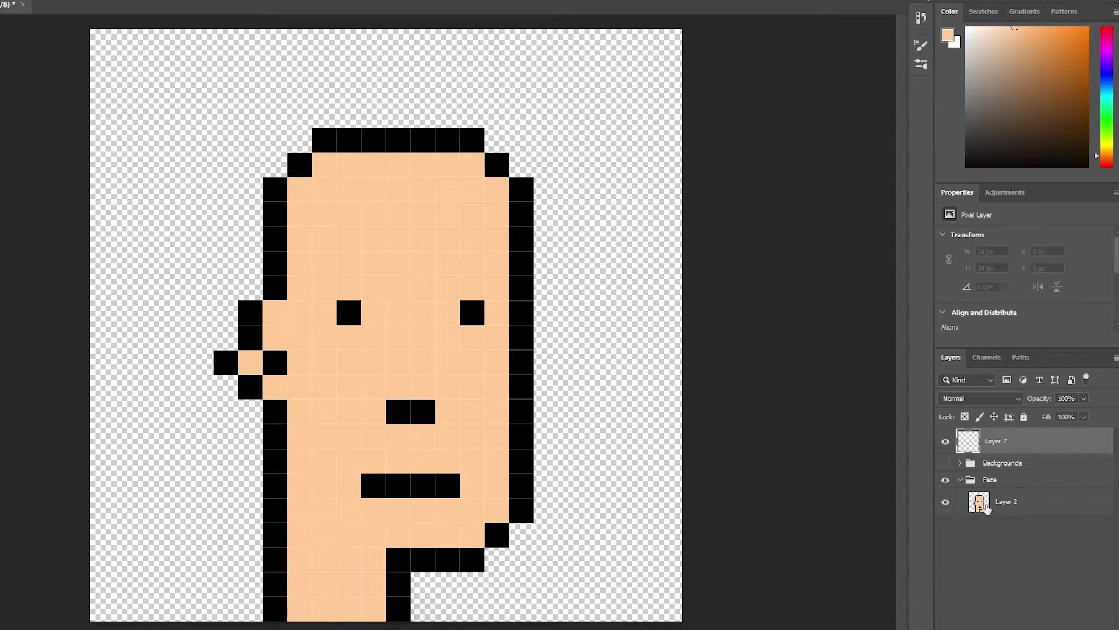
Set the foreground colour to F7F7F7 and paint one white pixel beside each eye on Layer 2
click(1002, 505)
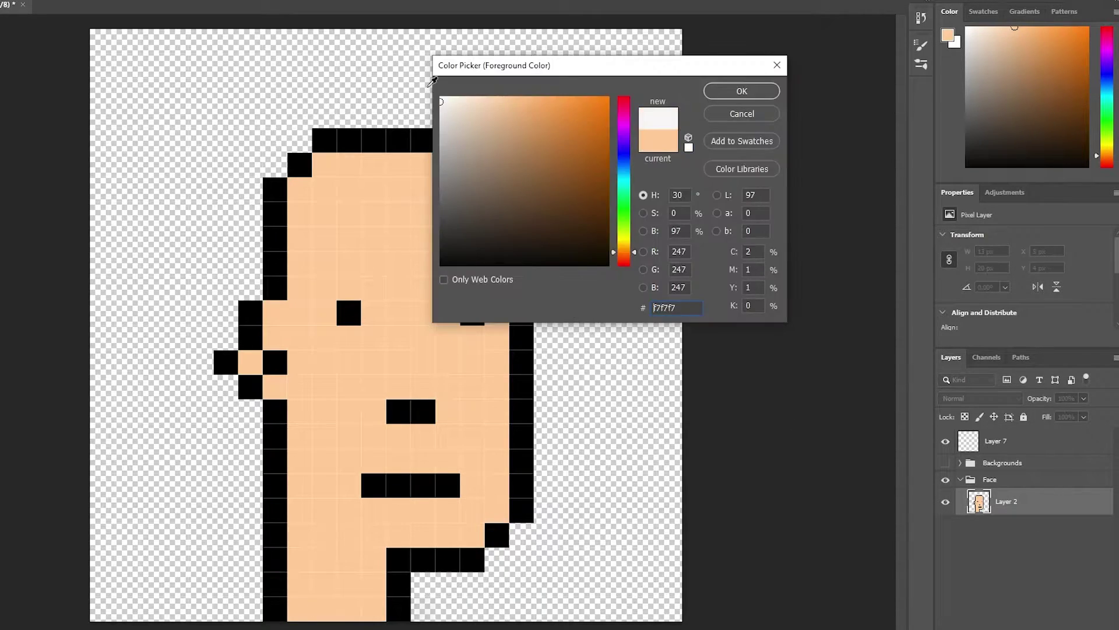
click(735, 93)
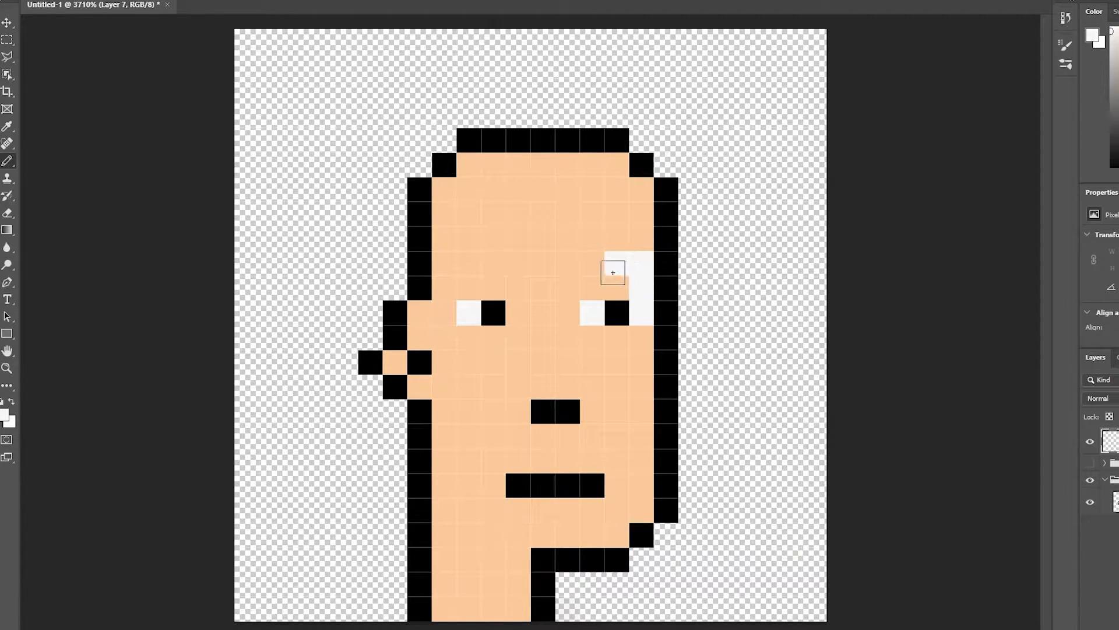
Draw glasses on Layer 7 with an off-white frame about 10 by 4 px and two bright blue 2 by 2 px lenses
drag(614, 272, 567, 282)
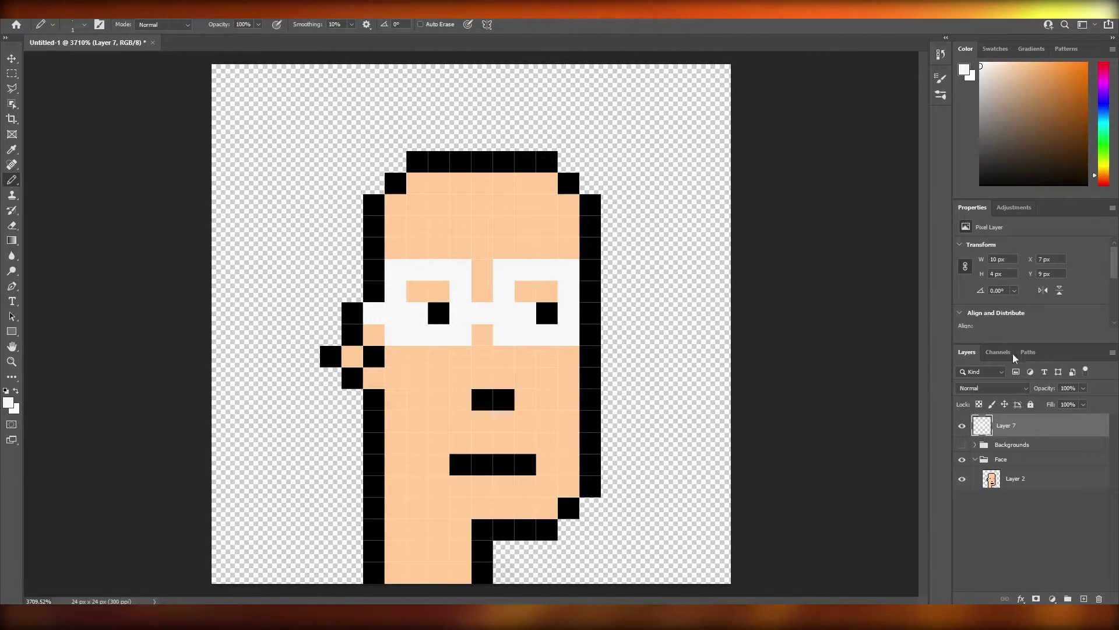
click(964, 69)
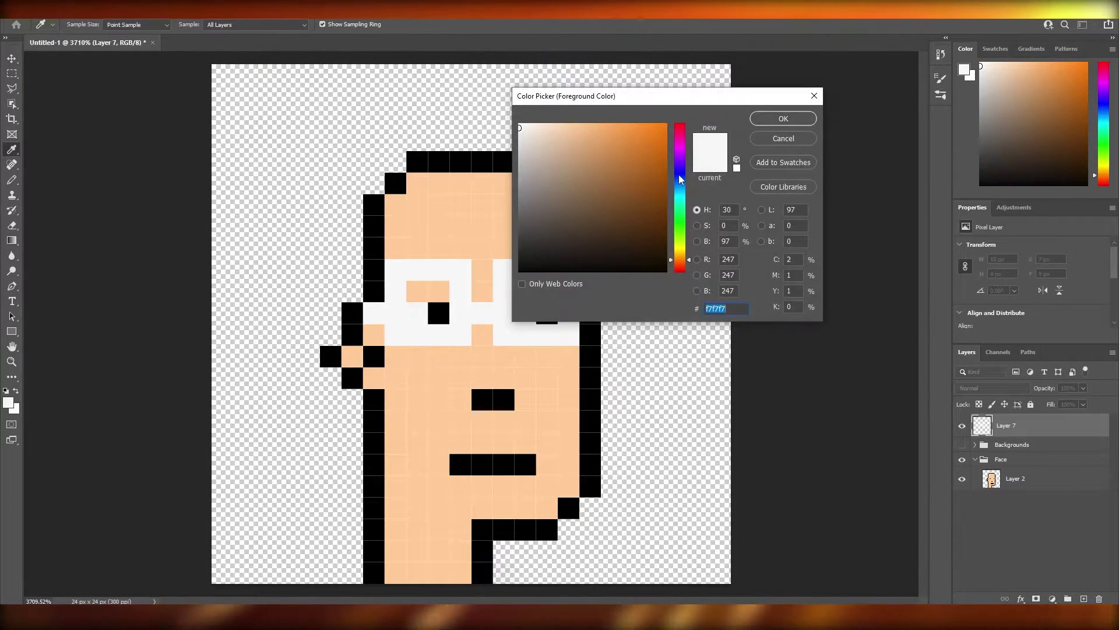
click(680, 168)
click(783, 119)
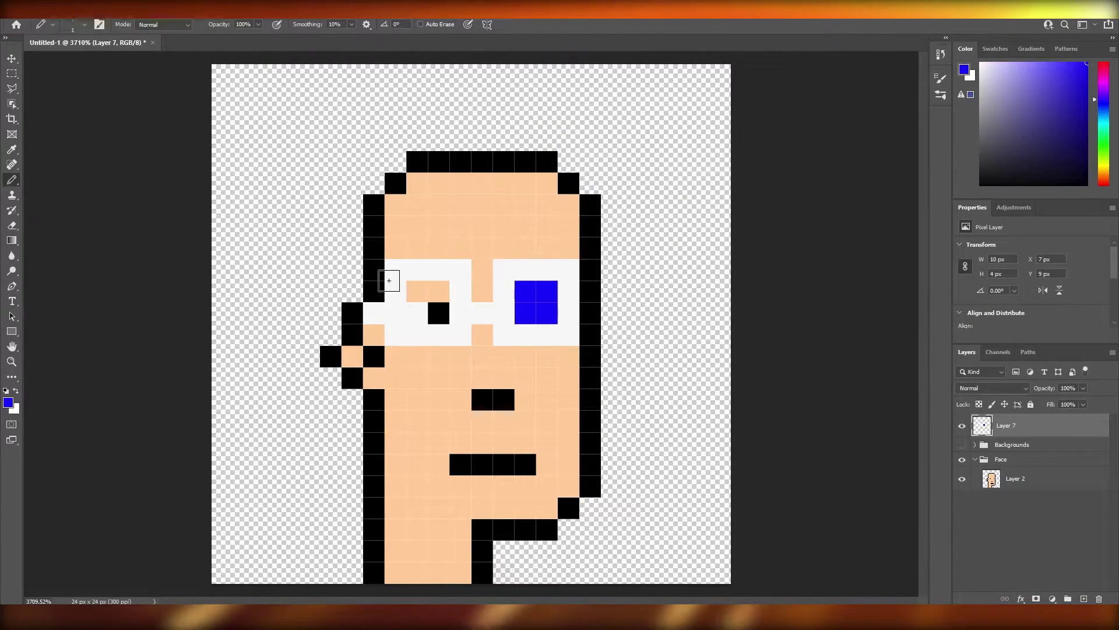
drag(437, 285, 438, 307)
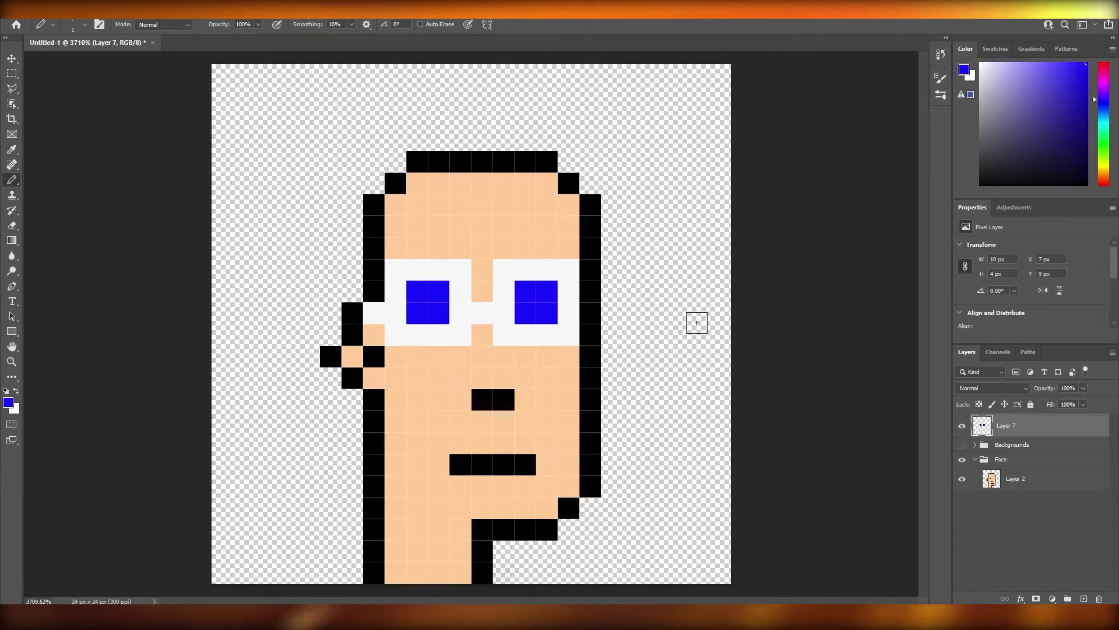
Hide Layer 7 and place a new empty layer above it, outside the Face group
click(962, 426)
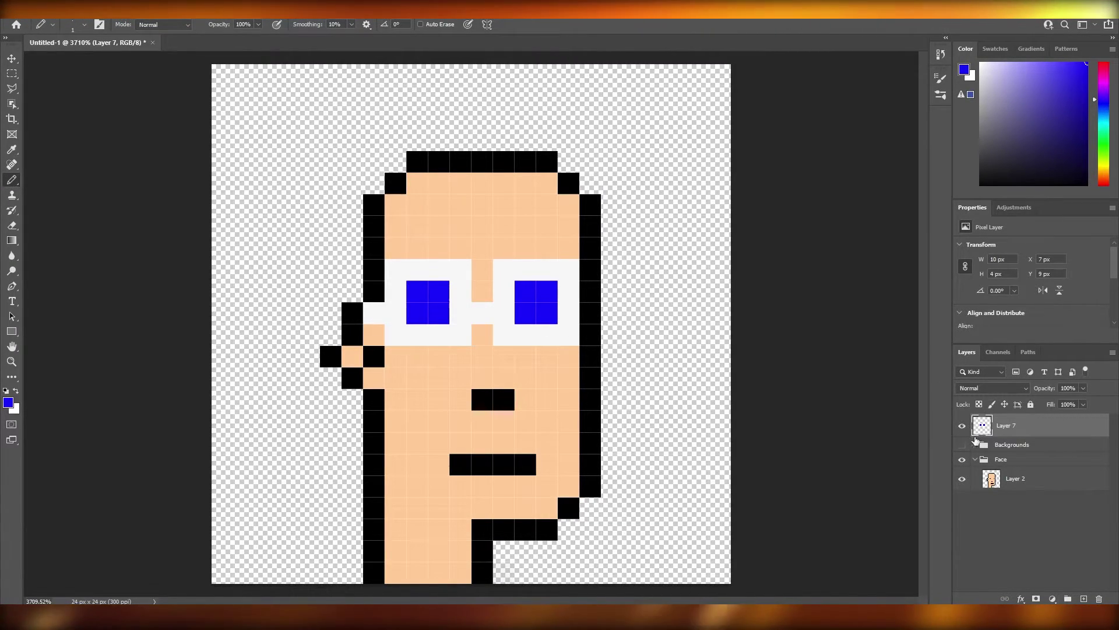
drag(1021, 478, 1021, 416)
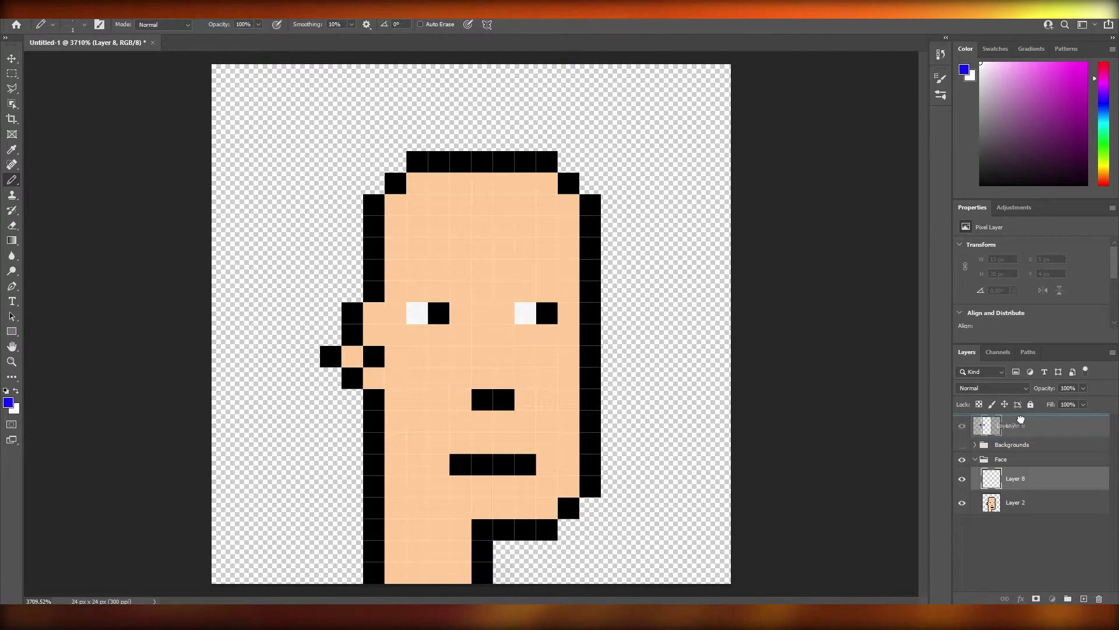
Set the foreground colour to white and draw a white glasses frame across the eyes on Layer 8
drag(575, 319, 570, 269)
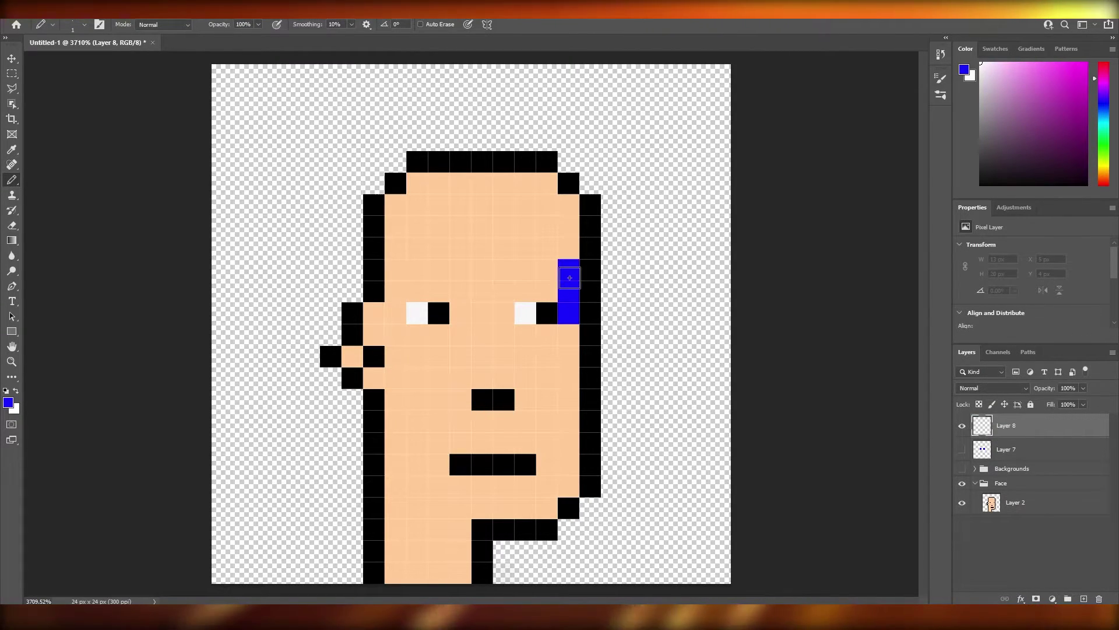
click(968, 81)
click(521, 120)
click(782, 117)
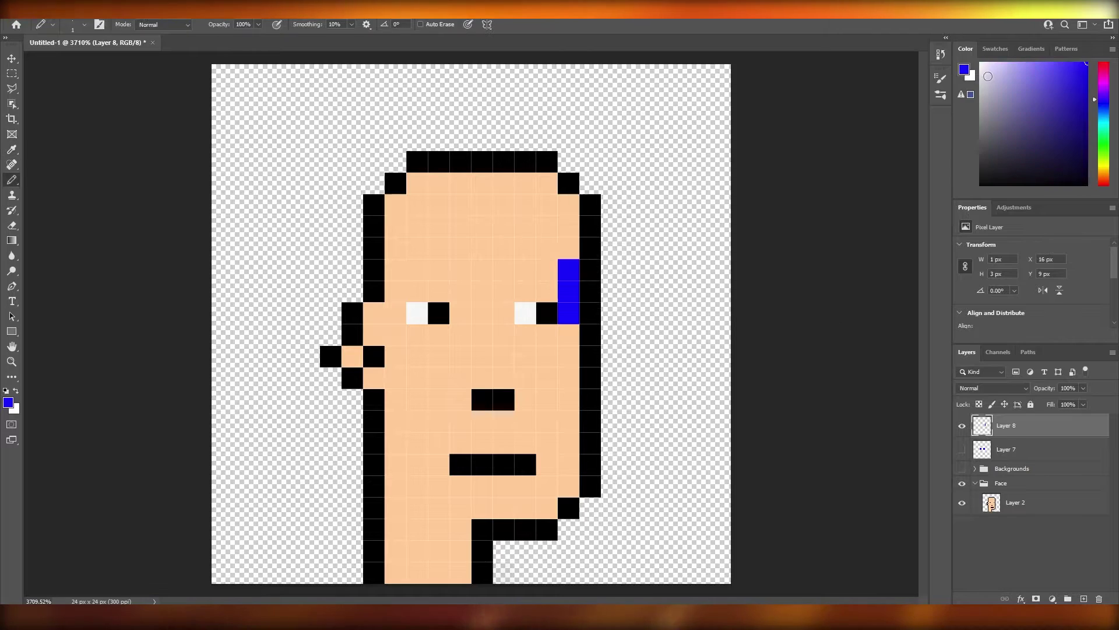
drag(569, 269, 569, 315)
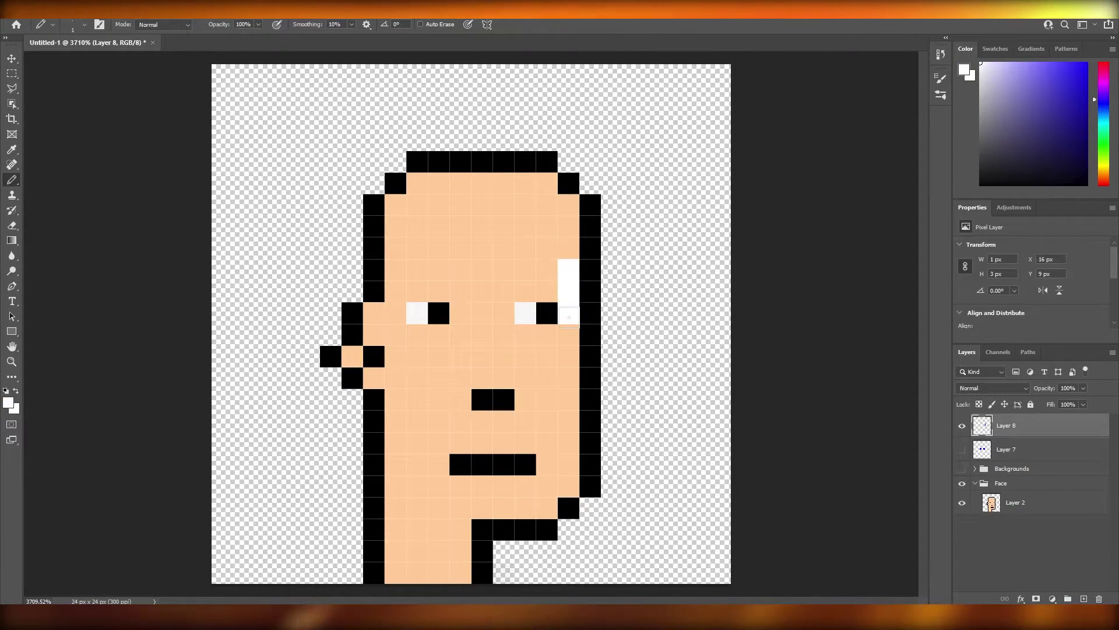
mouse_move(569, 269)
mouse_down()
mouse_move(512, 272)
mouse_move(504, 335)
mouse_move(568, 335)
mouse_up()
mouse_move(461, 266)
mouse_down()
mouse_move(399, 298)
mouse_move(401, 270)
mouse_move(450, 270)
mouse_up()
click(372, 310)
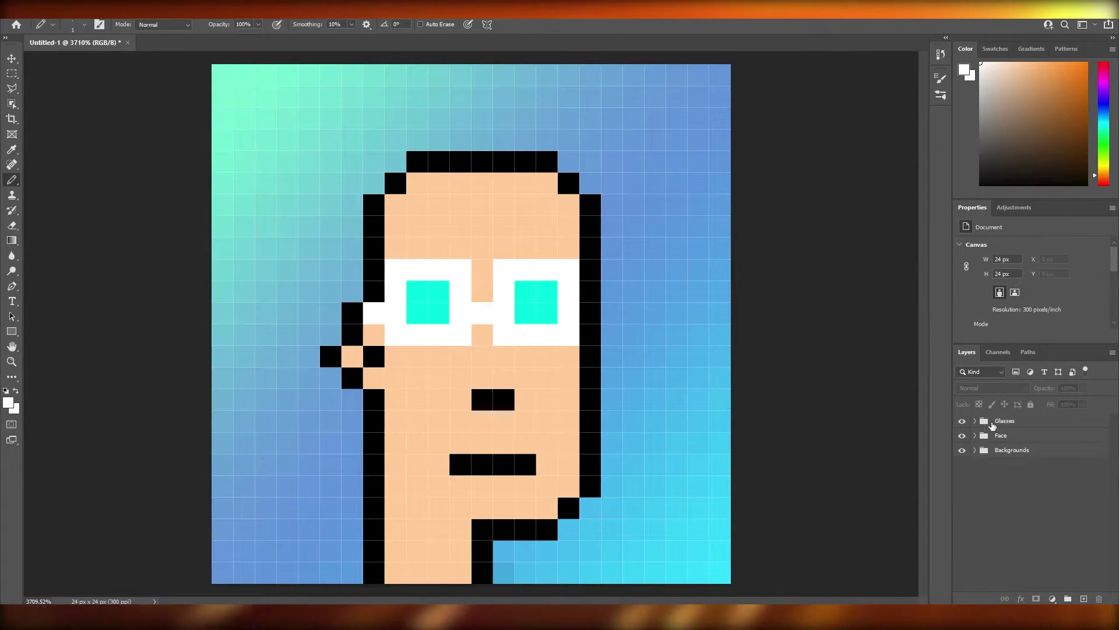
Add a new layer above the Glasses group and paint a white beanie about 11 by 5 px over the head
click(1084, 599)
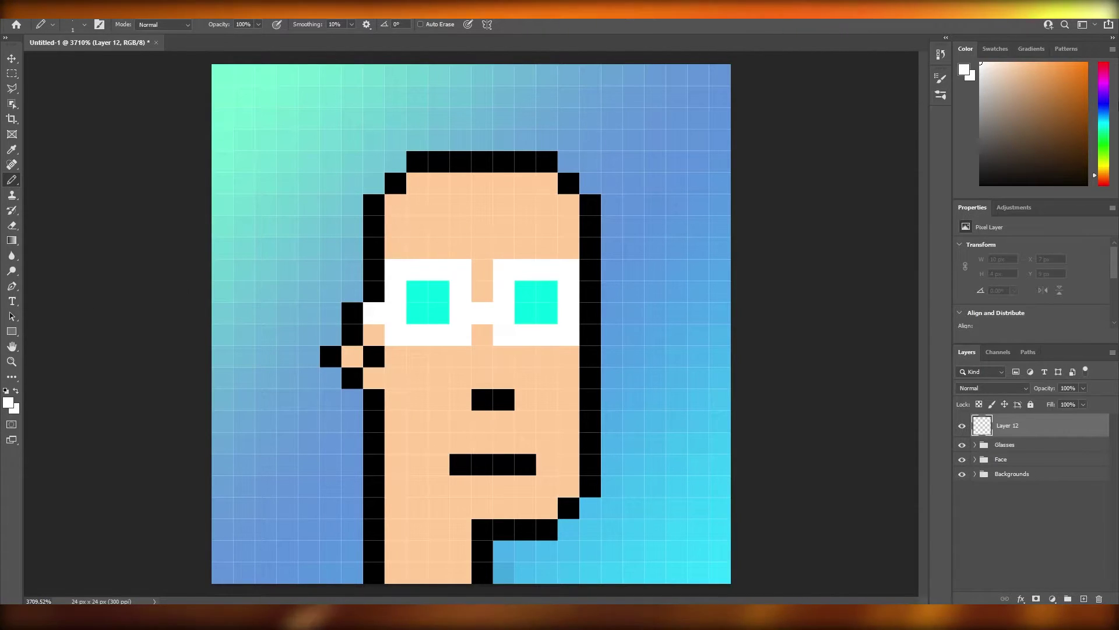
click(1105, 130)
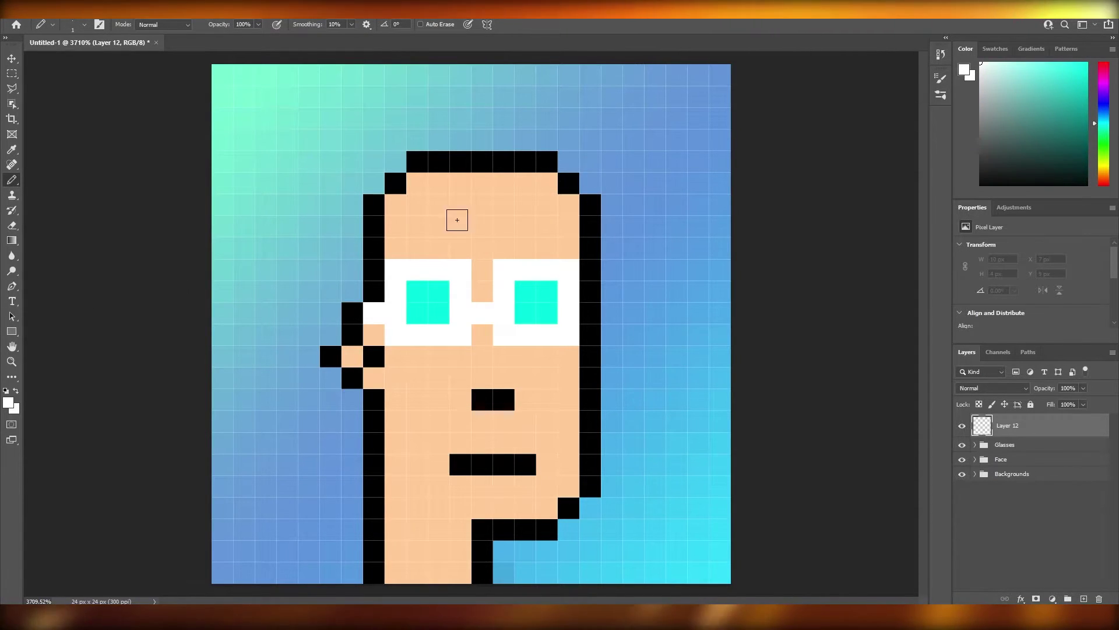
click(372, 228)
drag(373, 229, 580, 238)
key(ctrl+z)
mouse_move(375, 222)
mouse_down()
mouse_move(590, 227)
mouse_move(590, 205)
mouse_move(369, 208)
mouse_move(399, 190)
mouse_move(569, 186)
mouse_move(548, 189)
mouse_move(542, 168)
mouse_move(412, 164)
mouse_move(440, 142)
mouse_move(524, 142)
mouse_up()
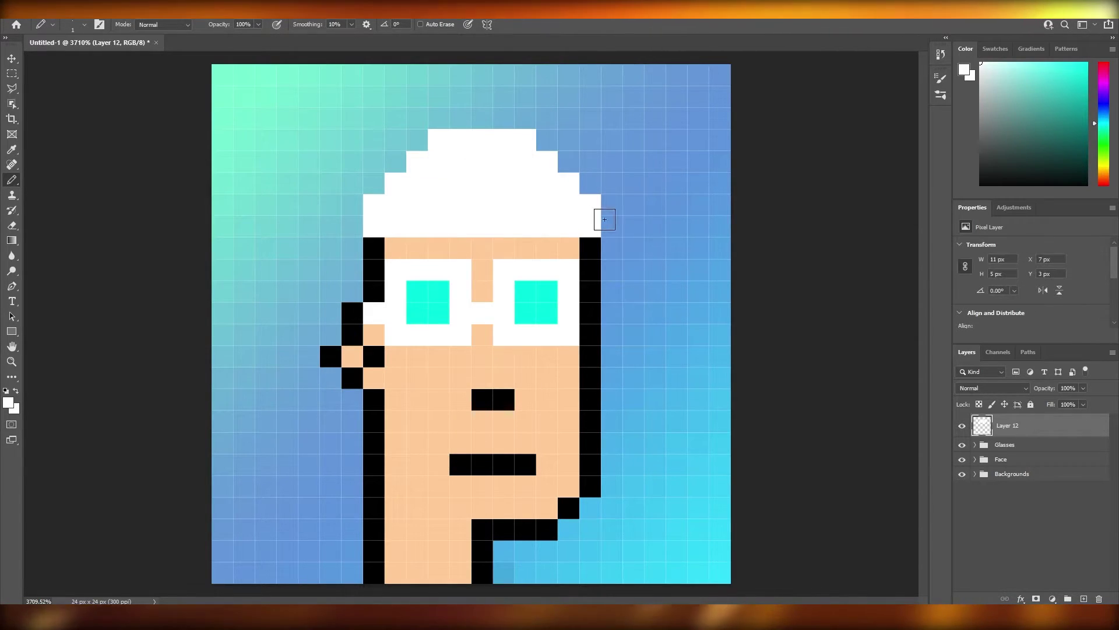
Set the foreground colour to a mid grey and repaint the whole beanie on Layer 12
click(980, 109)
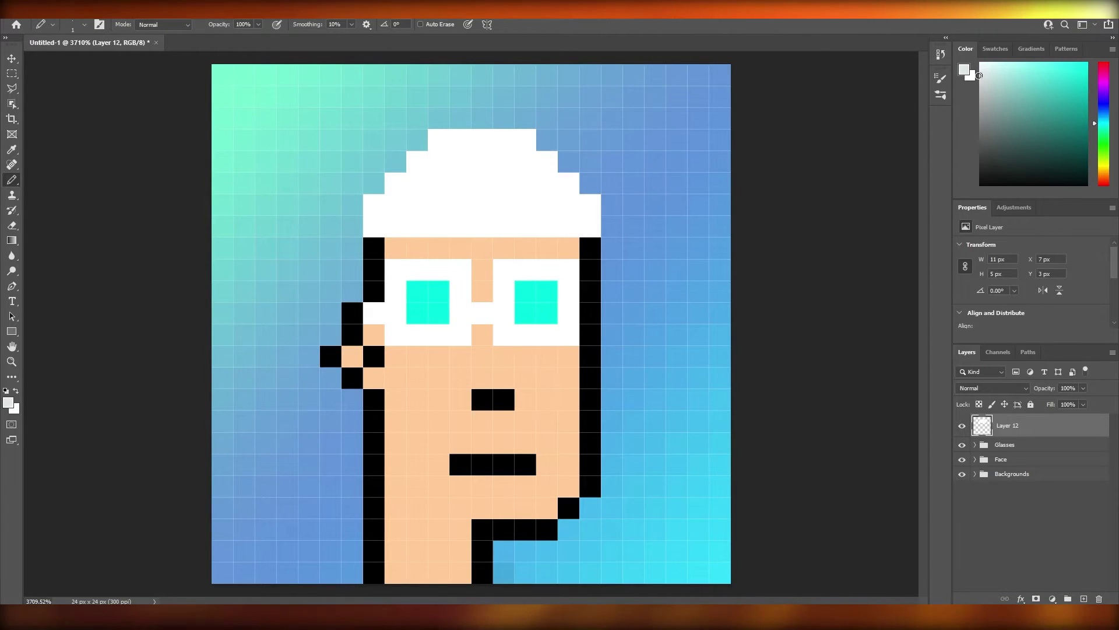
click(587, 232)
mouse_move(588, 232)
mouse_down()
mouse_move(375, 227)
mouse_move(374, 209)
mouse_move(588, 206)
mouse_move(573, 205)
mouse_move(574, 187)
mouse_move(442, 142)
mouse_up()
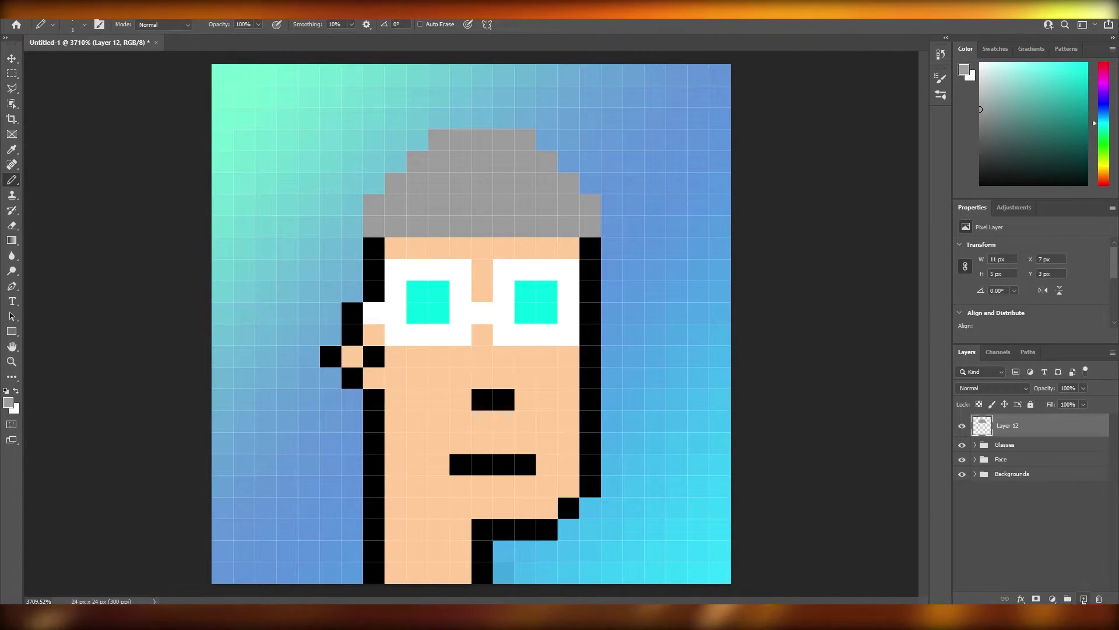
Paint a medium green beanie on a new layer, covering the grey beanie exactly, and add another layer above it
click(1084, 598)
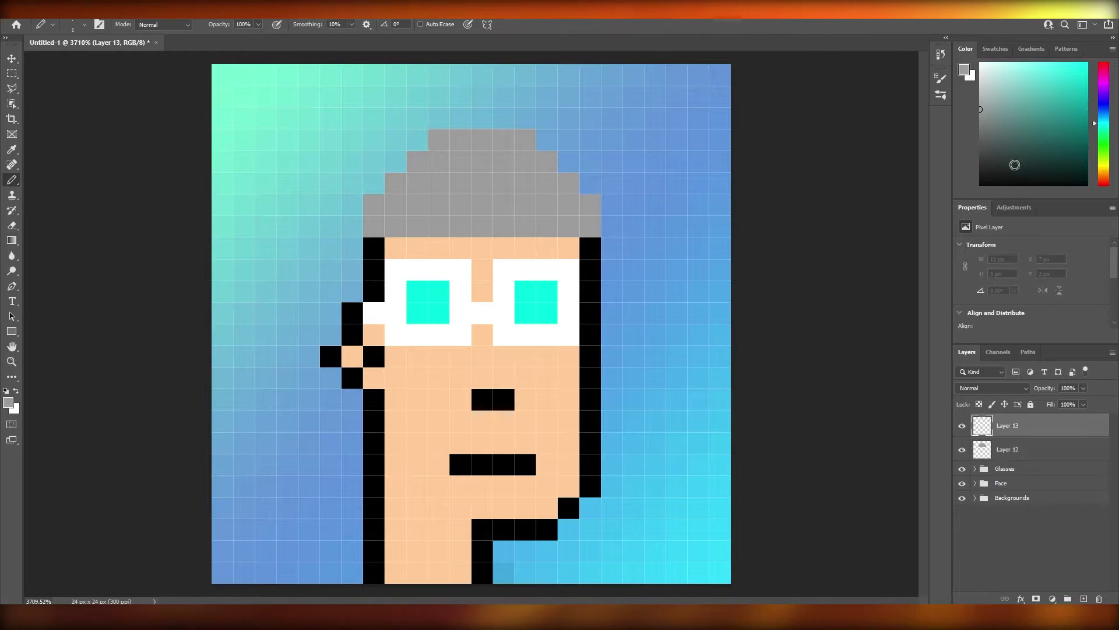
click(1087, 62)
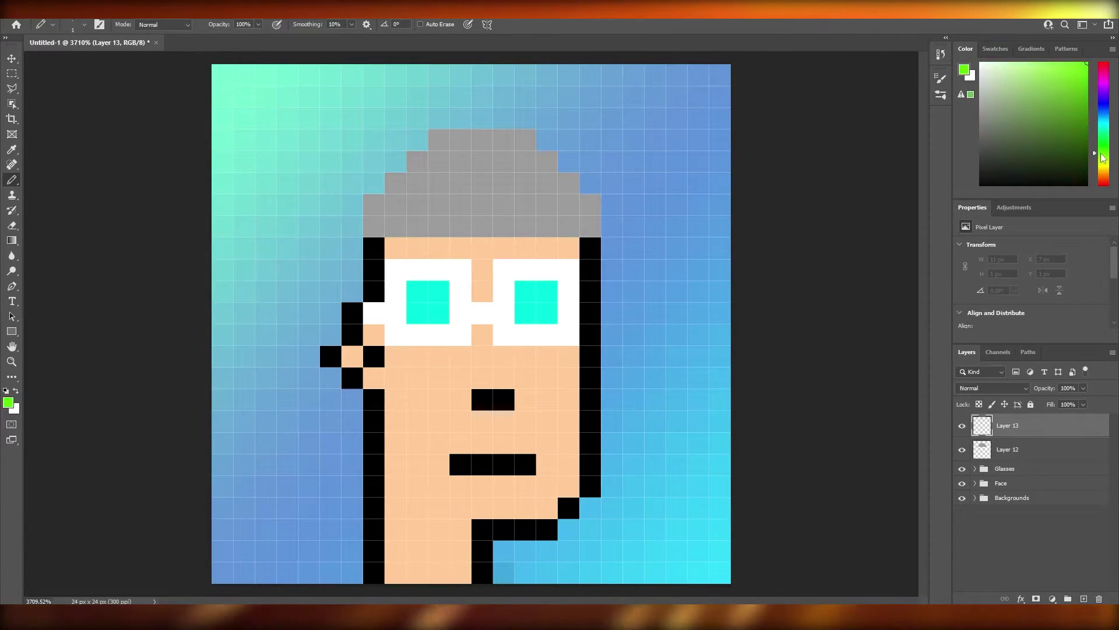
click(1104, 144)
drag(1106, 146, 1105, 136)
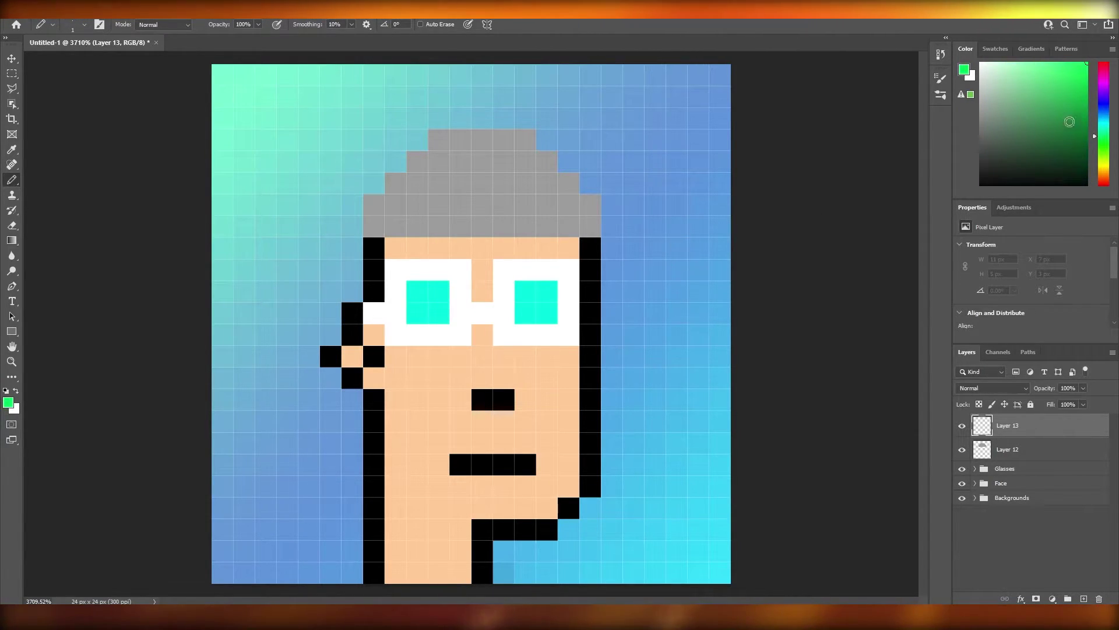
mouse_move(590, 226)
mouse_down()
mouse_move(527, 200)
mouse_move(416, 204)
mouse_up()
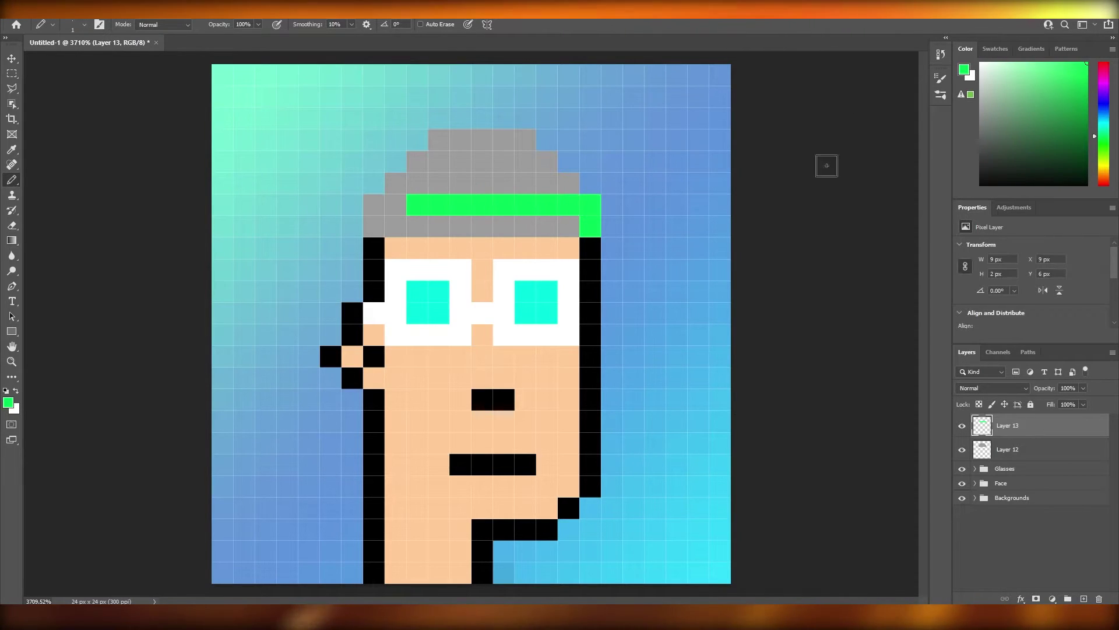
click(1088, 78)
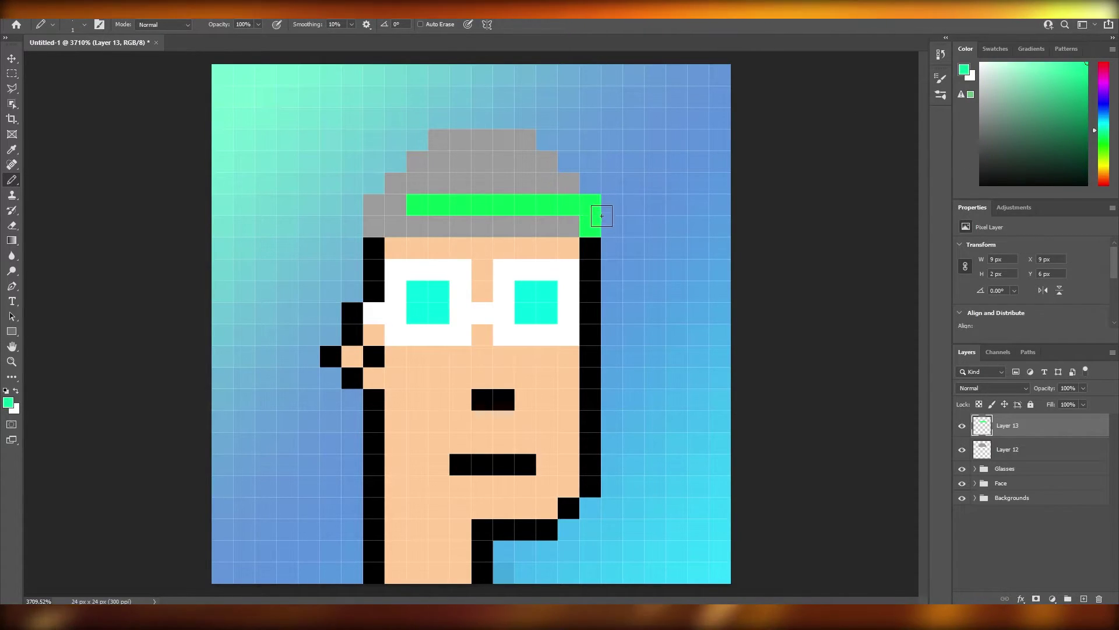
drag(592, 225, 439, 204)
click(1083, 107)
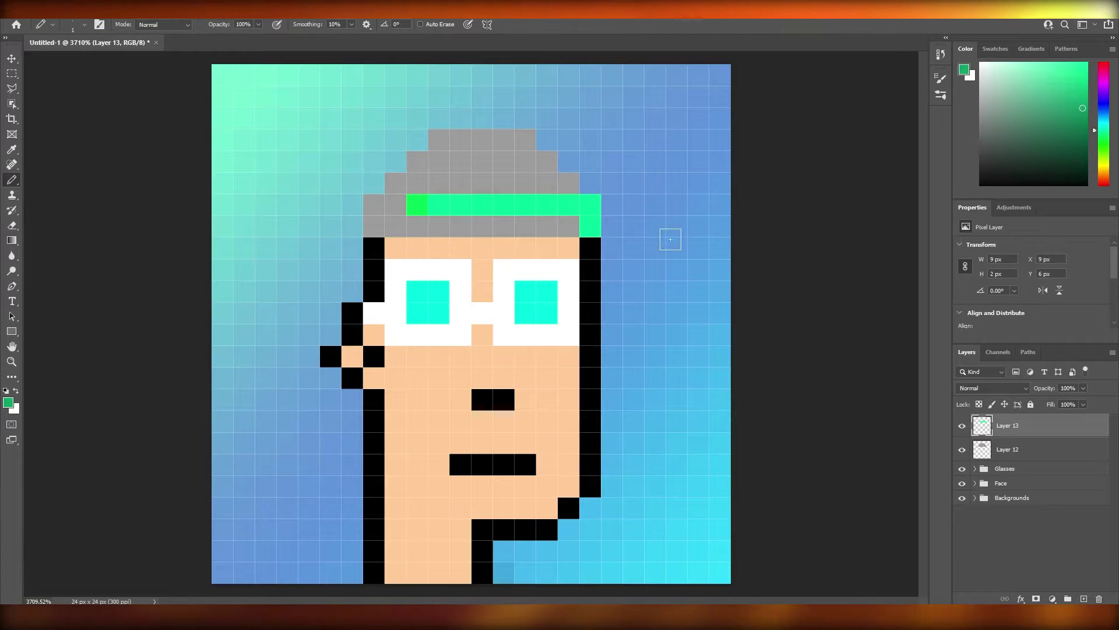
mouse_move(590, 226)
mouse_down()
mouse_move(587, 203)
mouse_move(377, 203)
mouse_move(498, 164)
mouse_move(544, 164)
mouse_move(524, 166)
mouse_move(518, 144)
mouse_move(439, 141)
mouse_up()
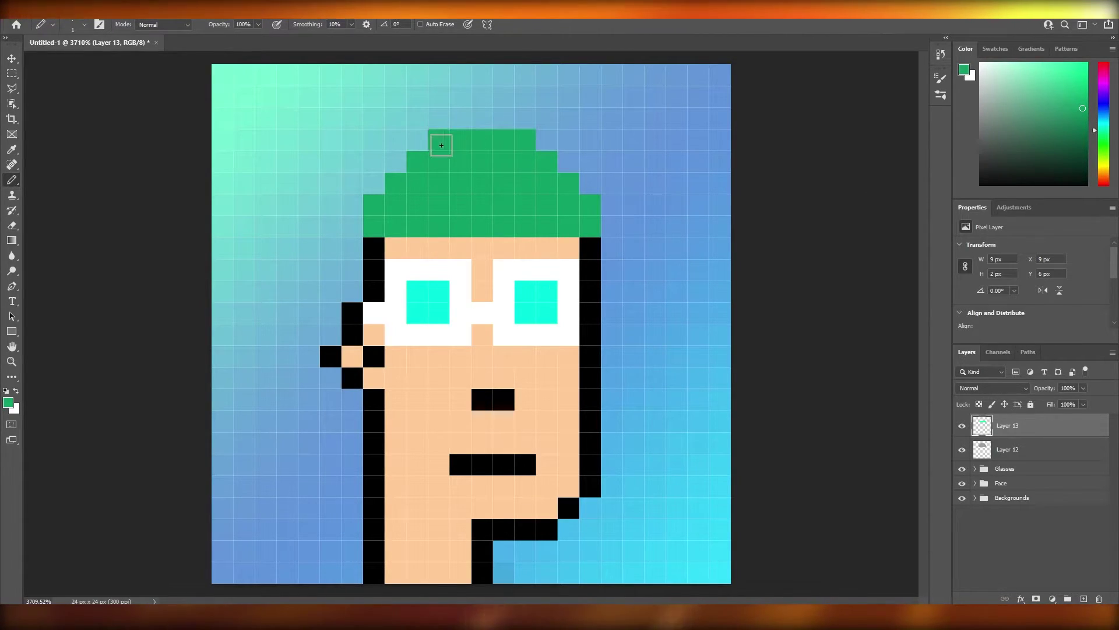
click(1084, 599)
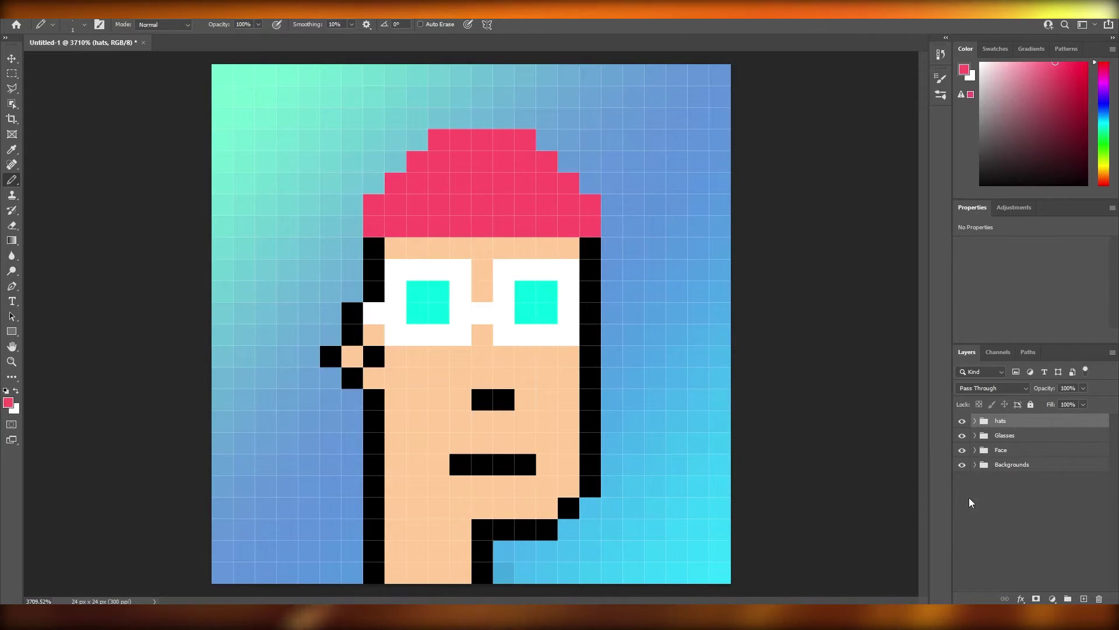
Duplicate the Backgrounds group under the name Backgrounds into a new document named bg
right_click(998, 465)
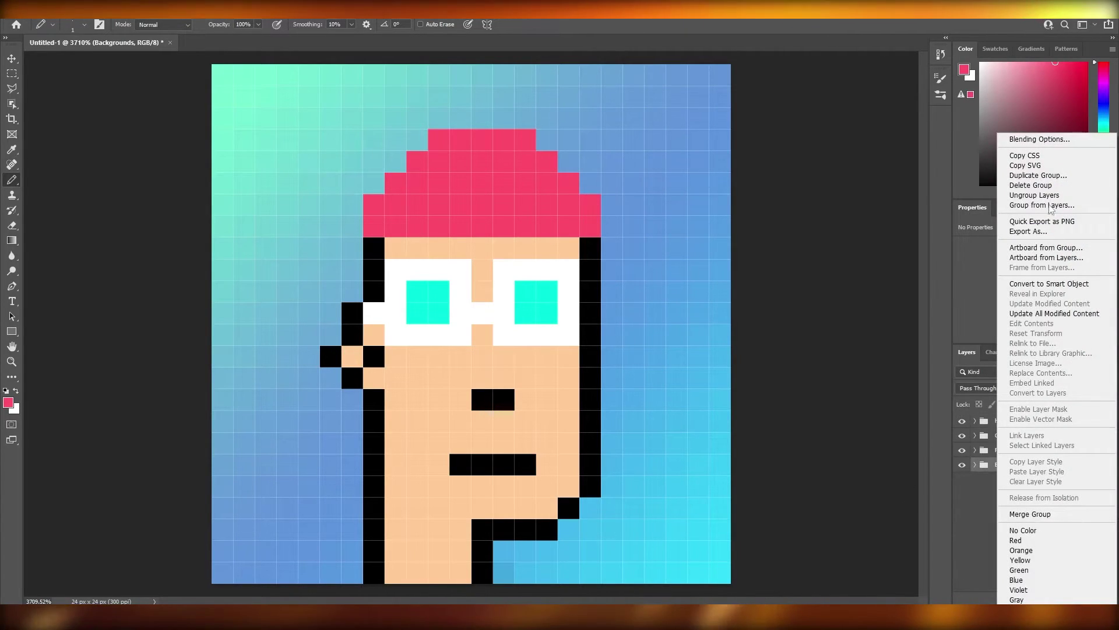
click(1043, 177)
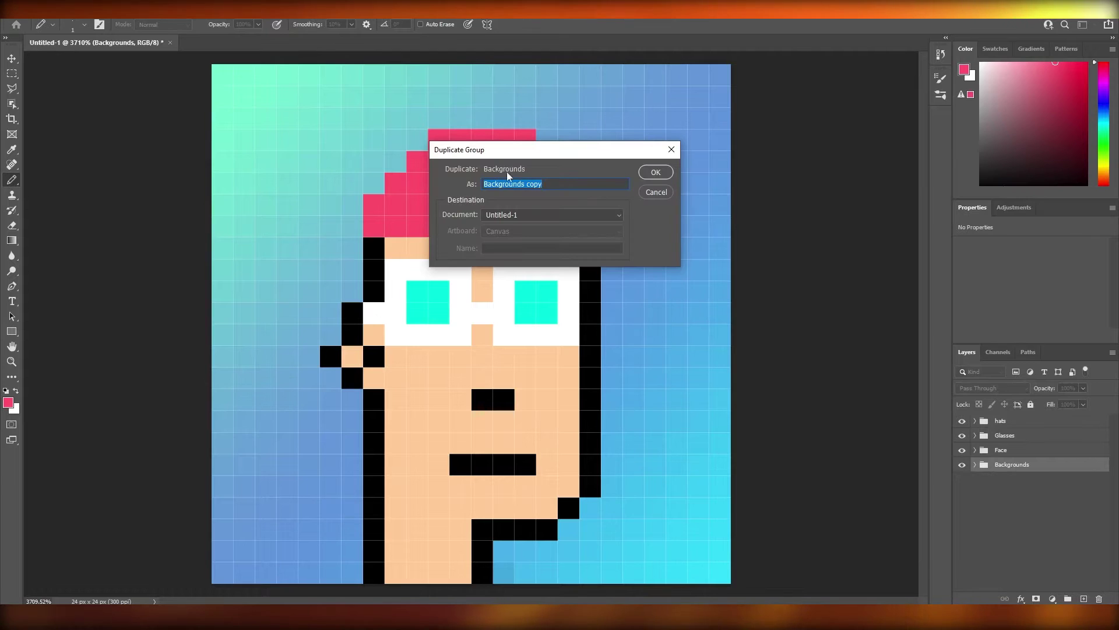
click(549, 214)
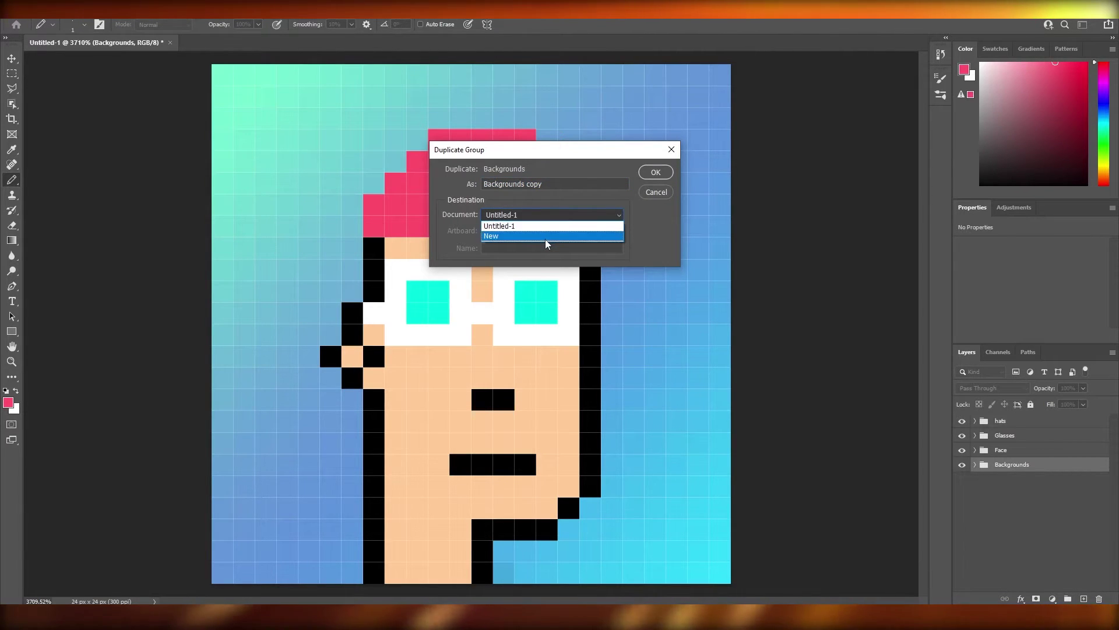
click(545, 237)
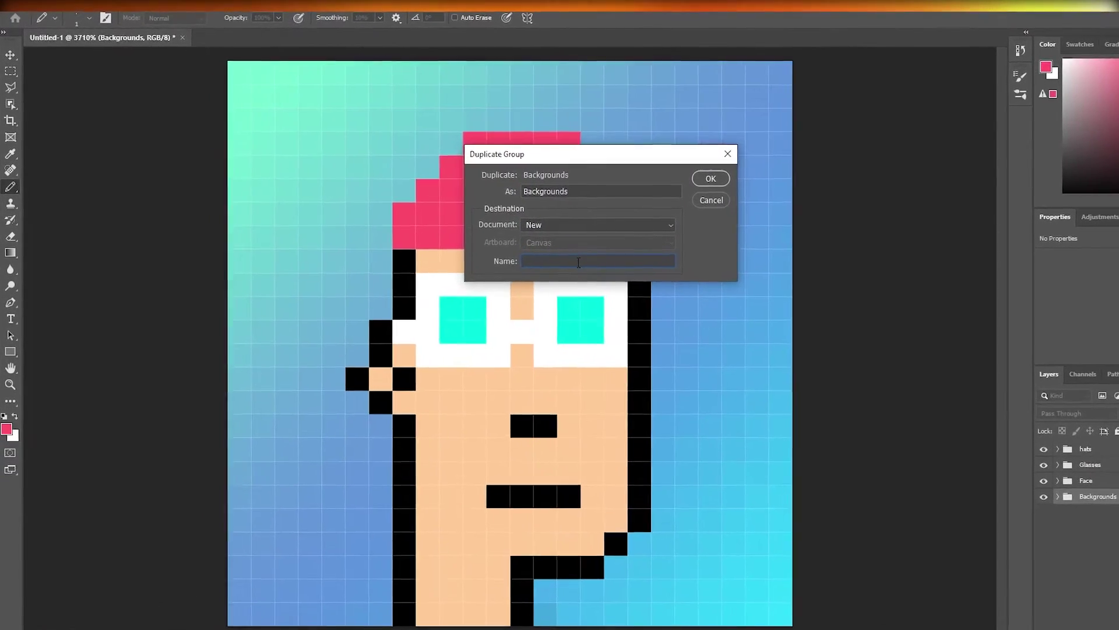
text(bg)
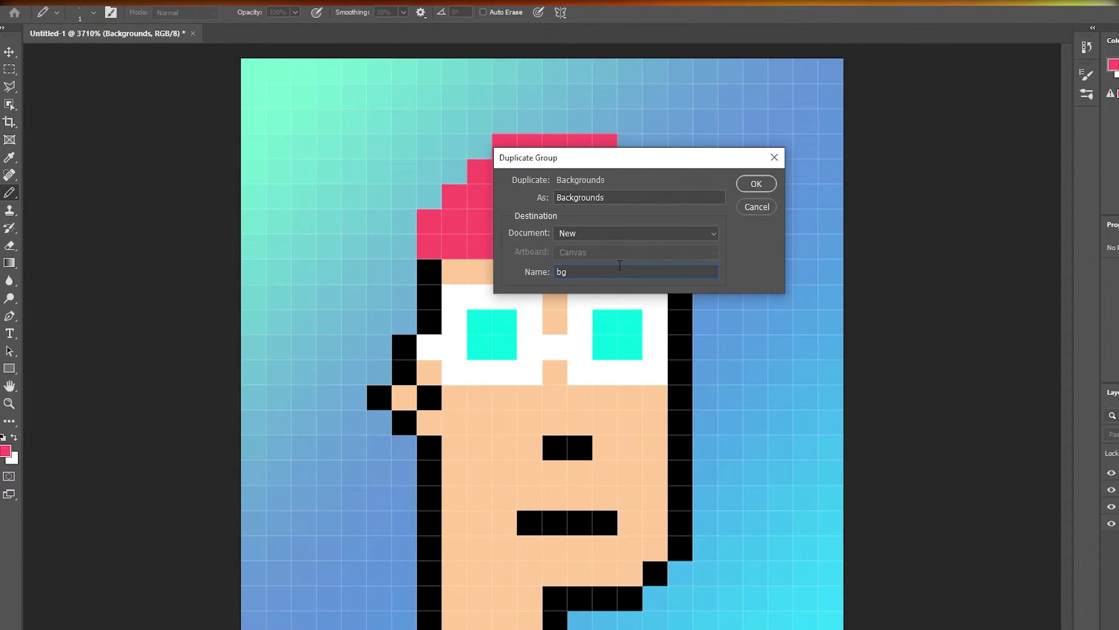
click(747, 185)
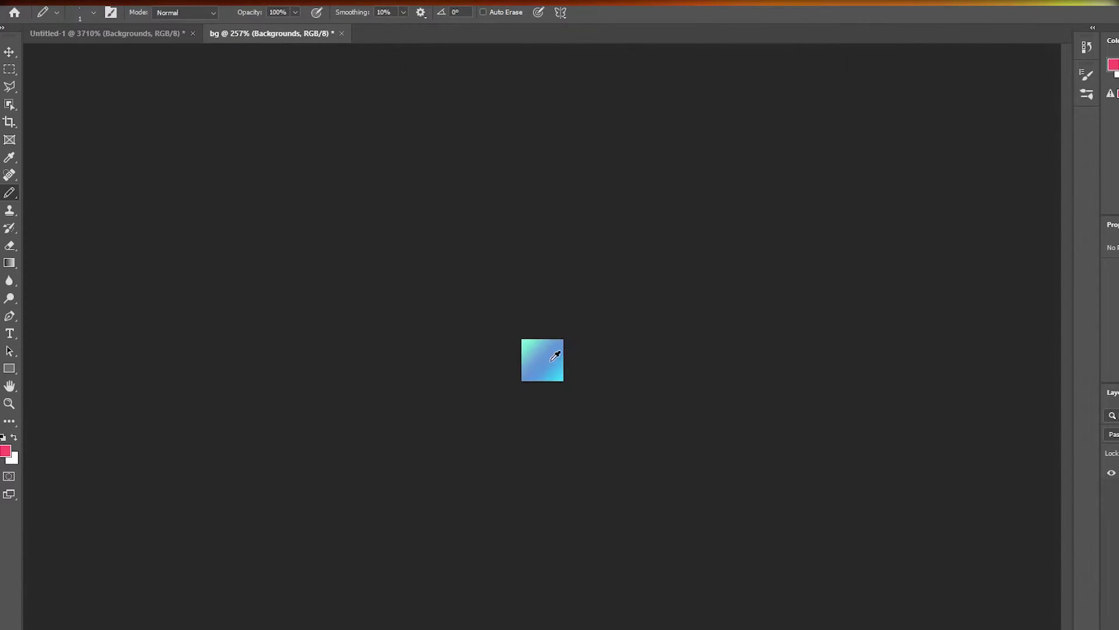
Inspect the gradient in the bg document up close and close that document
scroll(554, 356, up, 4)
scroll(539, 388, up, 6)
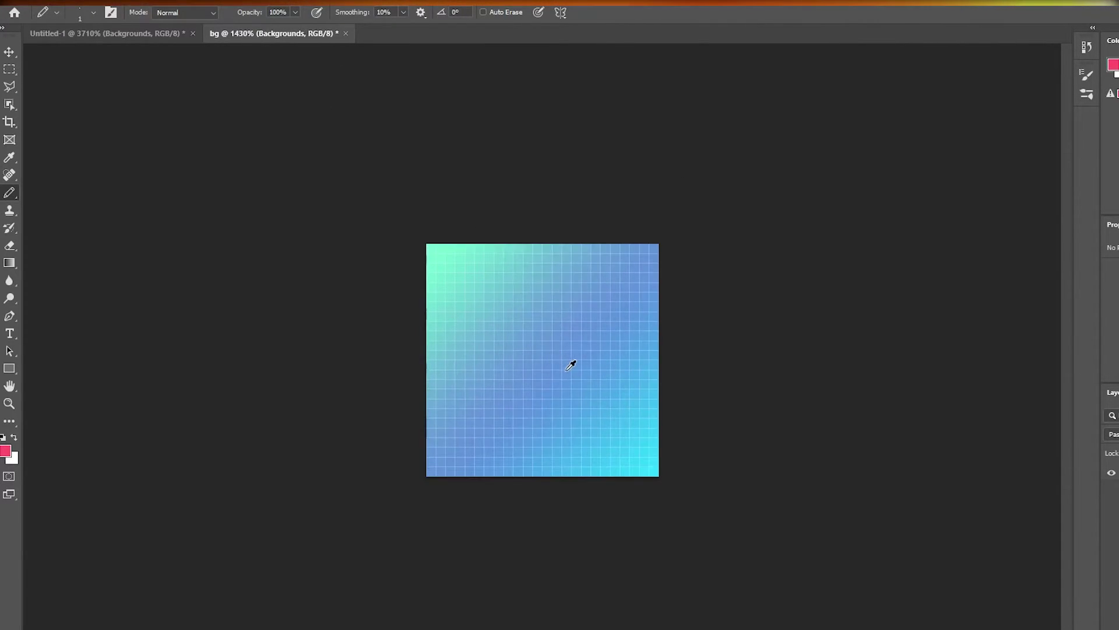
click(346, 34)
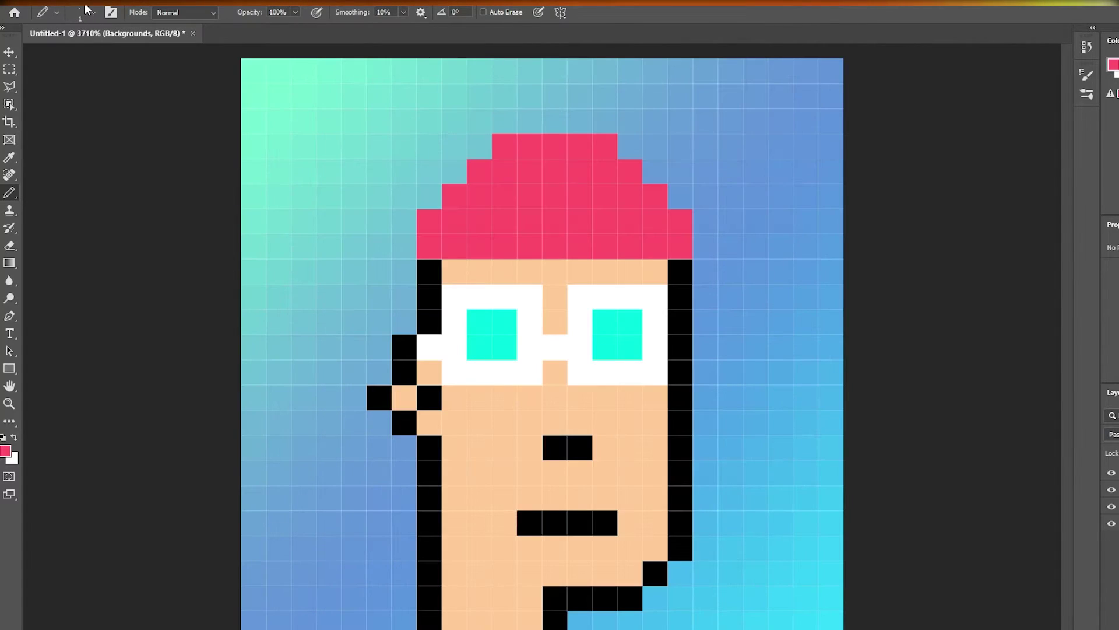
Set the image size to 1000 by 1000 pixels with Nearest Neighbor (hard edges) resampling and preview the whole character
key(alt+i)
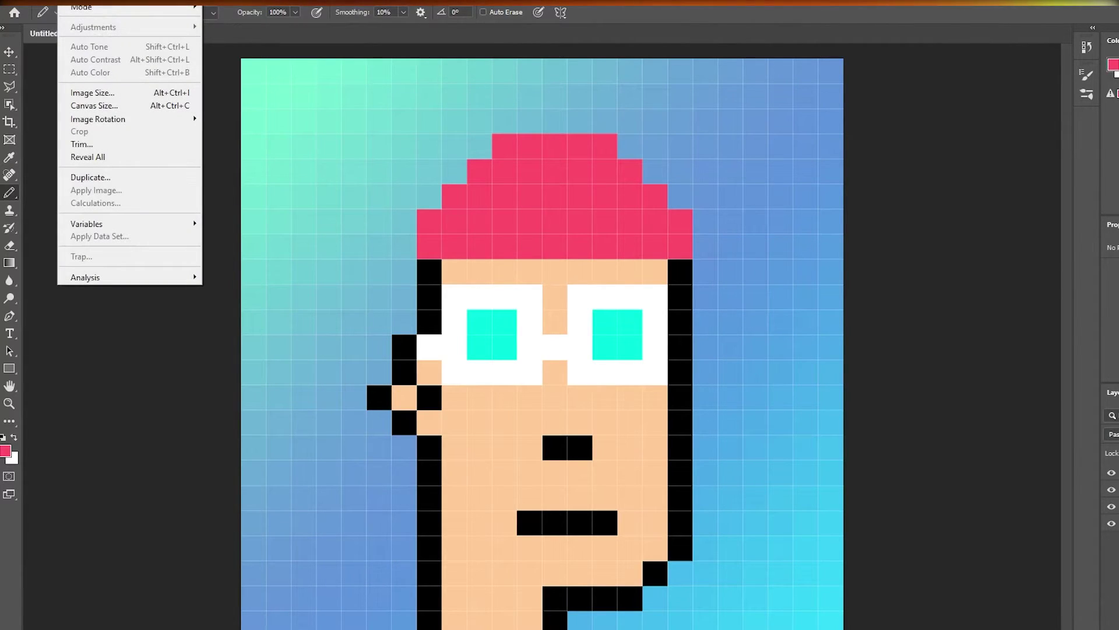
click(106, 94)
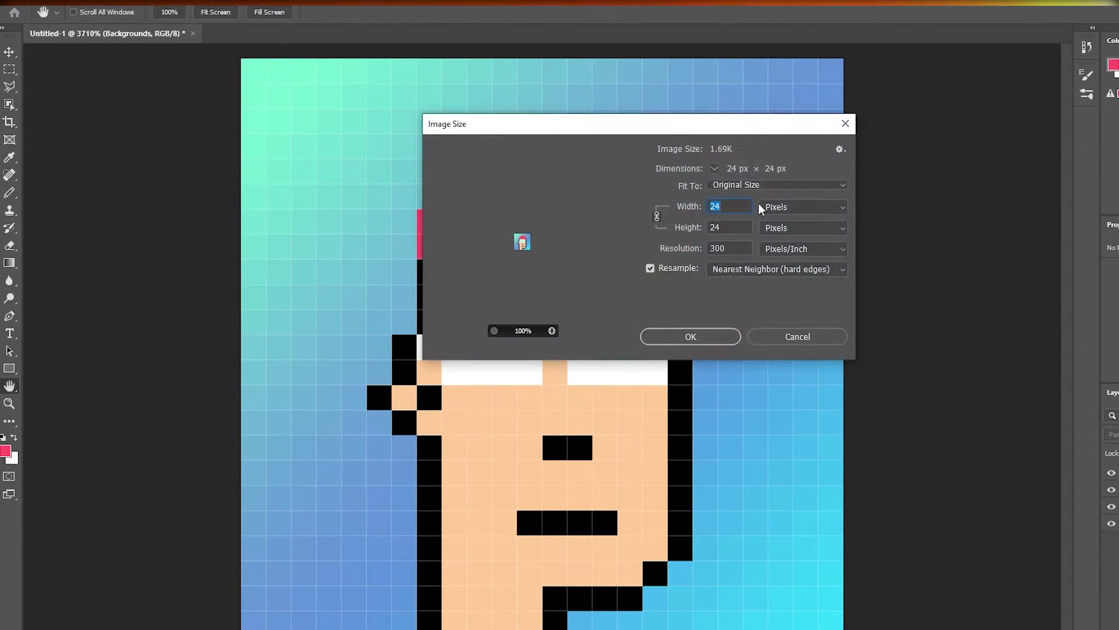
text(1000)
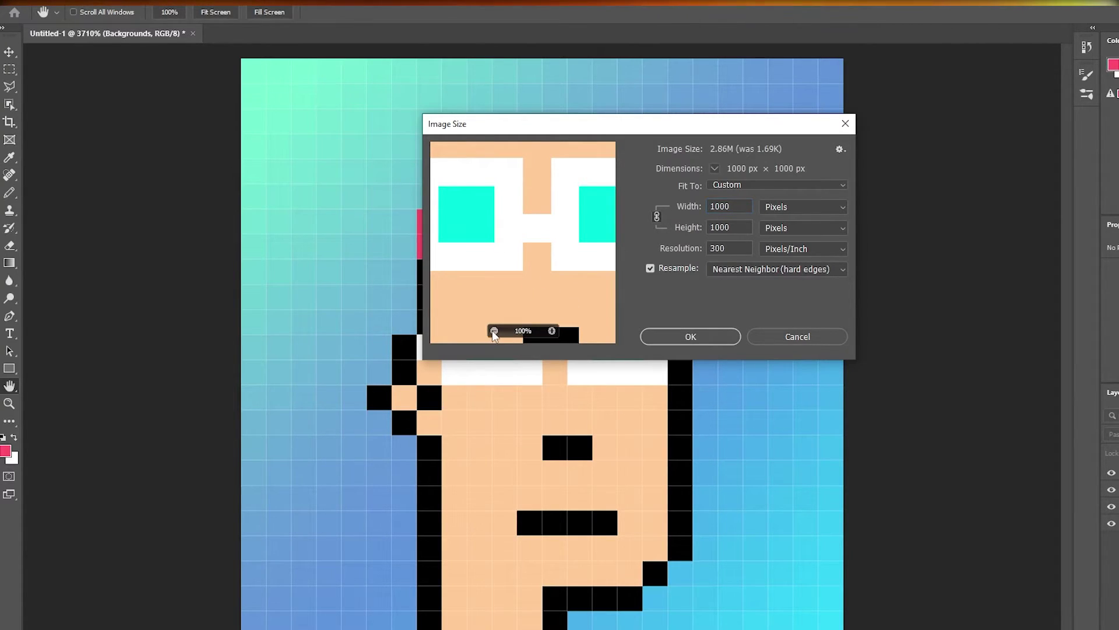
click(494, 331)
click(494, 331)
click(495, 331)
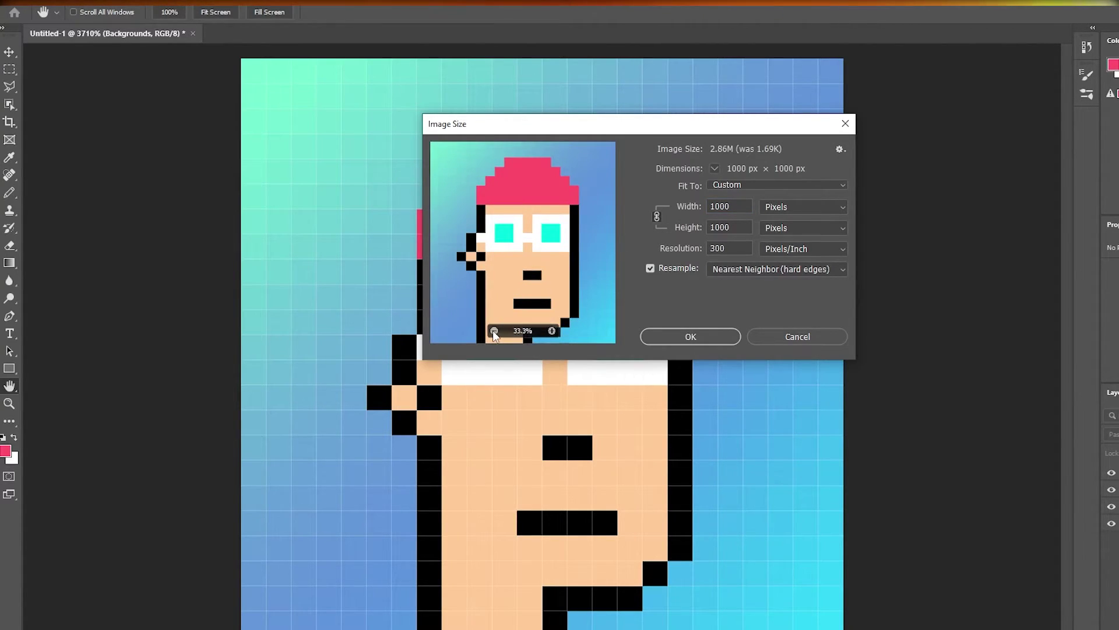
click(765, 268)
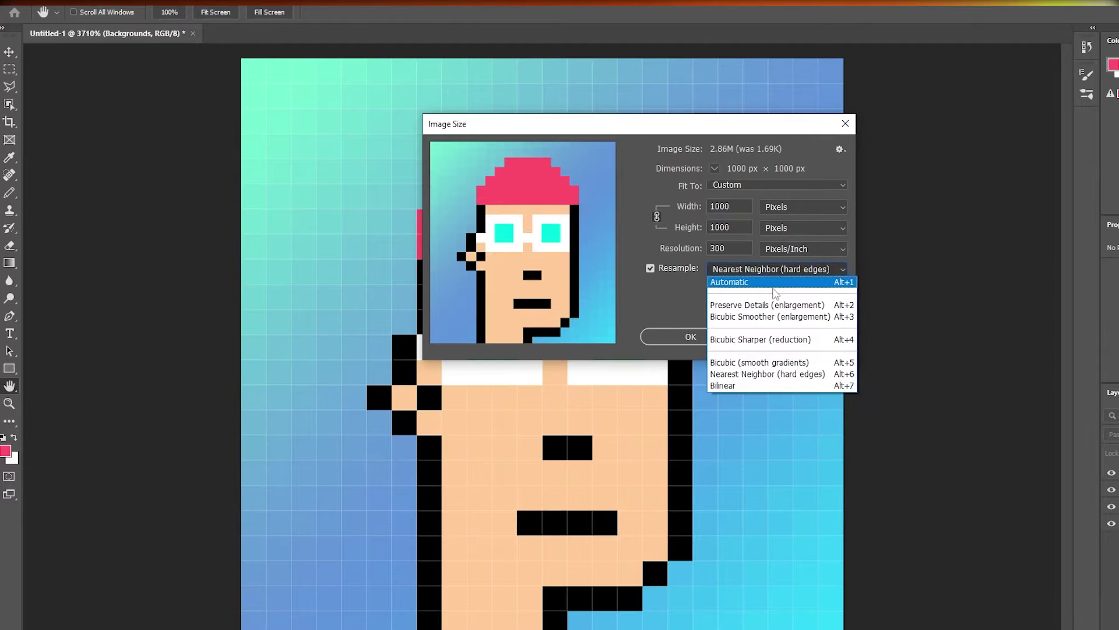
click(770, 377)
Compare Automatic resampling with Nearest Neighbor (hard edges) in the image size preview
click(745, 271)
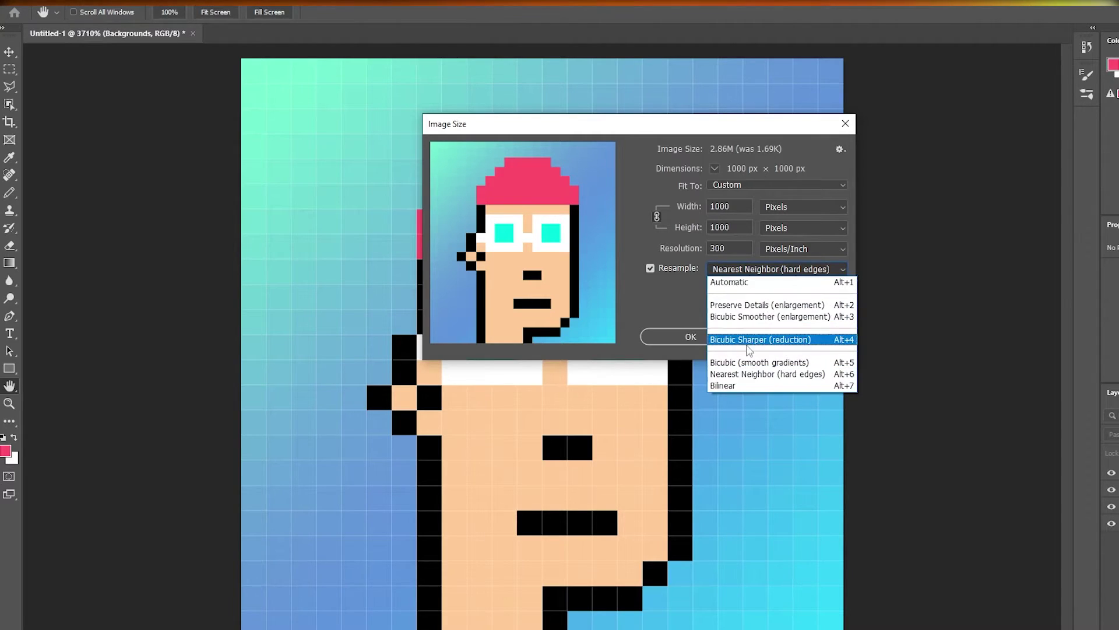
click(747, 282)
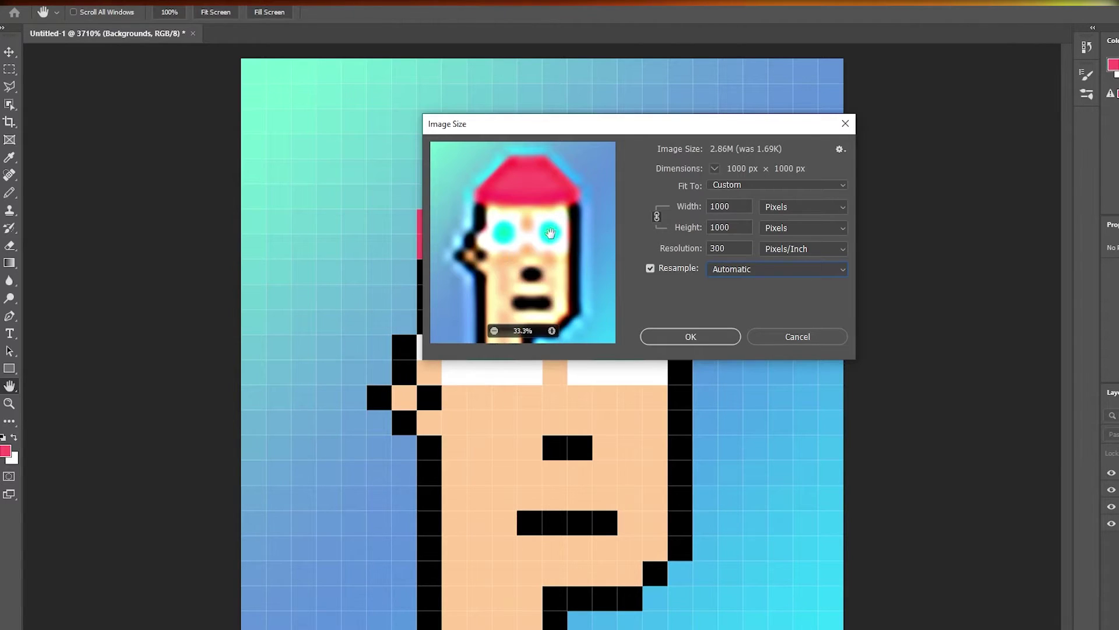
click(769, 270)
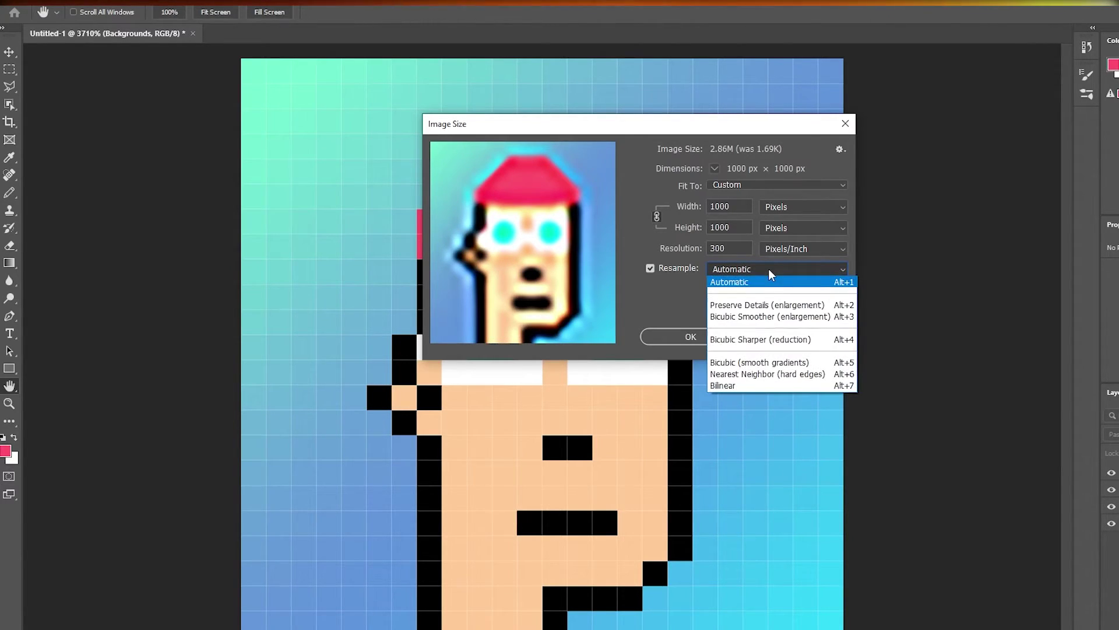
click(771, 372)
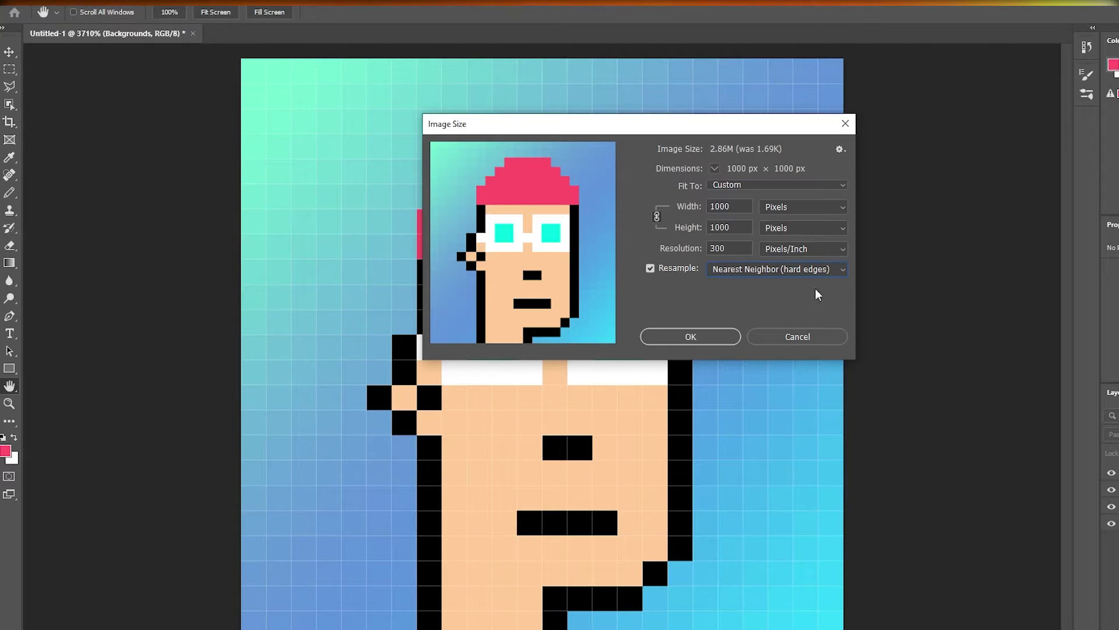
Apply the resize to 1000 by 1000 pixels with Nearest Neighbor resampling and check the whole enlarged character
click(709, 339)
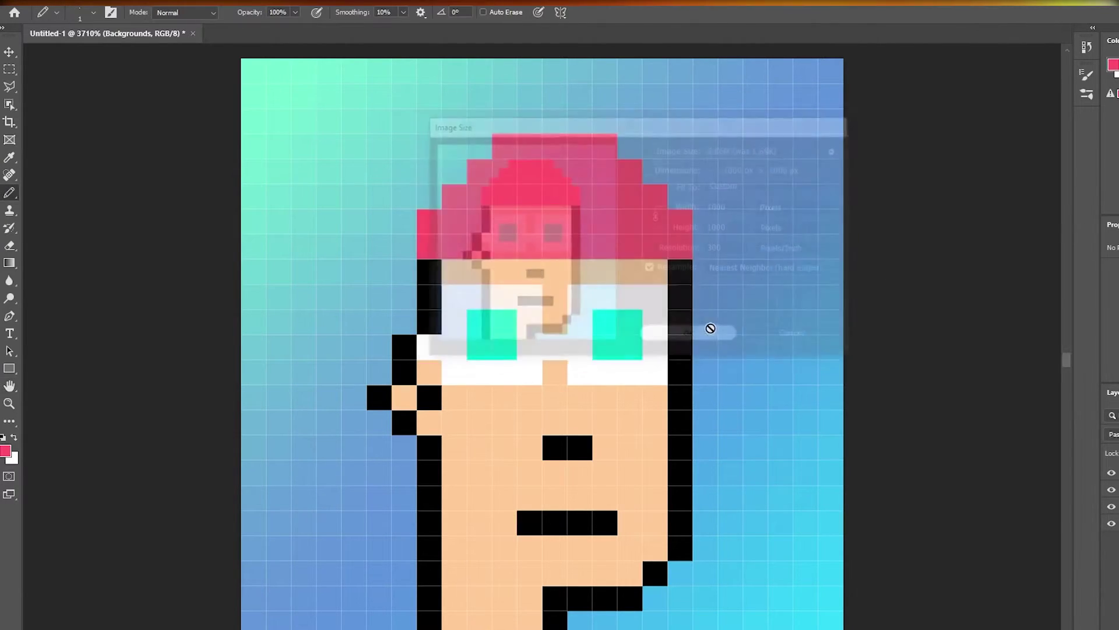
scroll(707, 335, down, 15)
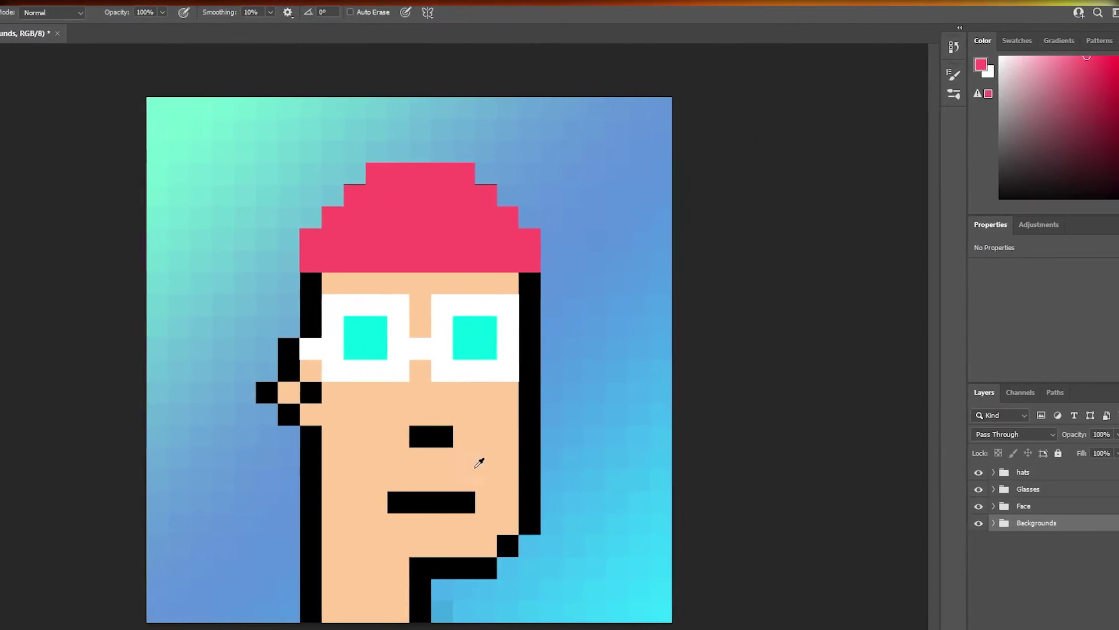
scroll(601, 443, up, 2)
scroll(443, 456, down, 2)
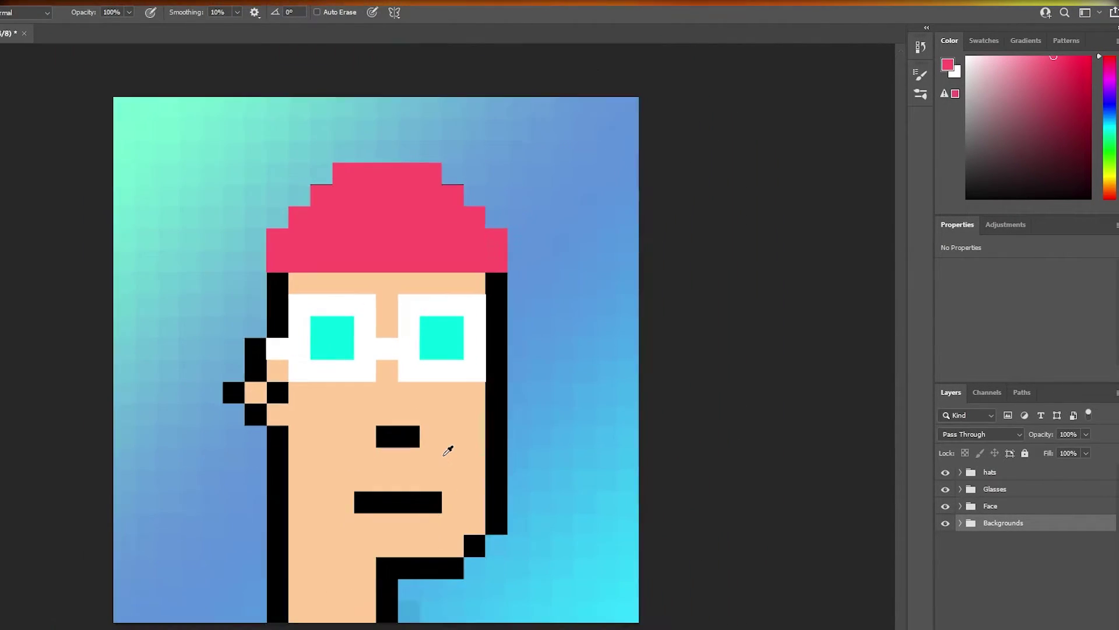
Duplicate the enlarged Backgrounds group under the name Backgrounds into a new document named bg
click(998, 523)
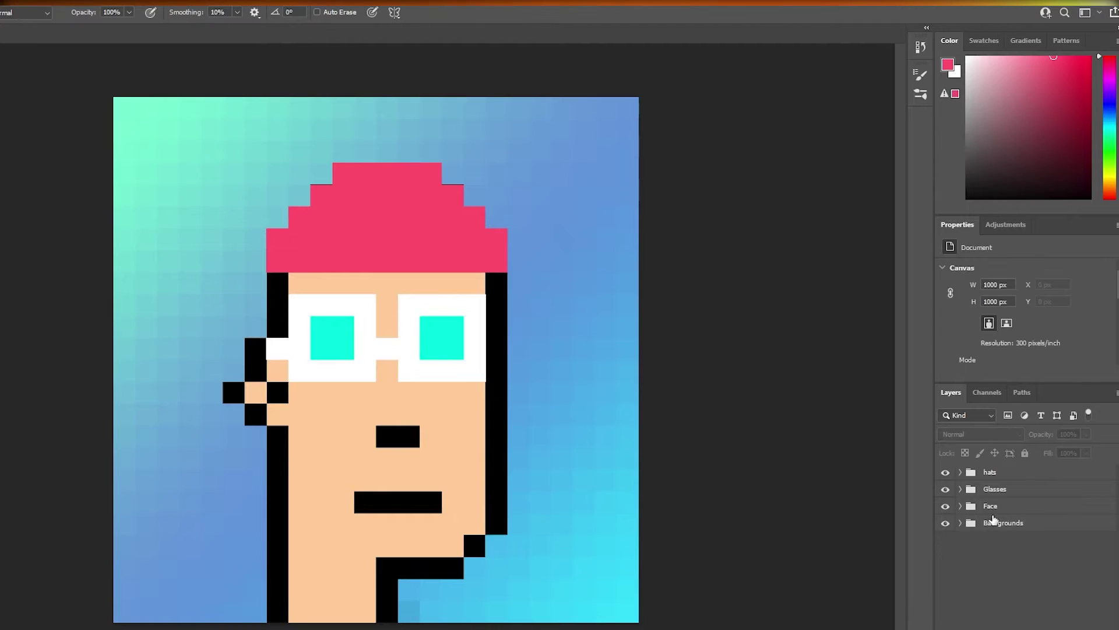
right_click(997, 523)
click(919, 187)
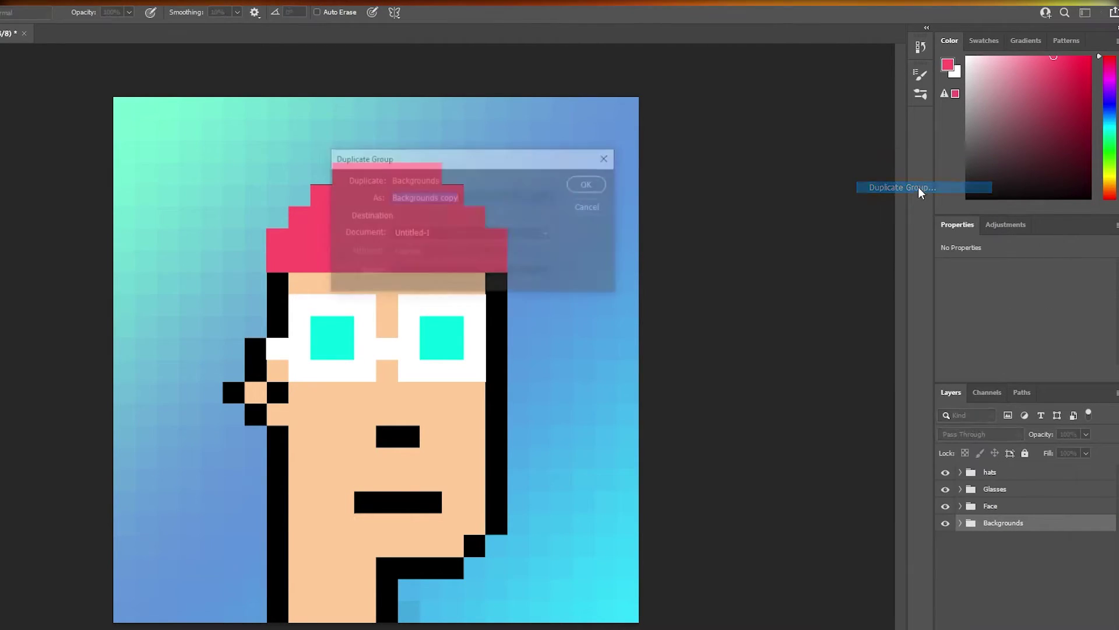
click(432, 268)
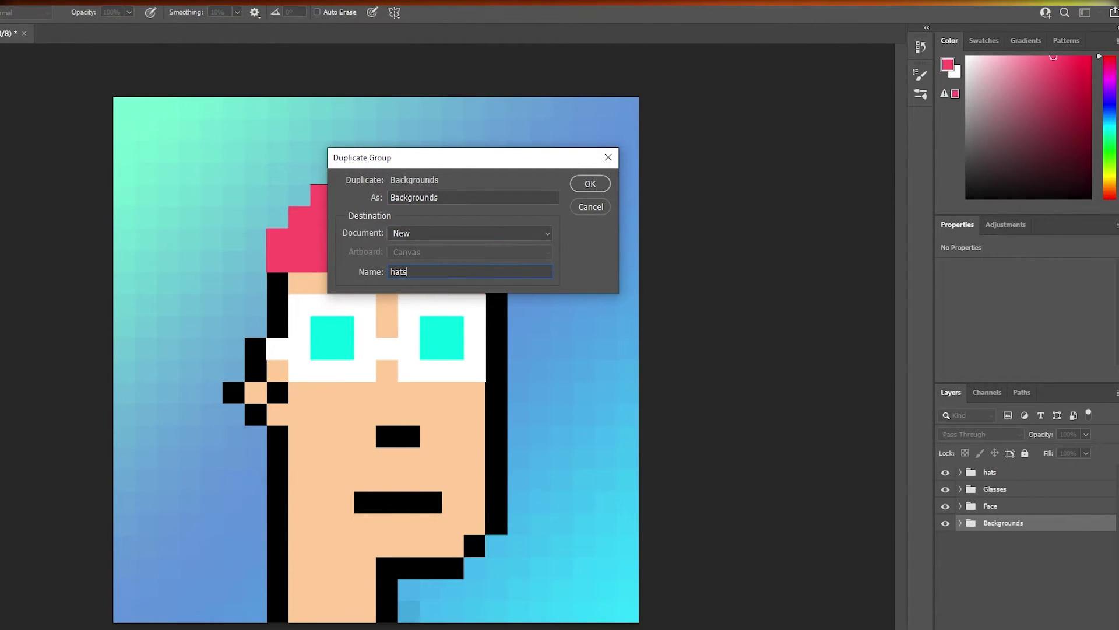
text(bg)
click(591, 185)
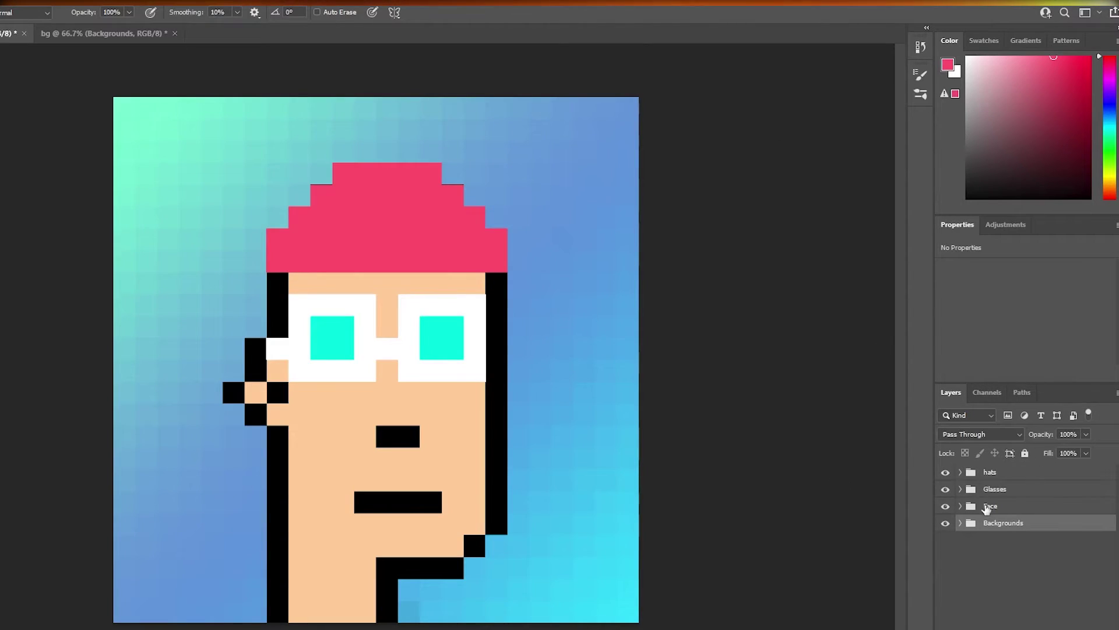
Duplicate the Face group into a new document named face
click(988, 506)
right_click(992, 508)
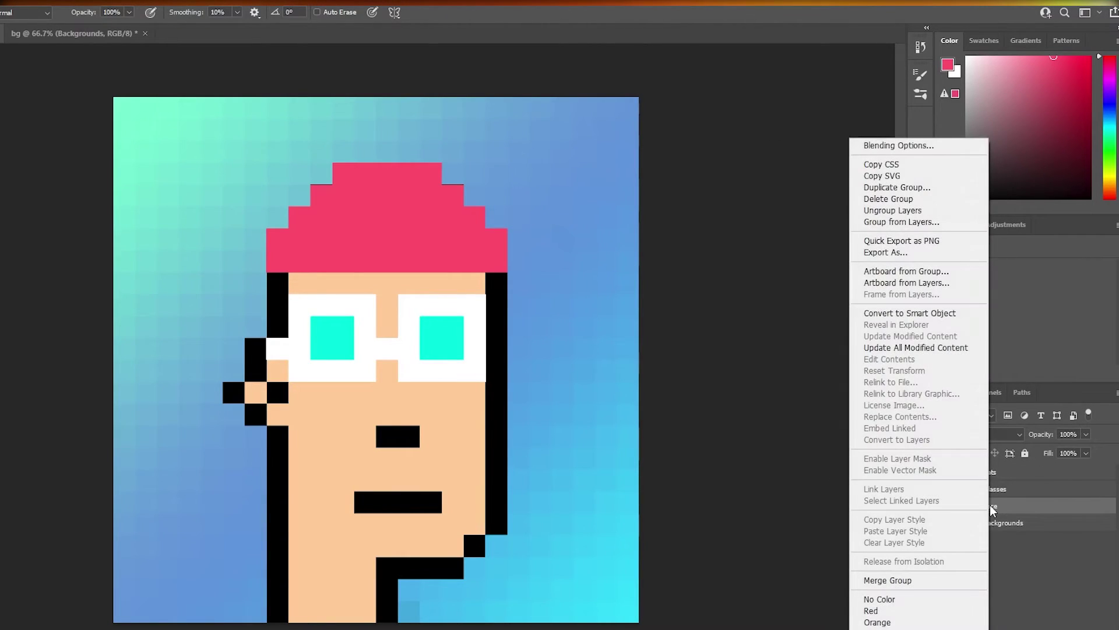
click(898, 187)
click(469, 233)
click(444, 272)
key(Return)
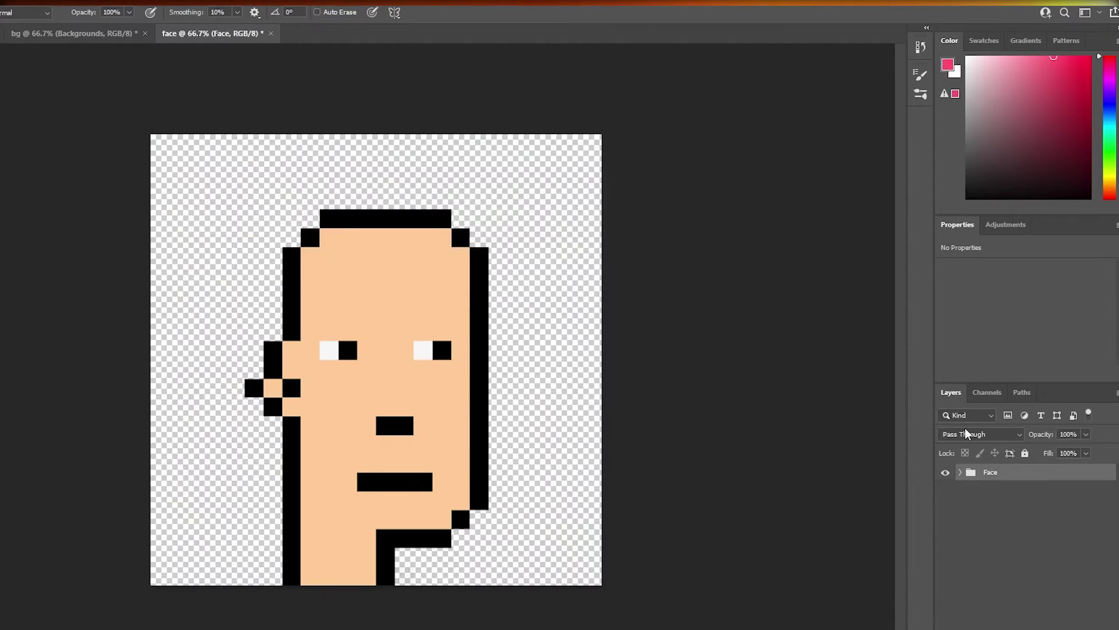
Look through the separate face, bg, glasses and hats documents, ending on hats
key(ctrl+Tab)
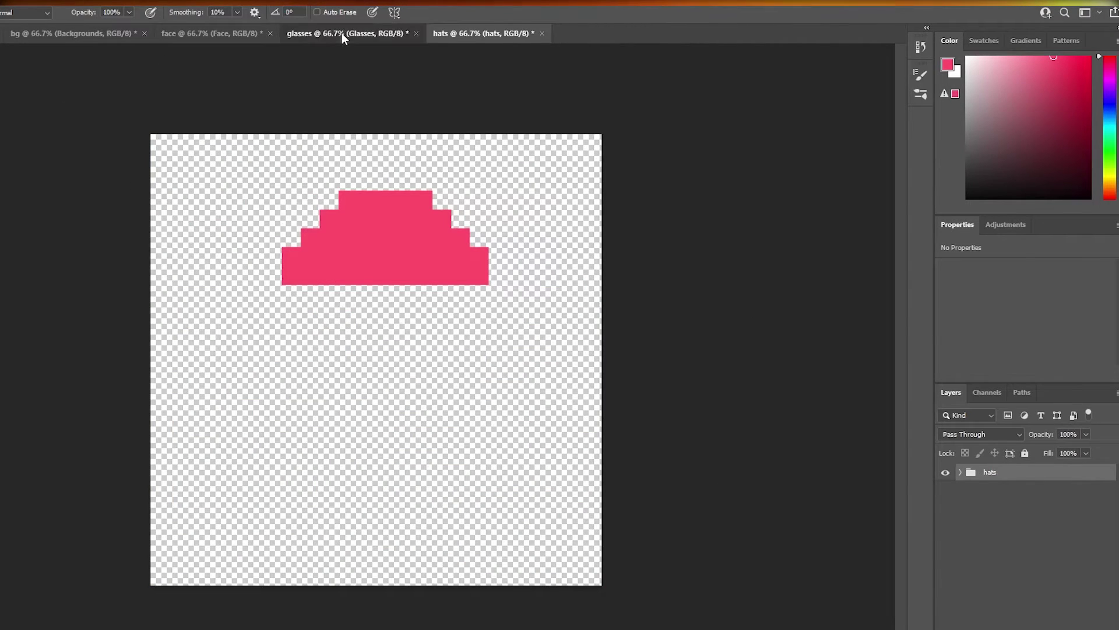
click(212, 35)
click(68, 41)
key(ctrl+shift+Tab)
key(ctrl+shift+Tab)
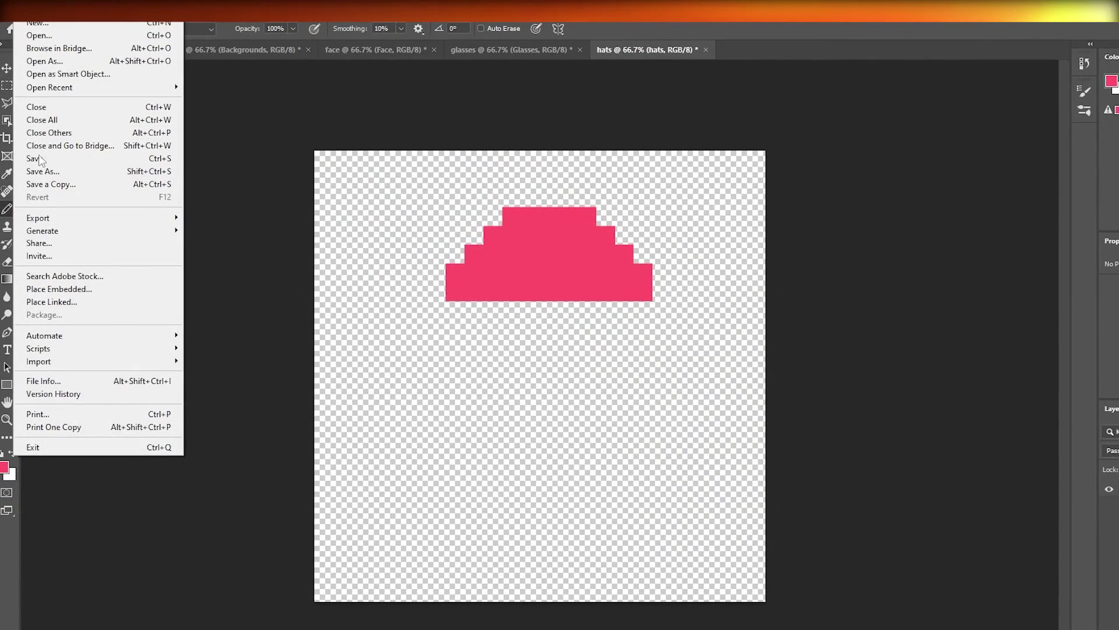
Start exporting the hats document's layers to files, with the hats folder in Downloads > Compressed > Crypto punks as the destination
mouse_move(103, 217)
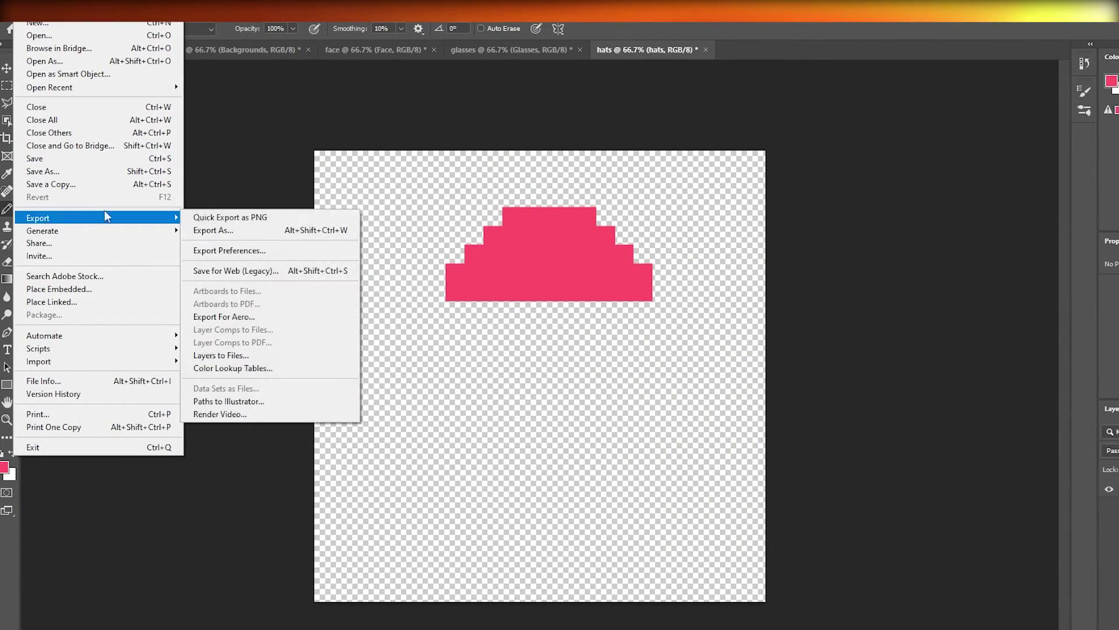
click(232, 358)
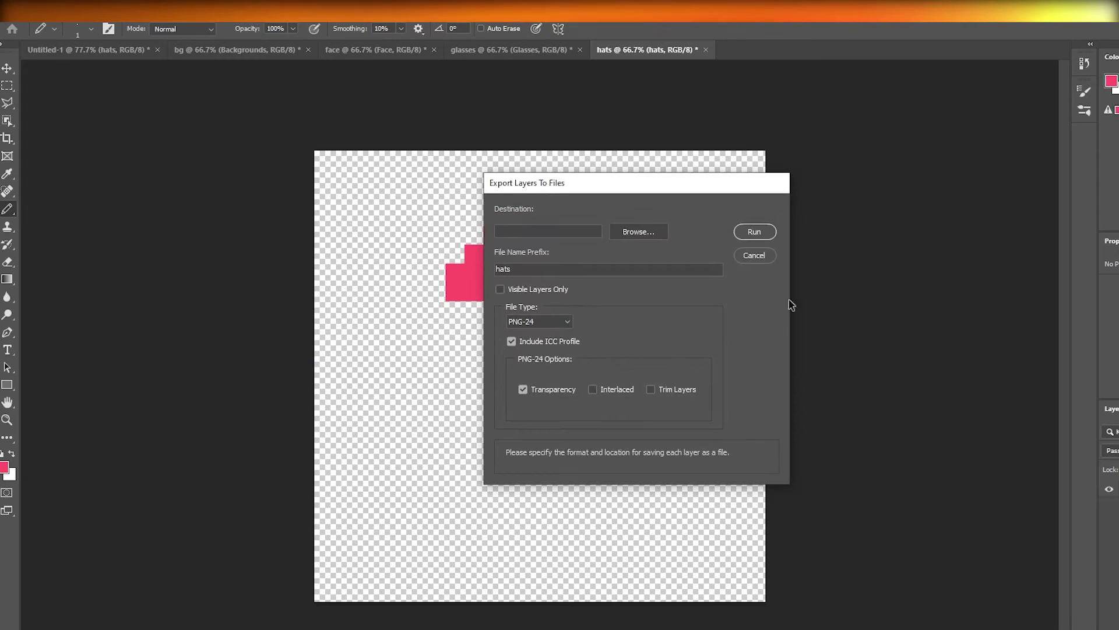
click(629, 232)
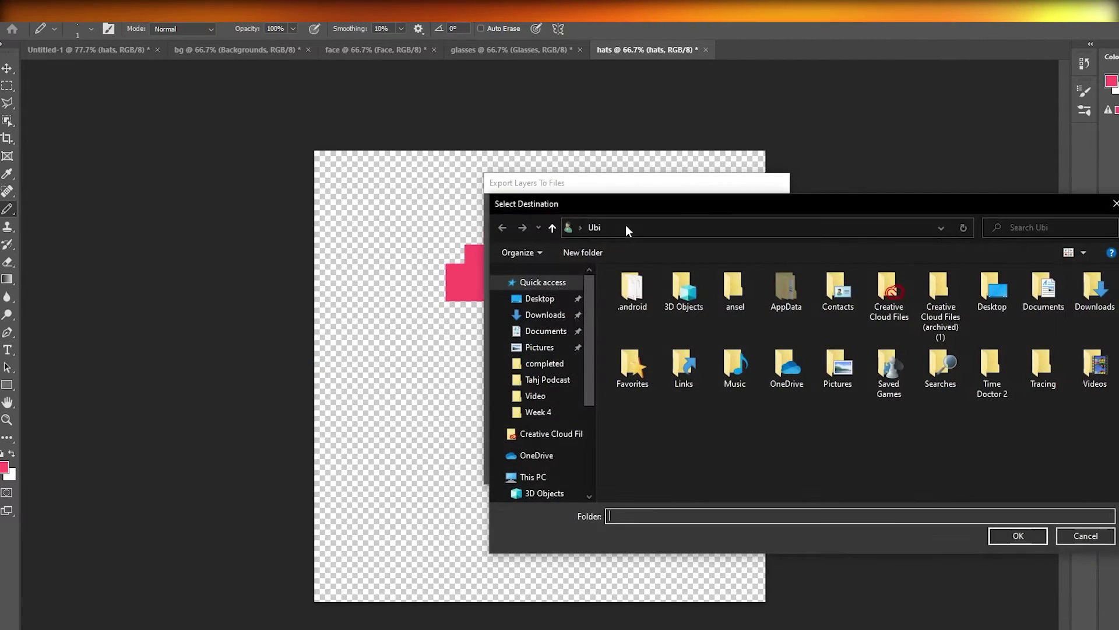
scroll(591, 391, down, 2)
scroll(550, 481, down, 1)
scroll(565, 461, up, 1)
scroll(577, 443, up, 1)
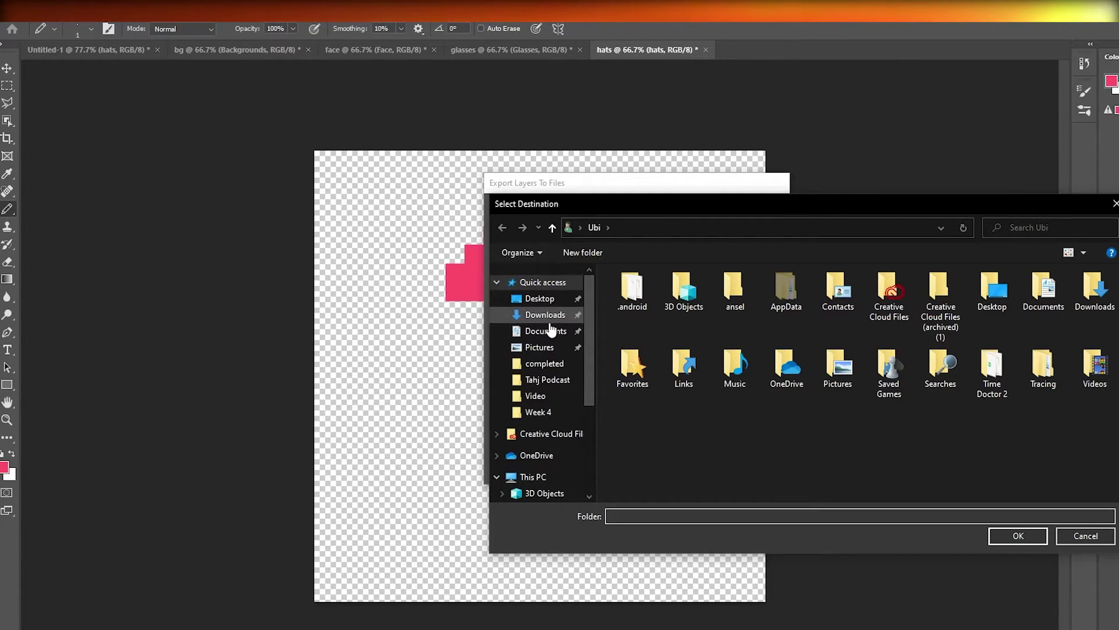
click(550, 320)
double_click(650, 299)
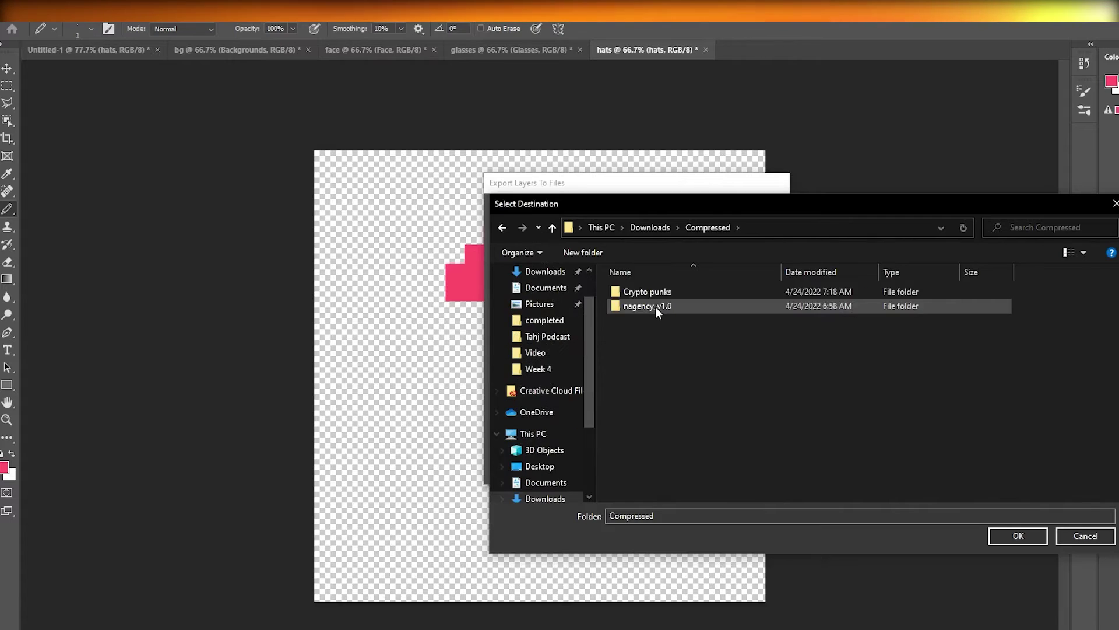
double_click(656, 306)
double_click(646, 352)
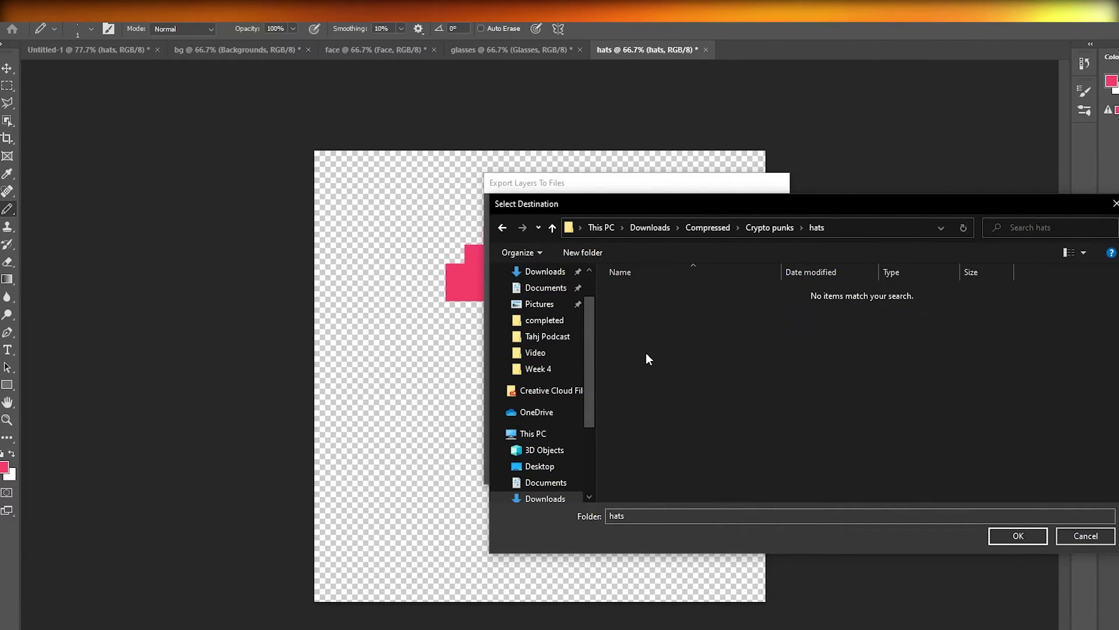
key(alt+Left)
click(659, 351)
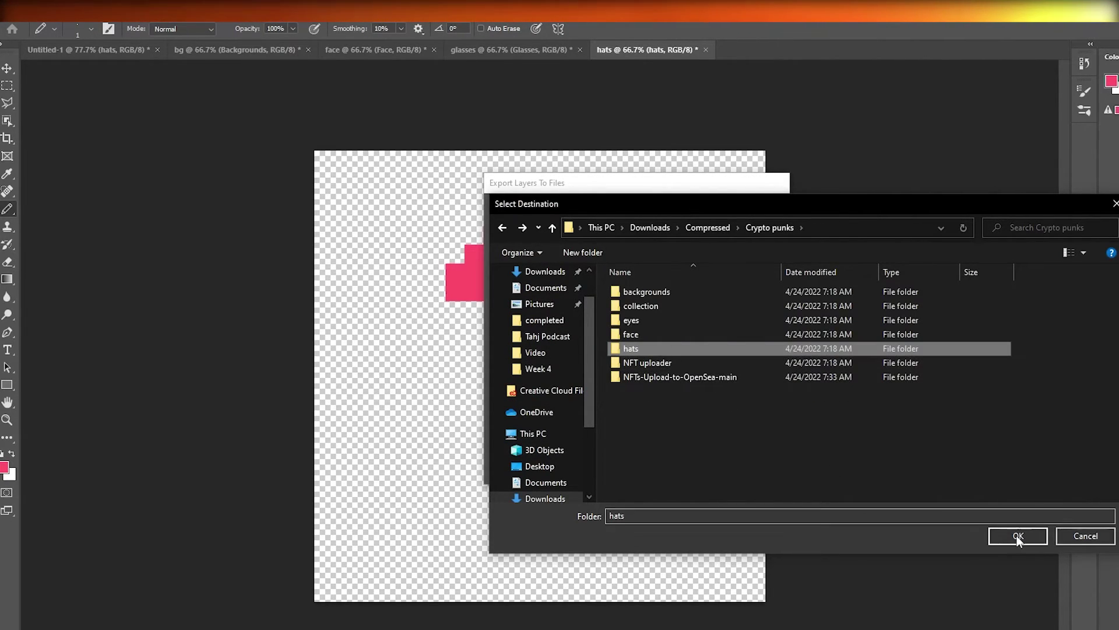
click(1017, 536)
Export the hat layers as PNG-24 files with transparency and the file name prefix hats
click(549, 321)
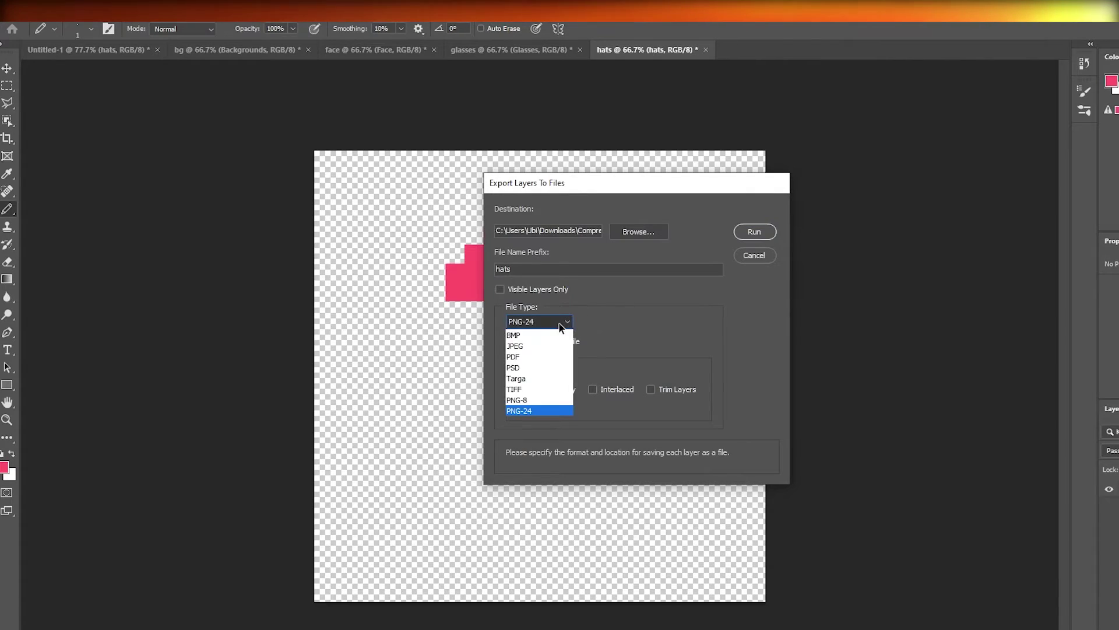
click(534, 411)
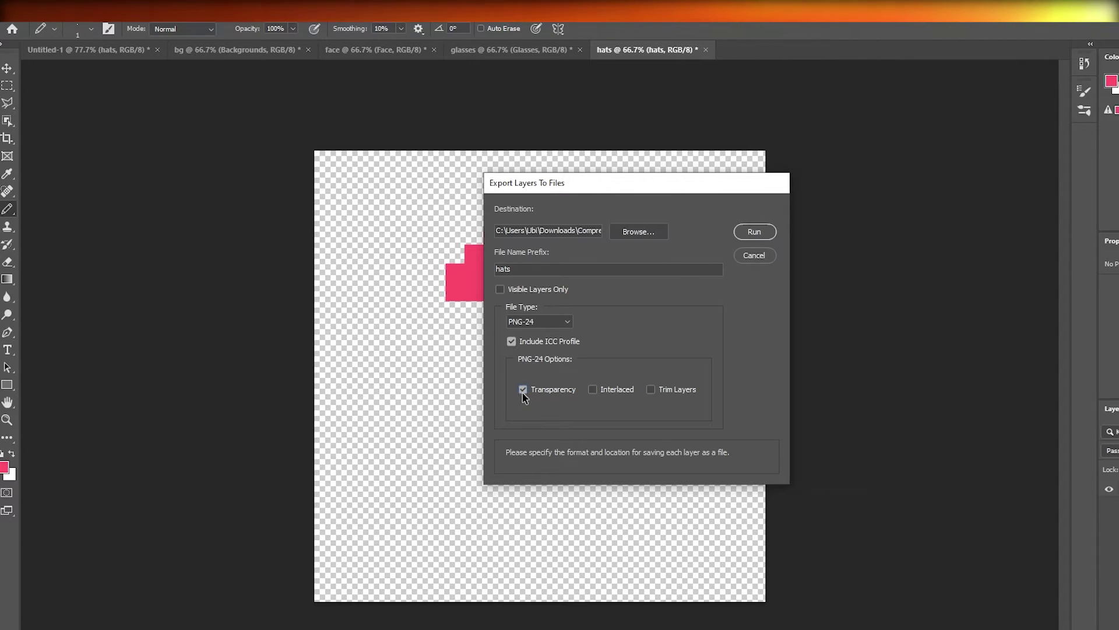
click(754, 232)
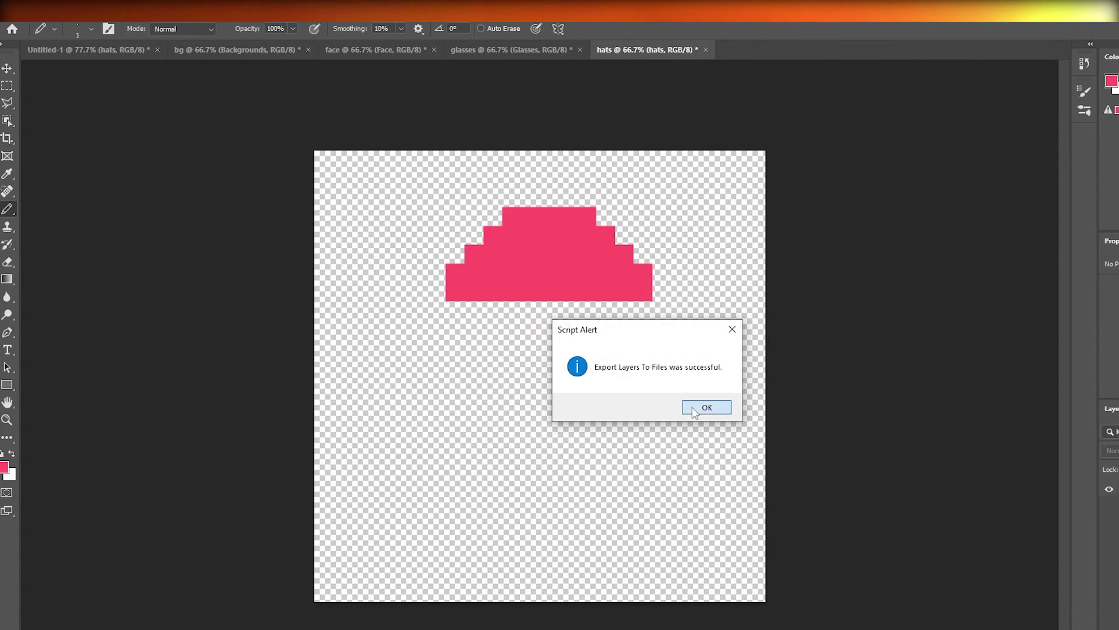
click(695, 409)
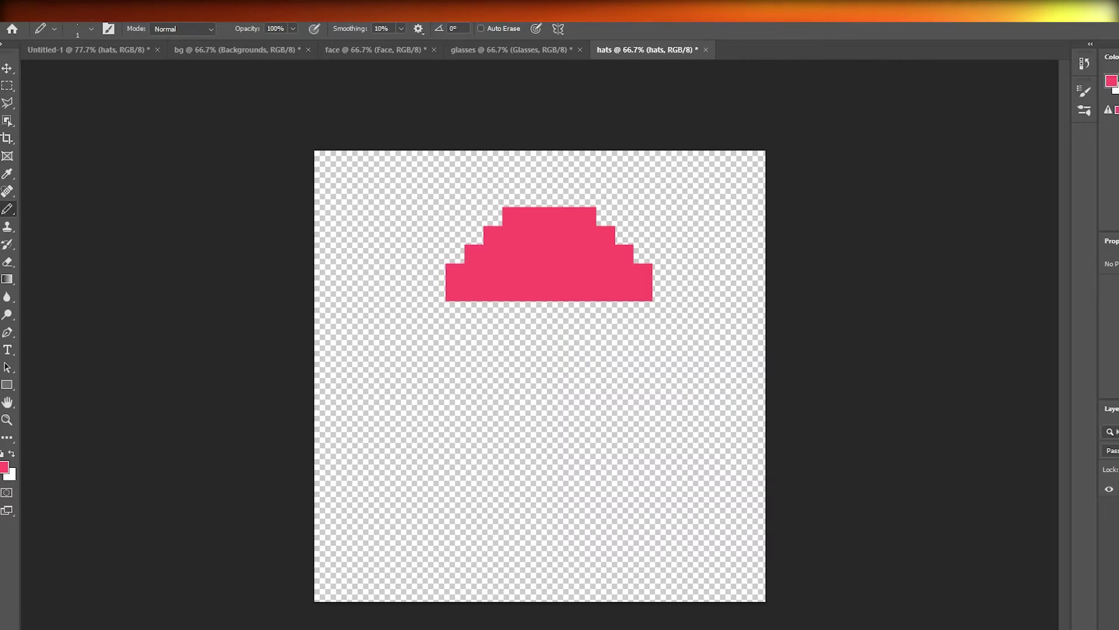
Check the exported images in the Crypto punks hats folder in File Explorer and return to the glasses document in Photoshop
key(super+e)
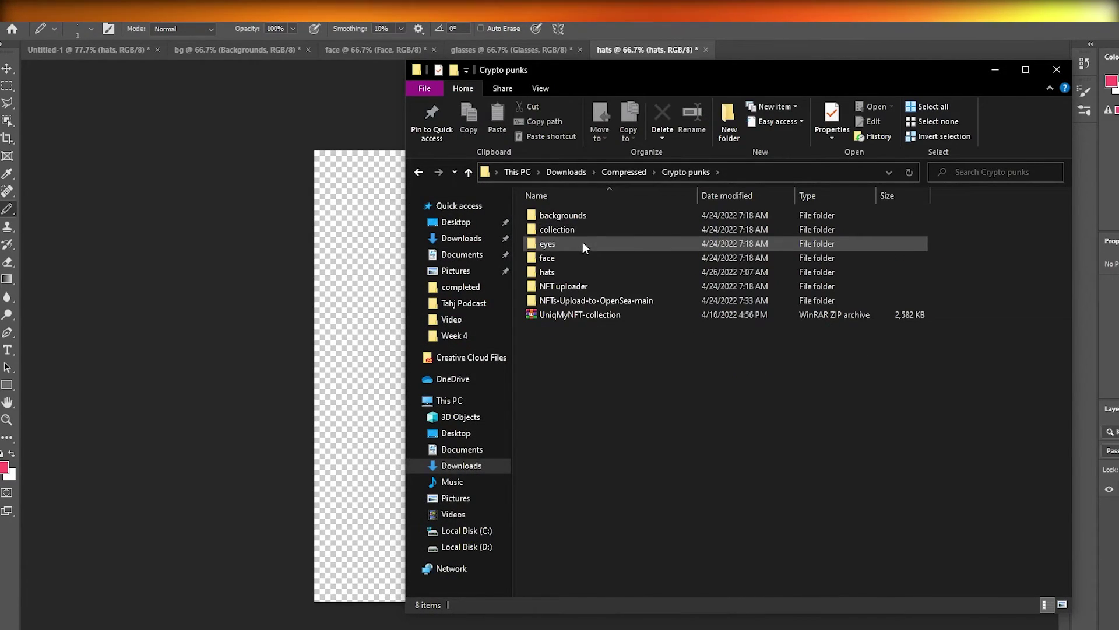
double_click(570, 270)
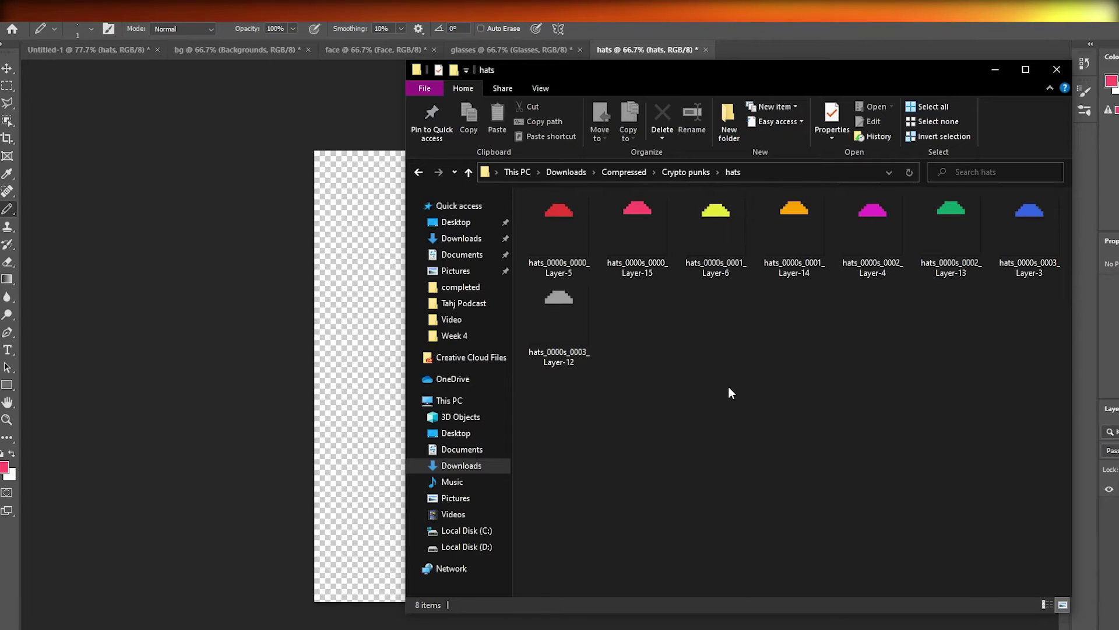
key(alt+Left)
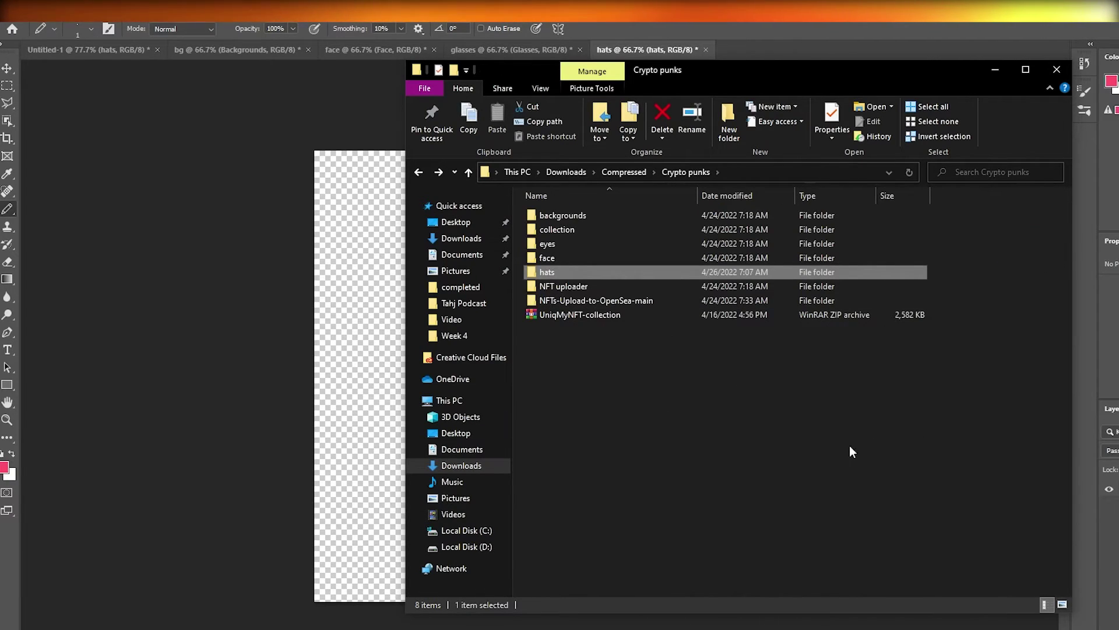
click(370, 362)
click(500, 53)
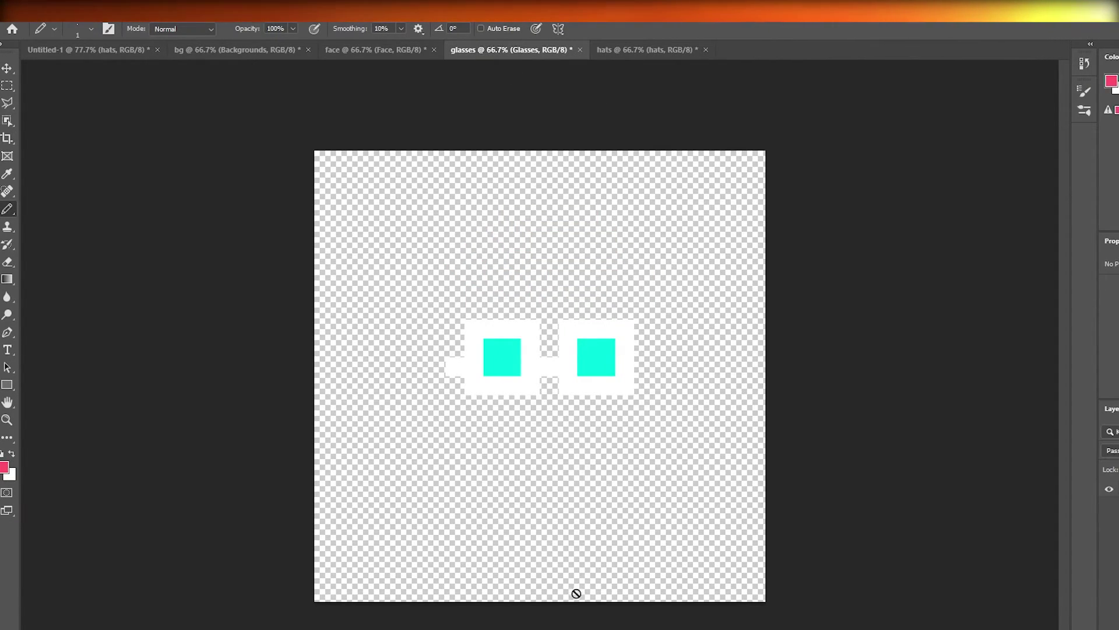
Switch to File Explorer and inspect the contents of the face, backgrounds and hats folders in Crypto punks
key(alt+Tab)
double_click(590, 257)
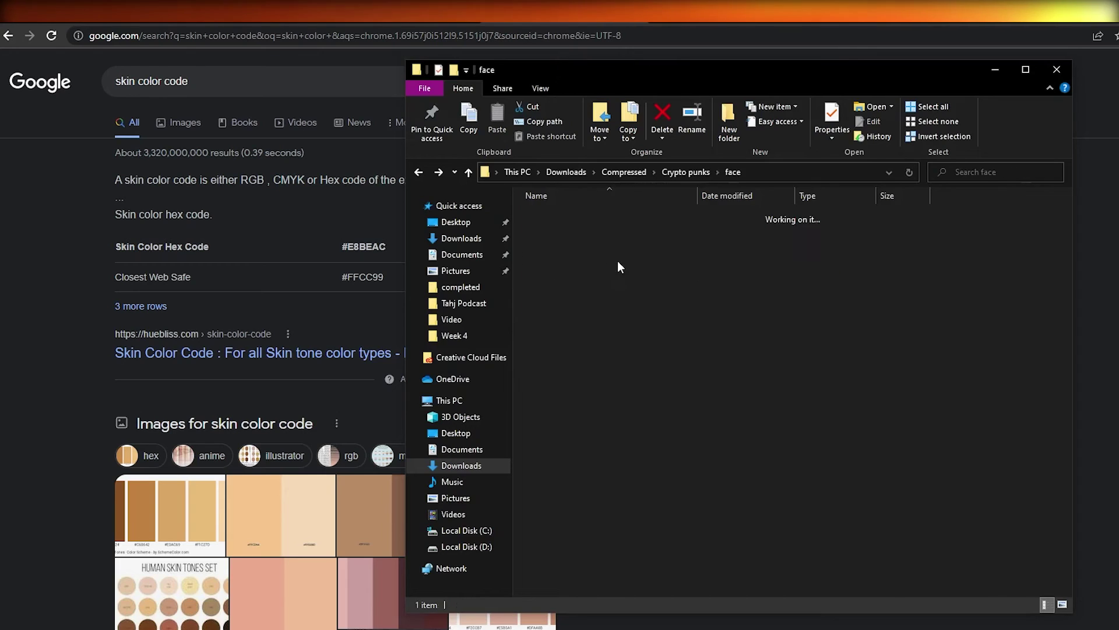
key(alt+Left)
double_click(570, 255)
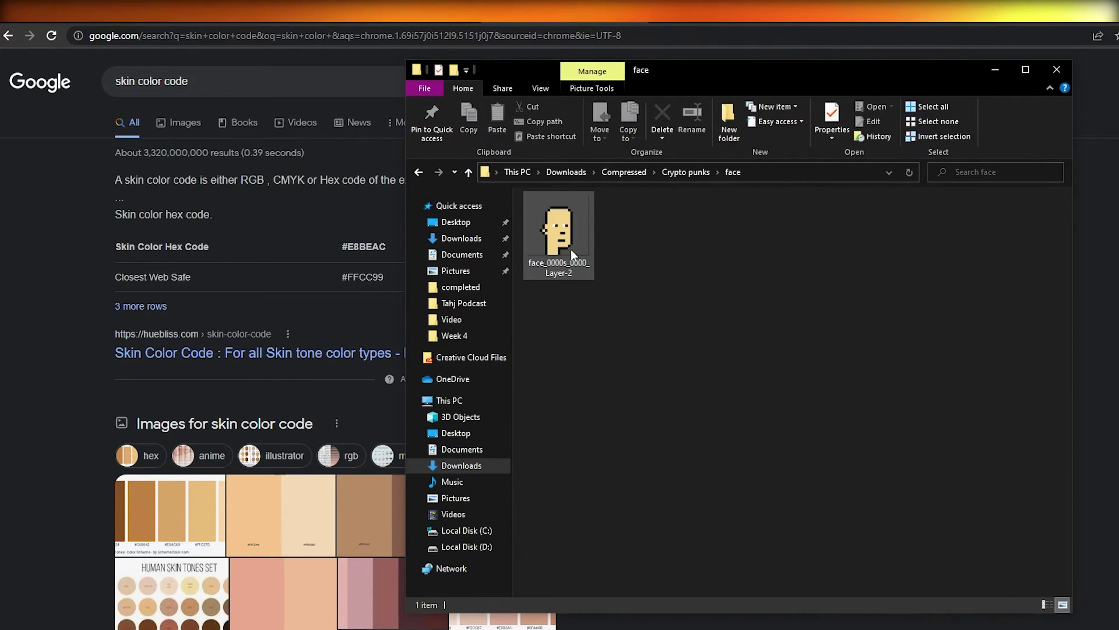
key(alt+Left)
double_click(584, 219)
key(alt+Left)
click(617, 271)
double_click(617, 272)
key(alt+Left)
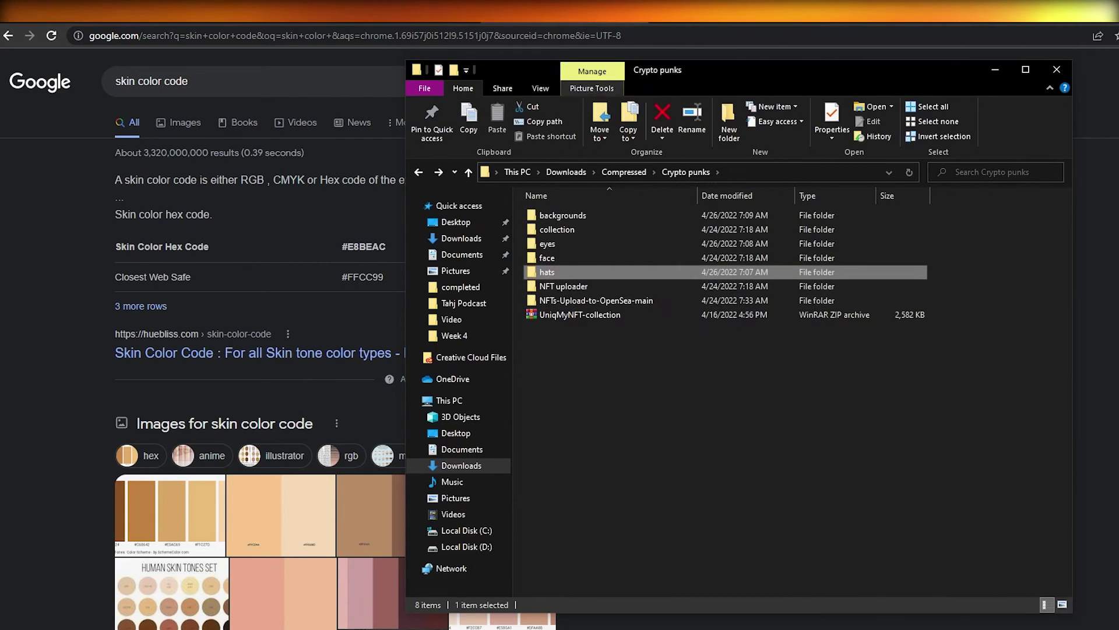
Open the nft-generator.art app in a new Chrome tab
click(668, 21)
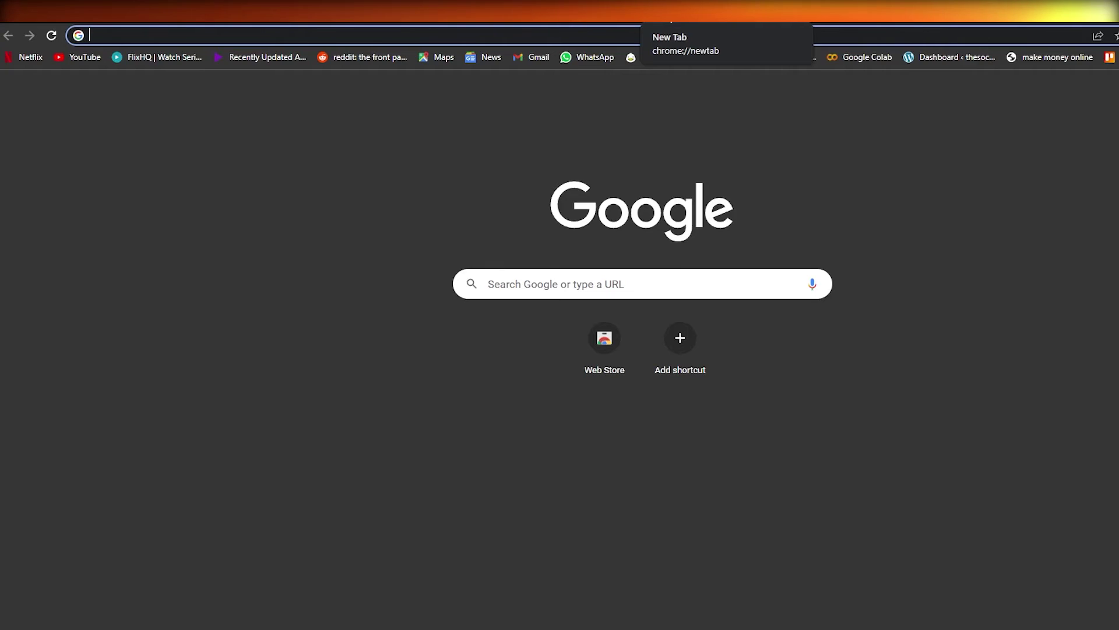
text(nft)
key(Return)
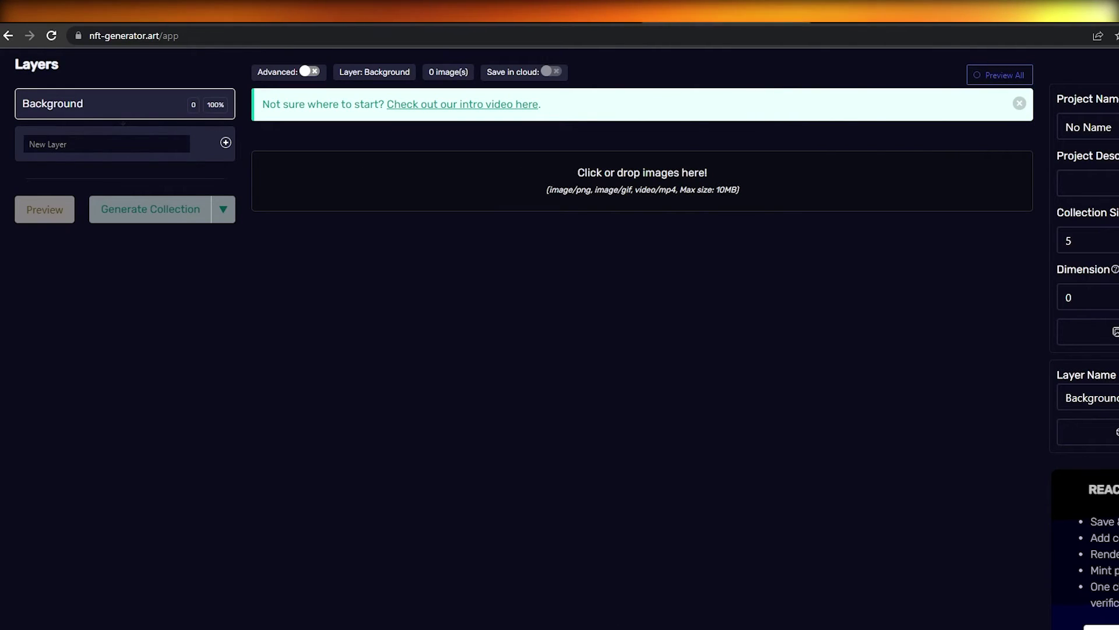
Add all images from the Crypto punks backgrounds folder to the Background layer of the generator
key(alt+Tab)
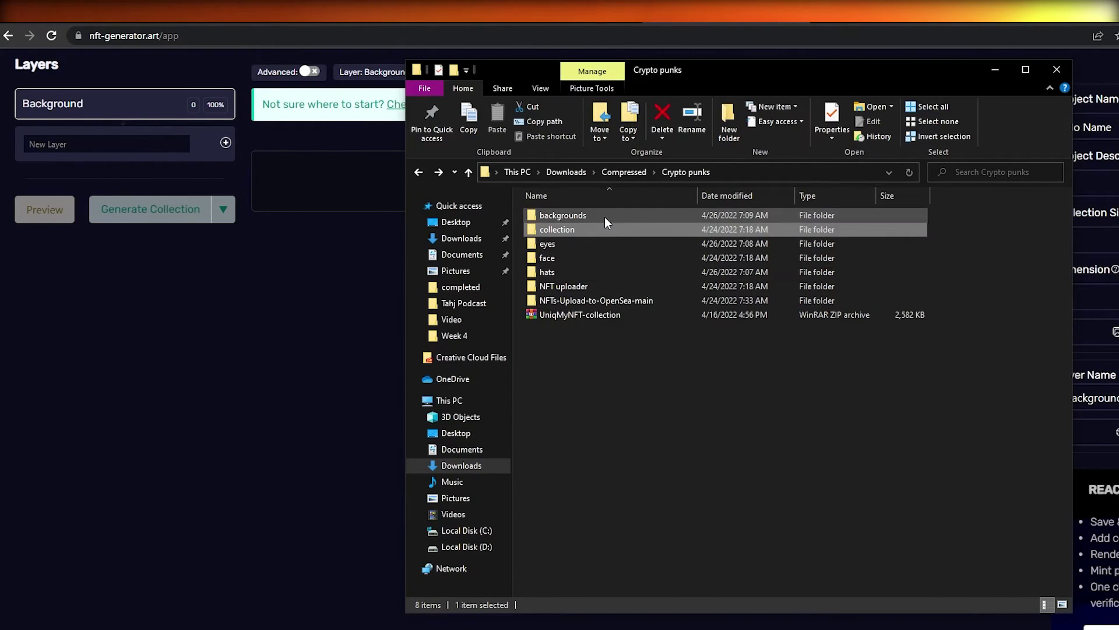
double_click(604, 216)
drag(987, 401, 311, 184)
key(ctrl+a)
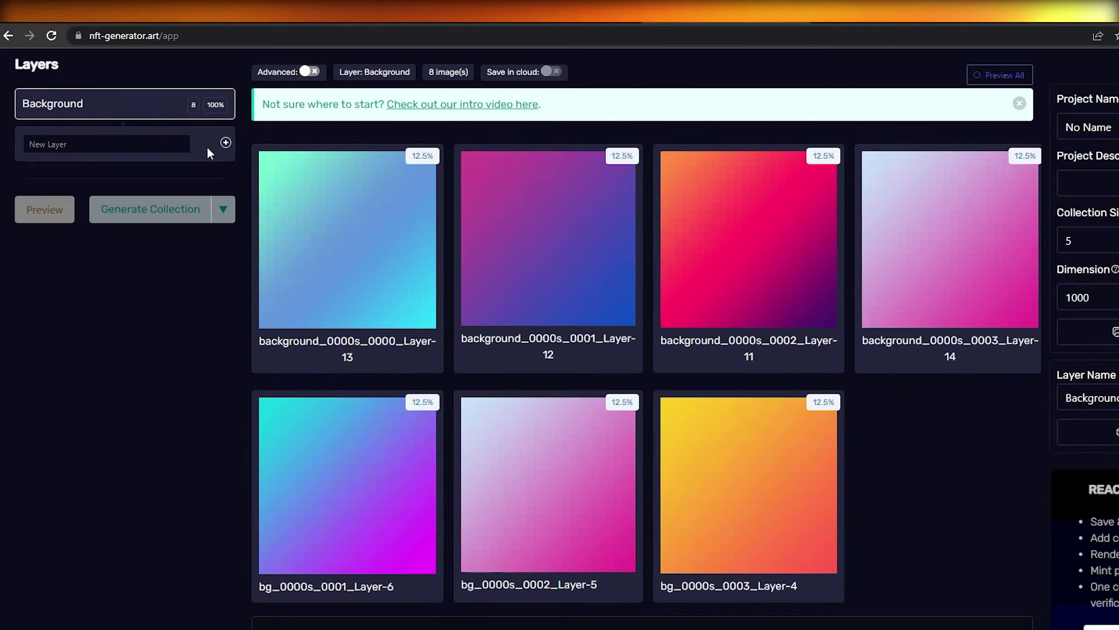
Add three new layers named hats, face and glasses below Background
click(121, 140)
text(ha)
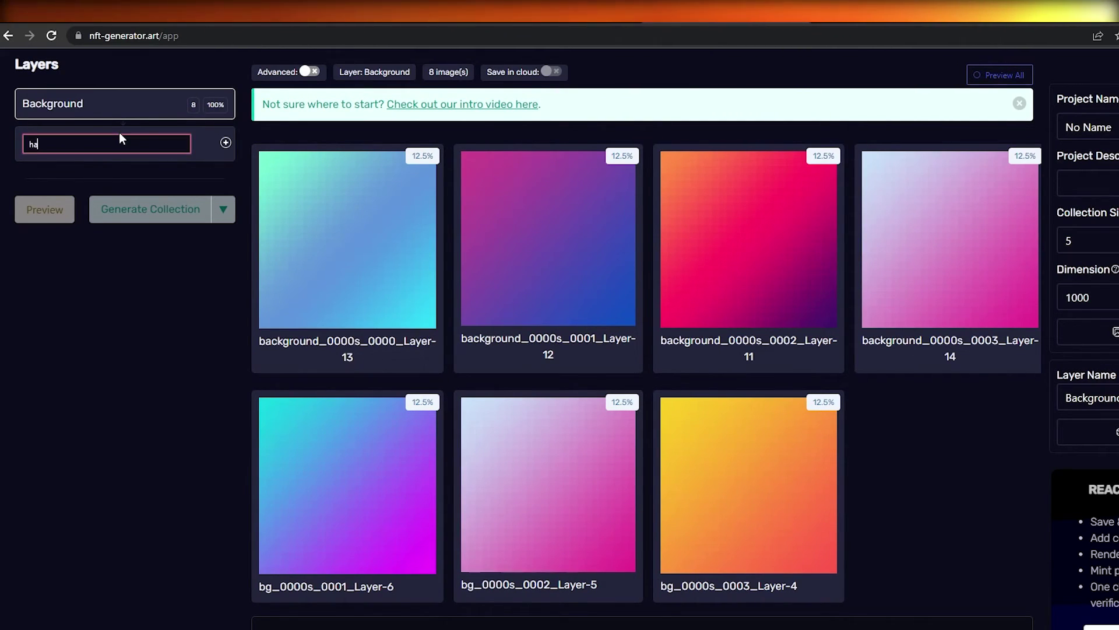
text(ts)
key(Return)
text(face)
key(Return)
text(glasses)
key(Return)
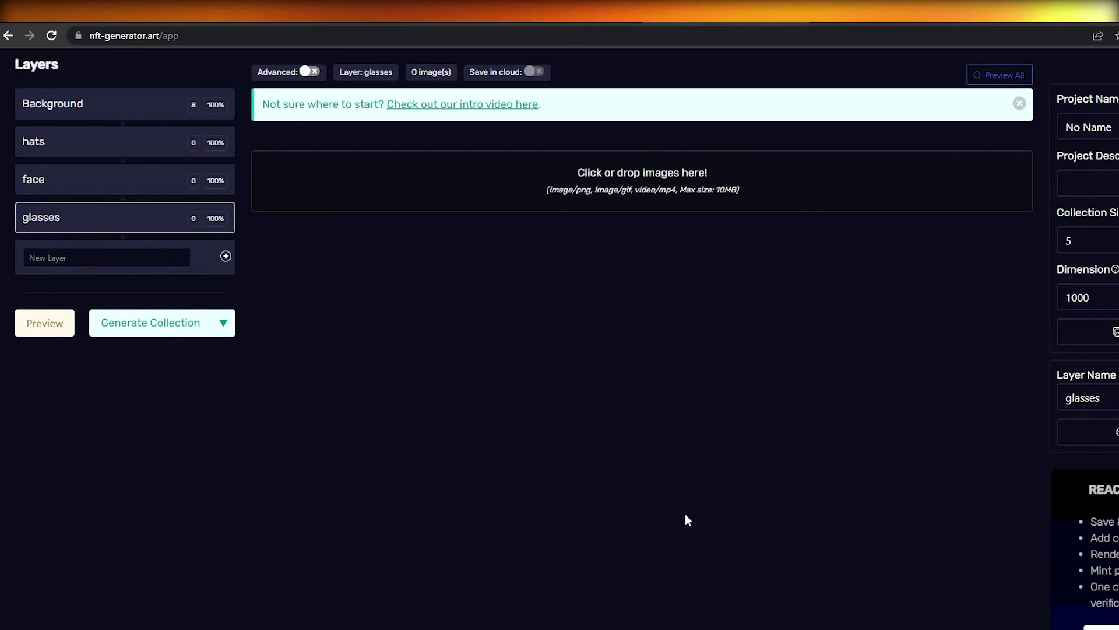
Add all images from the Crypto punks eyes folder to the glasses layer
key(alt+Tab)
key(alt+Left)
double_click(653, 244)
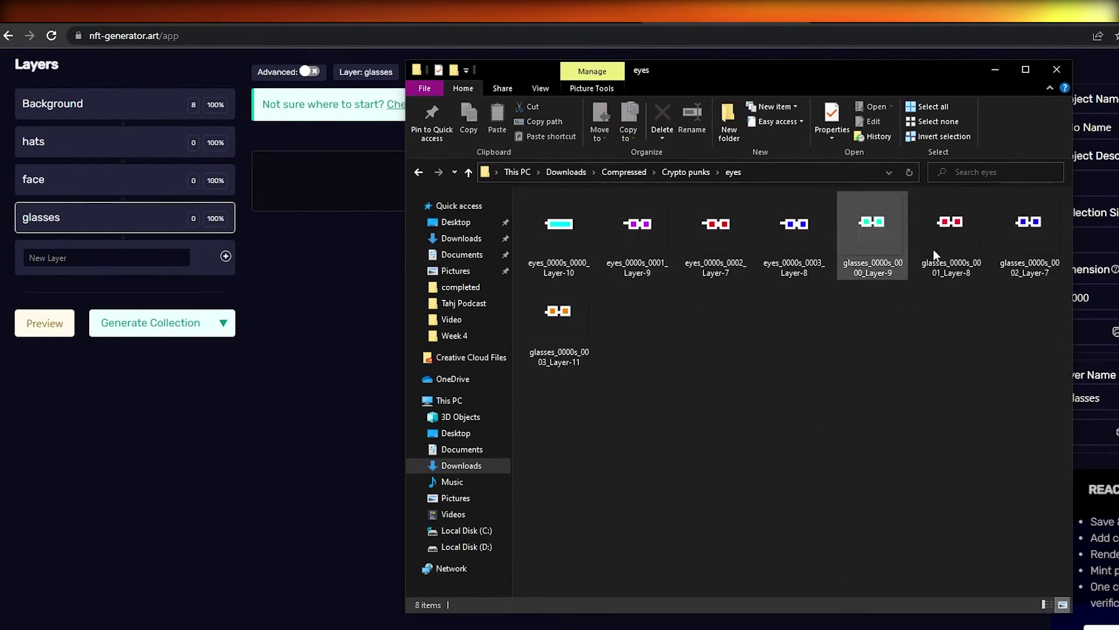
drag(553, 411, 1070, 218)
drag(943, 228, 361, 188)
Select the face layer and add the image from the Crypto punks face folder to it
click(107, 187)
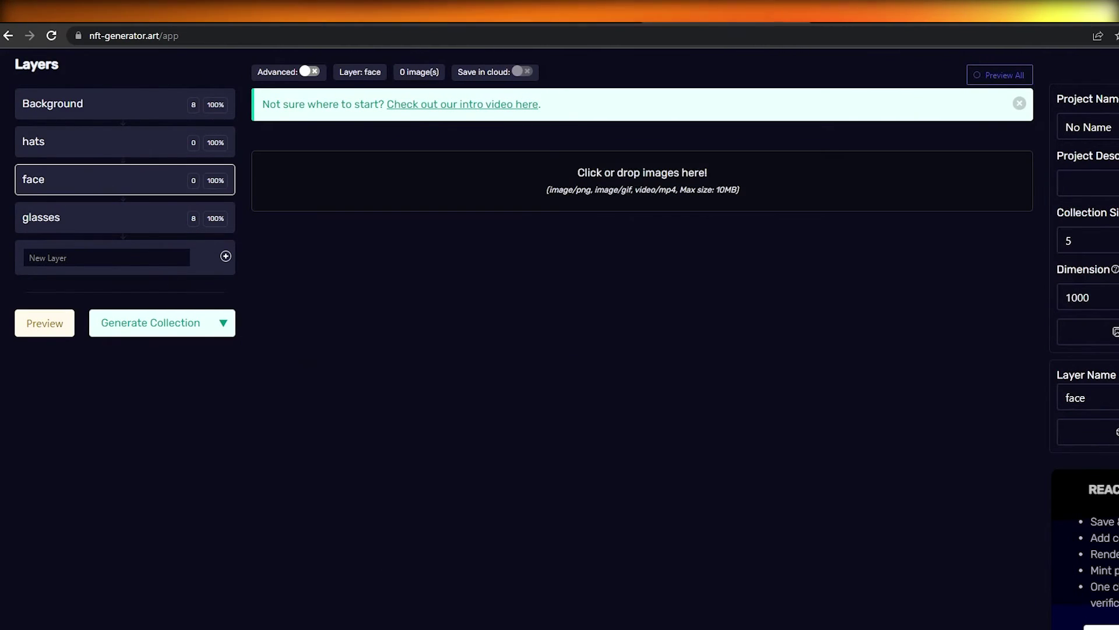
key(alt+Tab)
key(alt+Left)
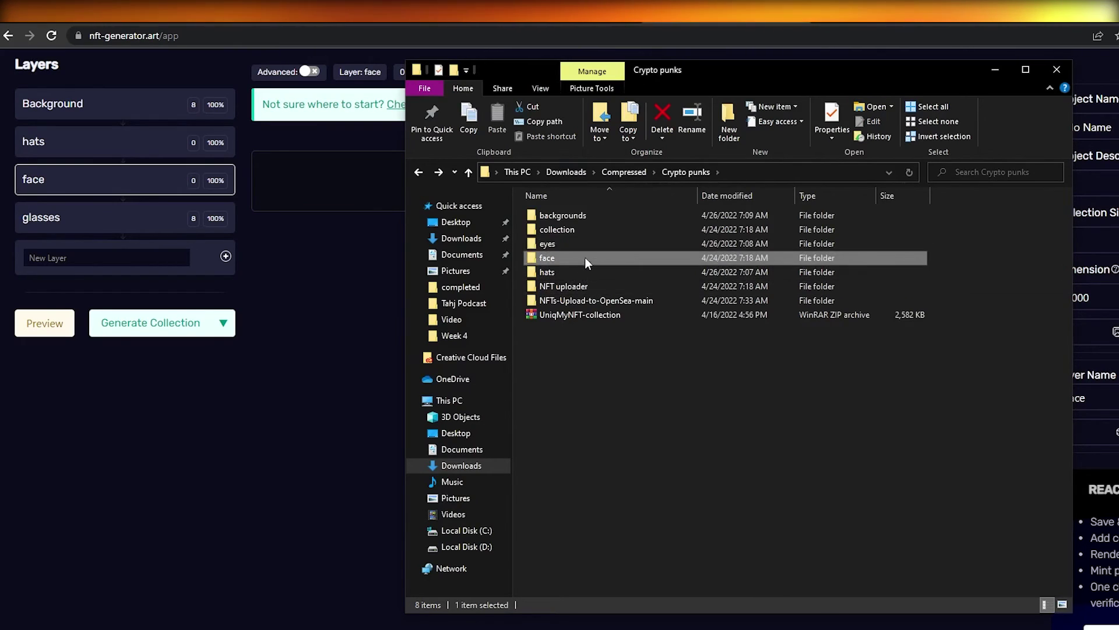
double_click(585, 257)
drag(463, 248, 327, 181)
Select the hats layer and add all images from the Crypto punks hats folder to it
click(82, 157)
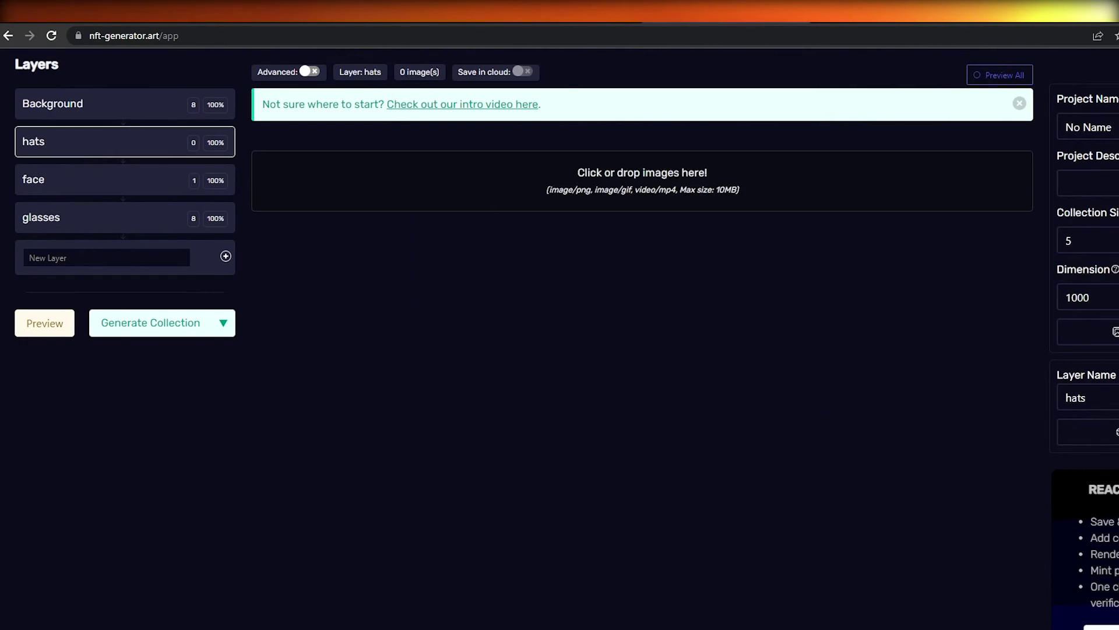
key(alt+Tab)
key(alt+Left)
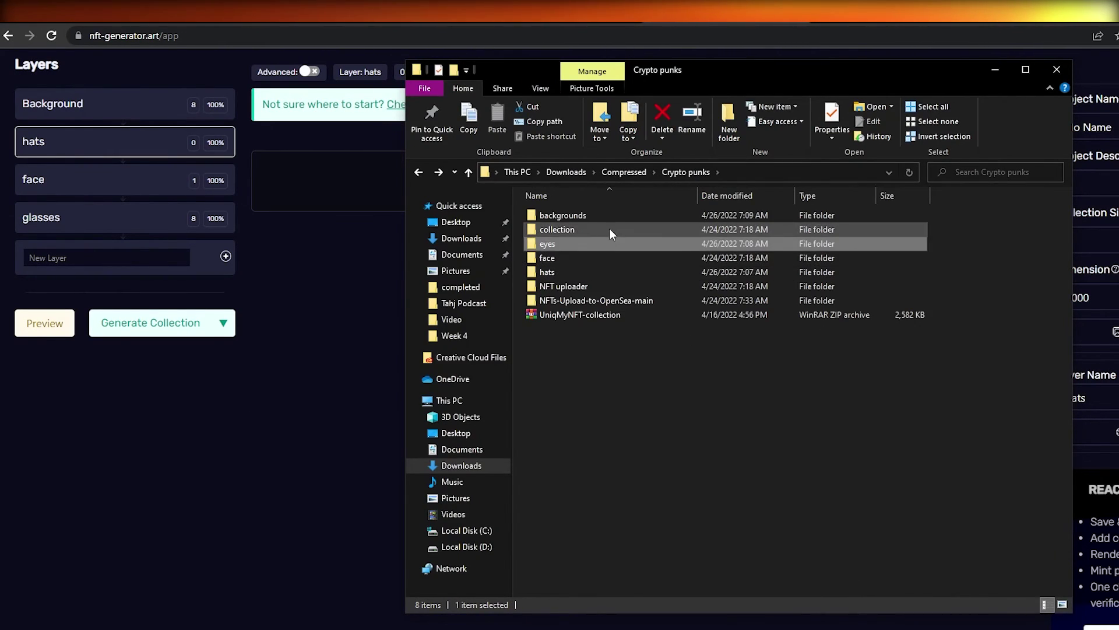
double_click(603, 272)
drag(1019, 495, 370, 183)
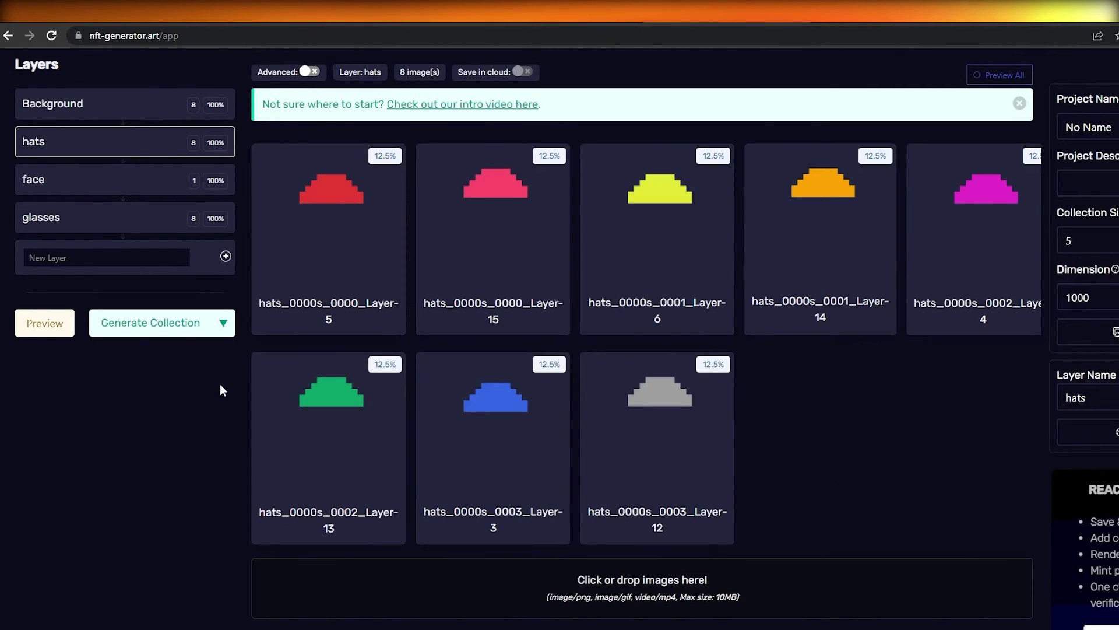
Generate a preview of the combined layers and check how the traits stack
click(47, 337)
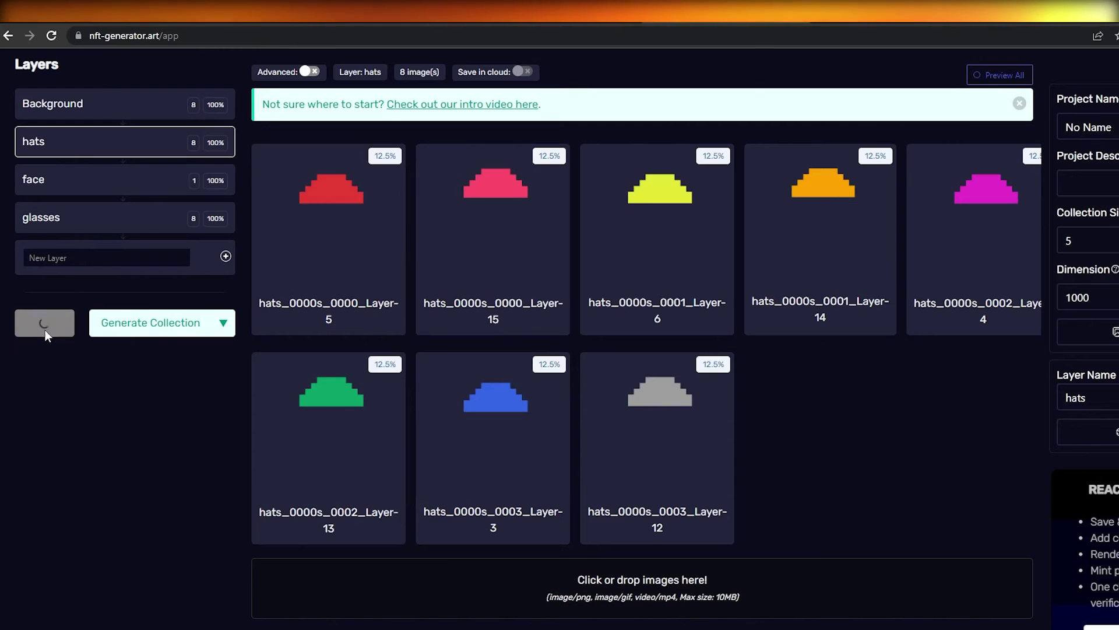
scroll(373, 606, down, 3)
scroll(378, 600, up, 3)
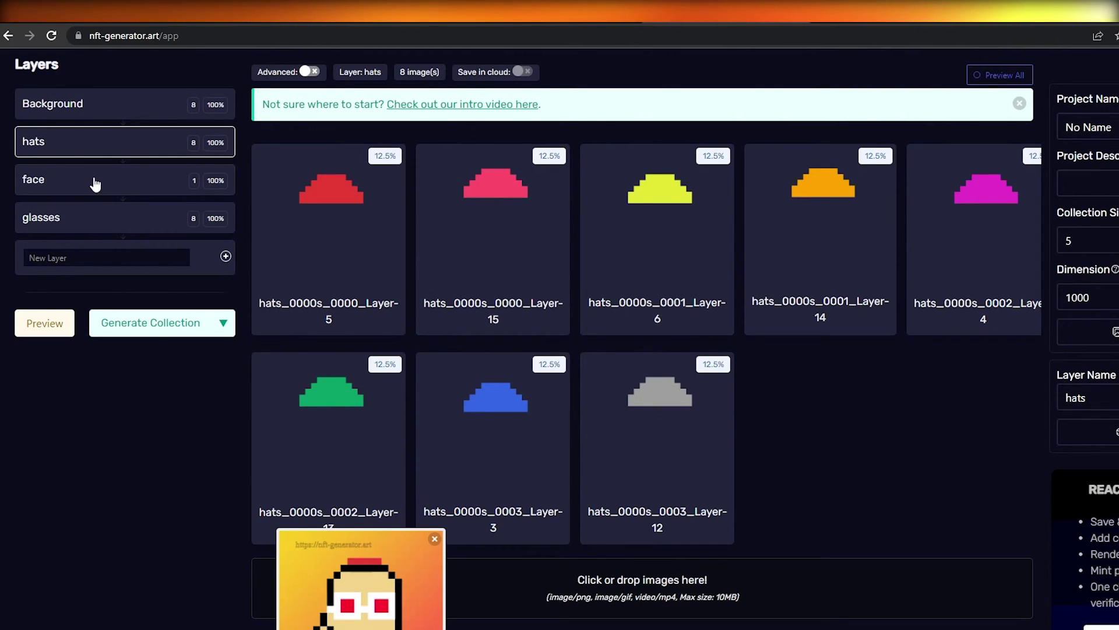
Reorder the layers to Background, face, hats, glasses and preview the combined character again
drag(92, 183, 93, 219)
click(38, 325)
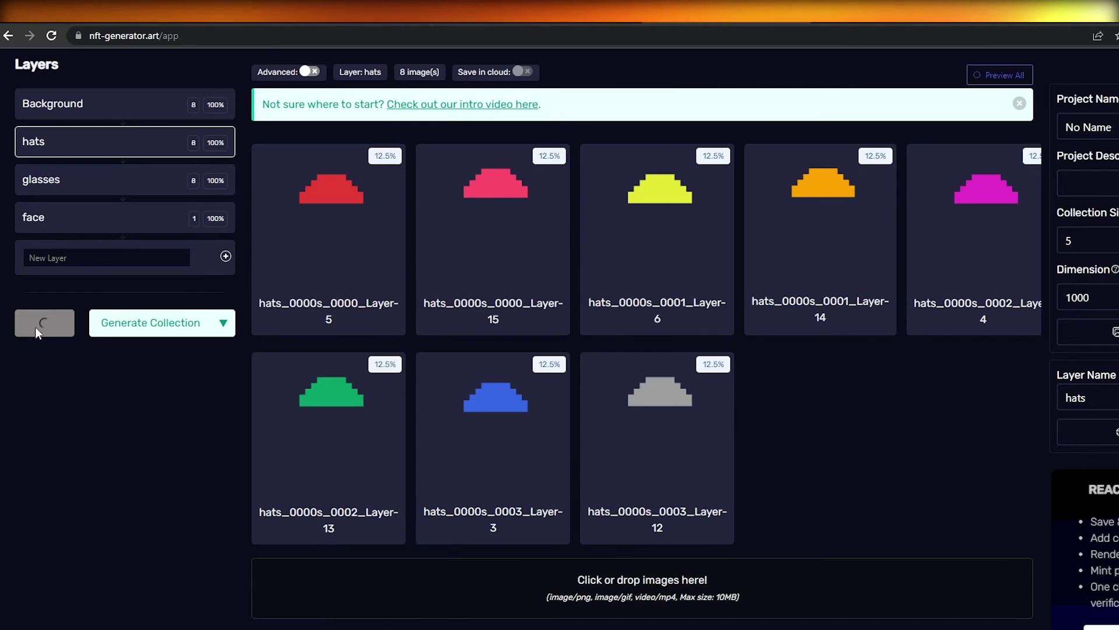
drag(85, 150, 82, 219)
drag(88, 148, 82, 221)
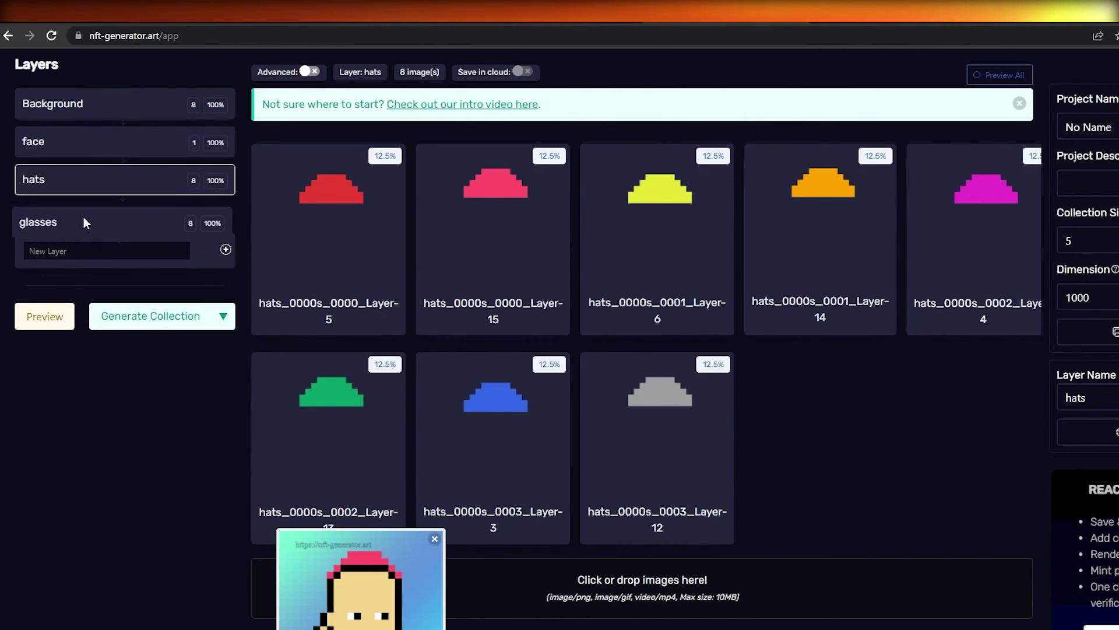
click(44, 324)
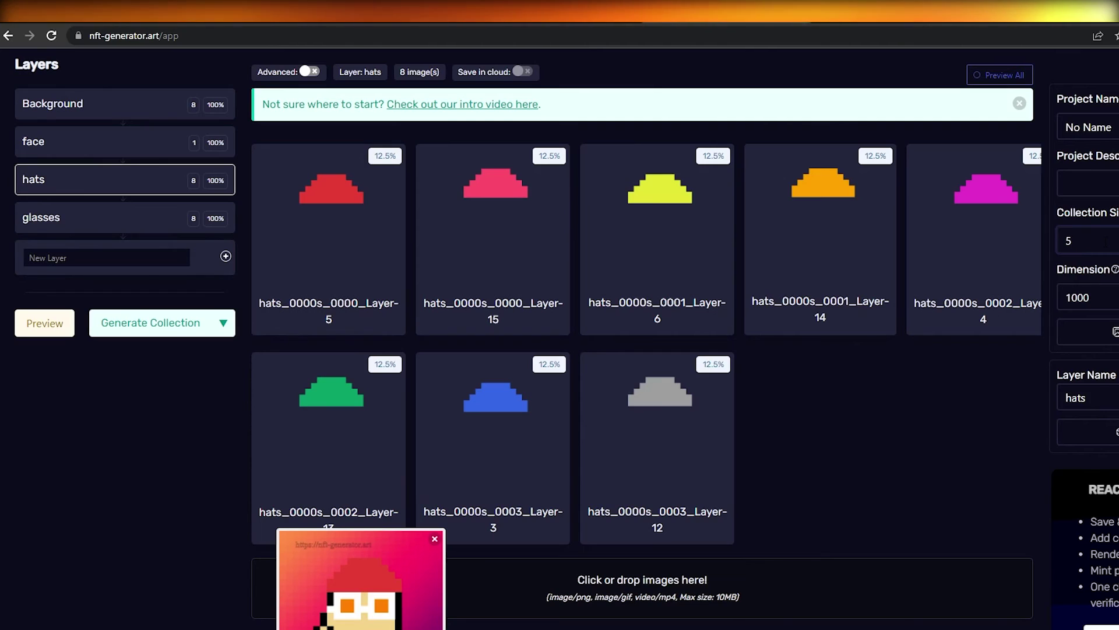
Set the collection size to 100
key(ctrl+a)
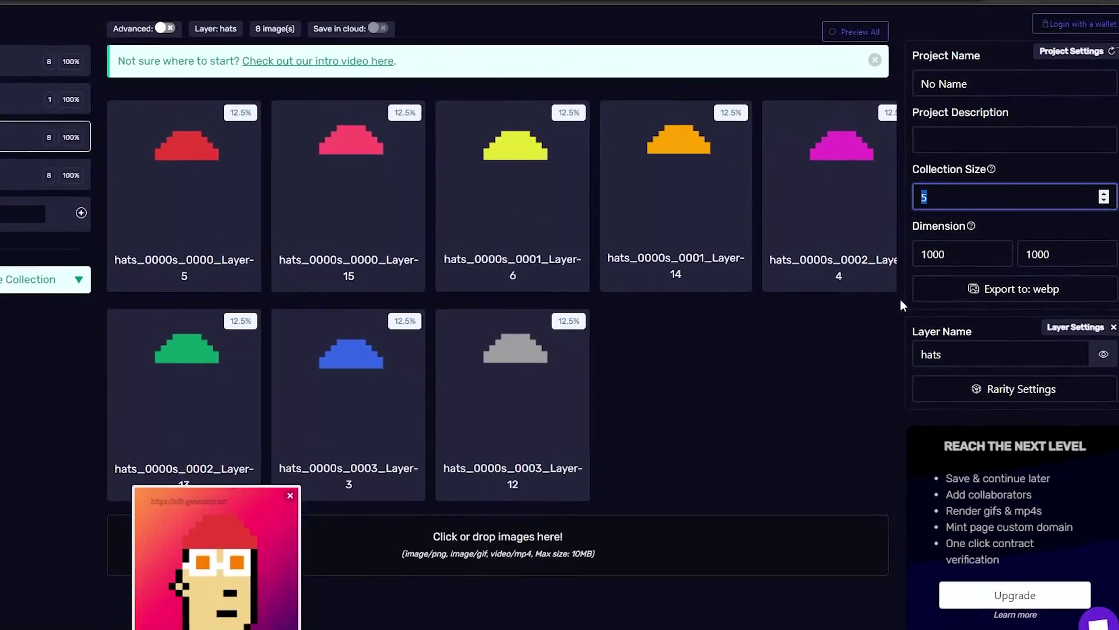
text(100)
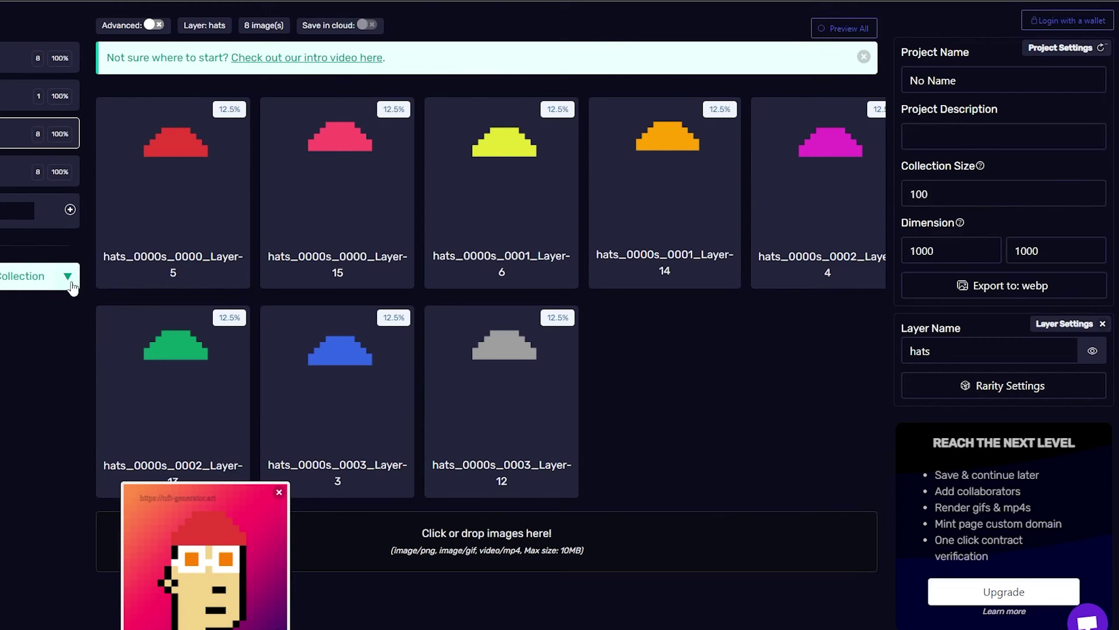
Open the rarity settings of the hats layer and examine the rarity percentage of each hat
scroll(1010, 502, down, 3)
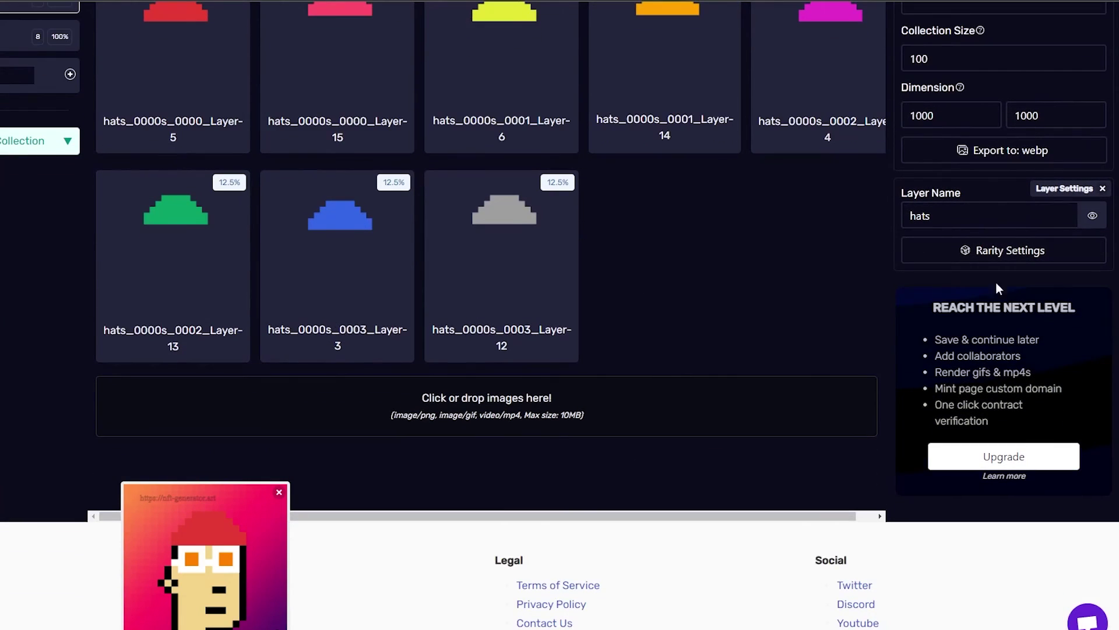
click(997, 250)
scroll(390, 369, down, 3)
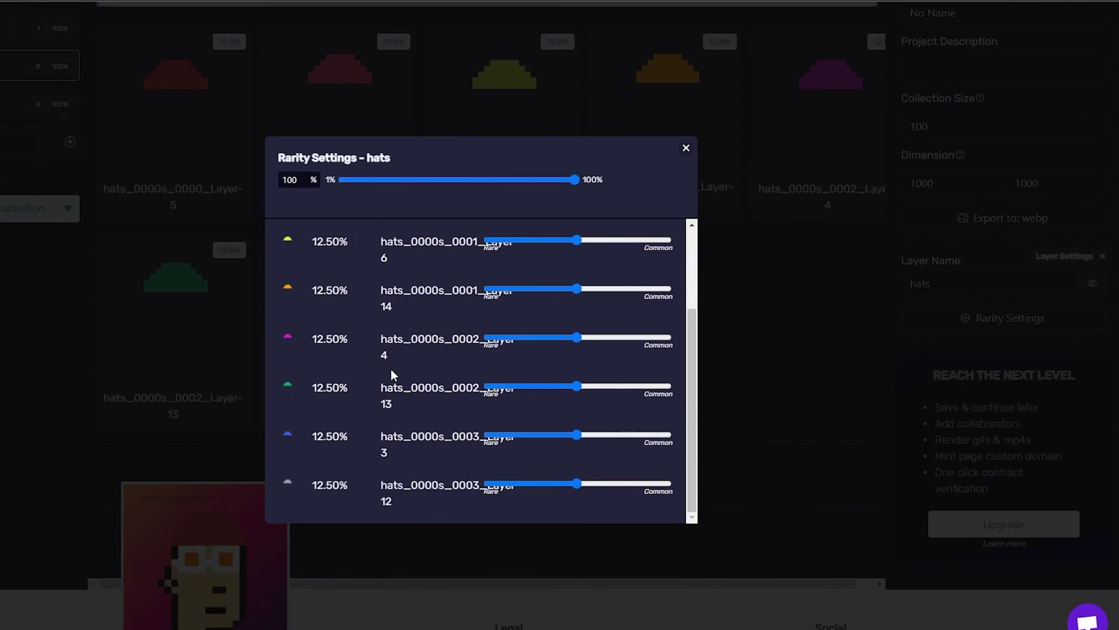
scroll(350, 387, up, 5)
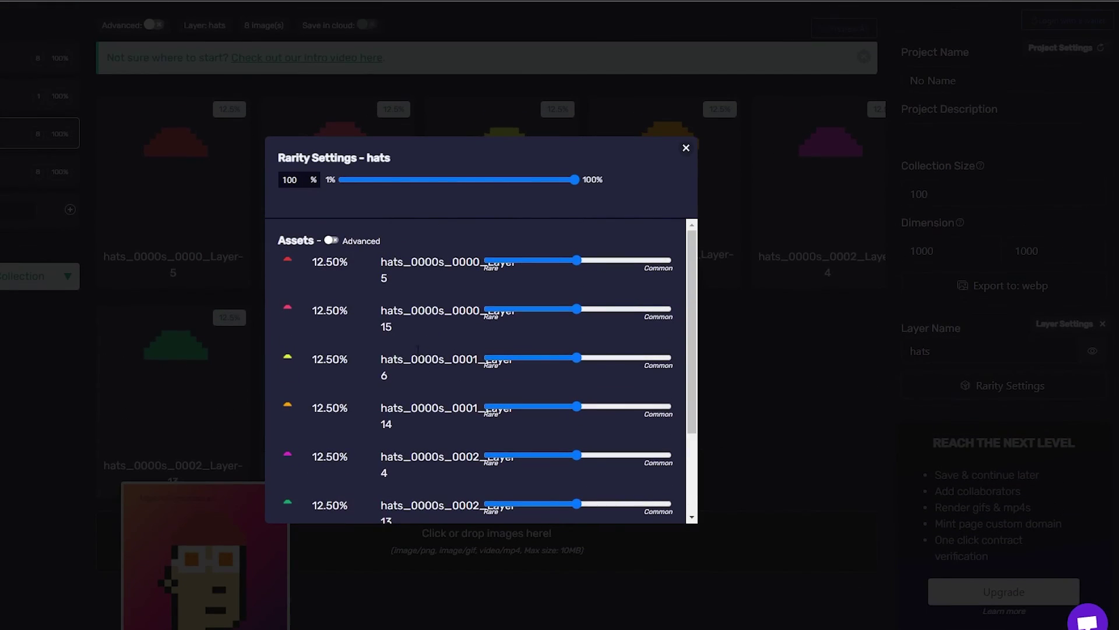
scroll(335, 244, down, 1)
scroll(334, 244, up, 1)
scroll(577, 279, down, 3)
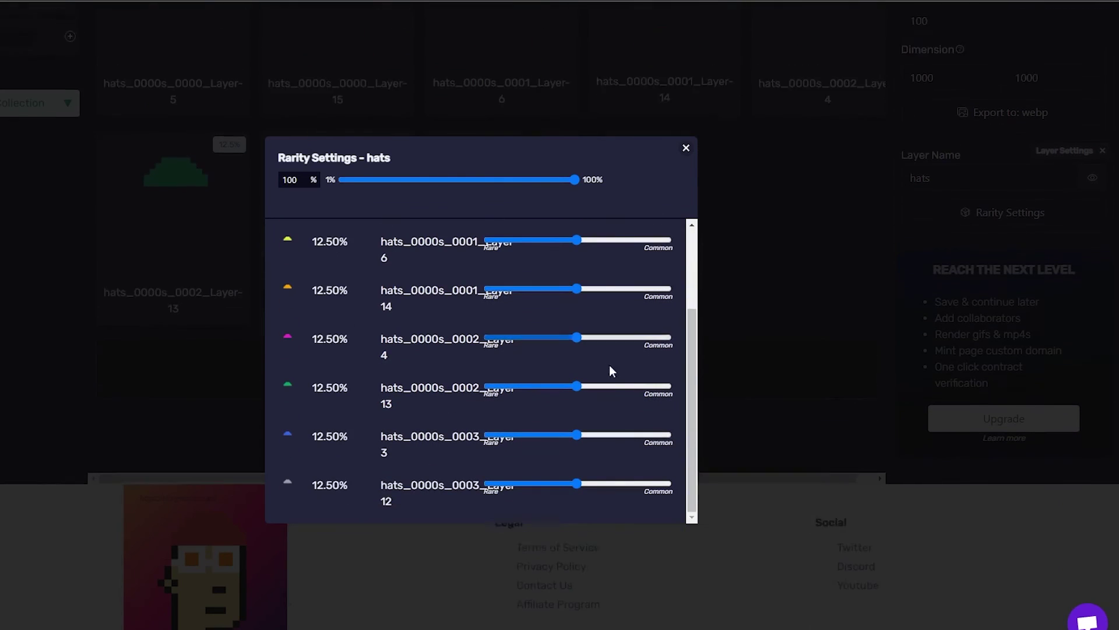
scroll(379, 424, up, 3)
scroll(325, 420, down, 3)
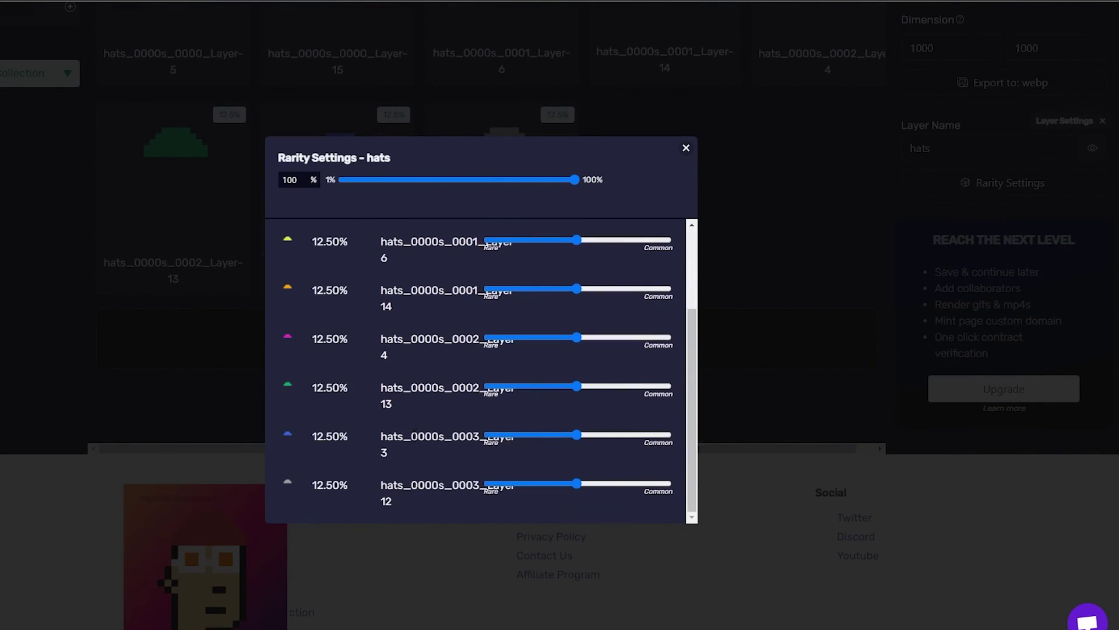
scroll(170, 442, up, 3)
scroll(432, 364, up, 3)
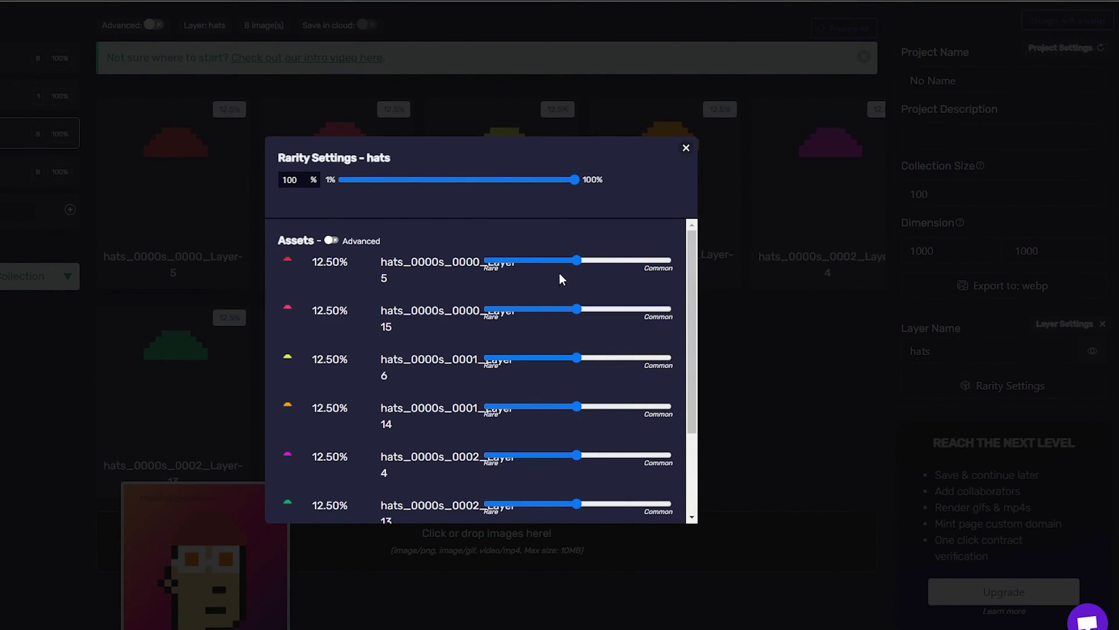
Try different rarity values for the first red hat, restore it to 12.50% and close the rarity settings
drag(489, 260, 708, 260)
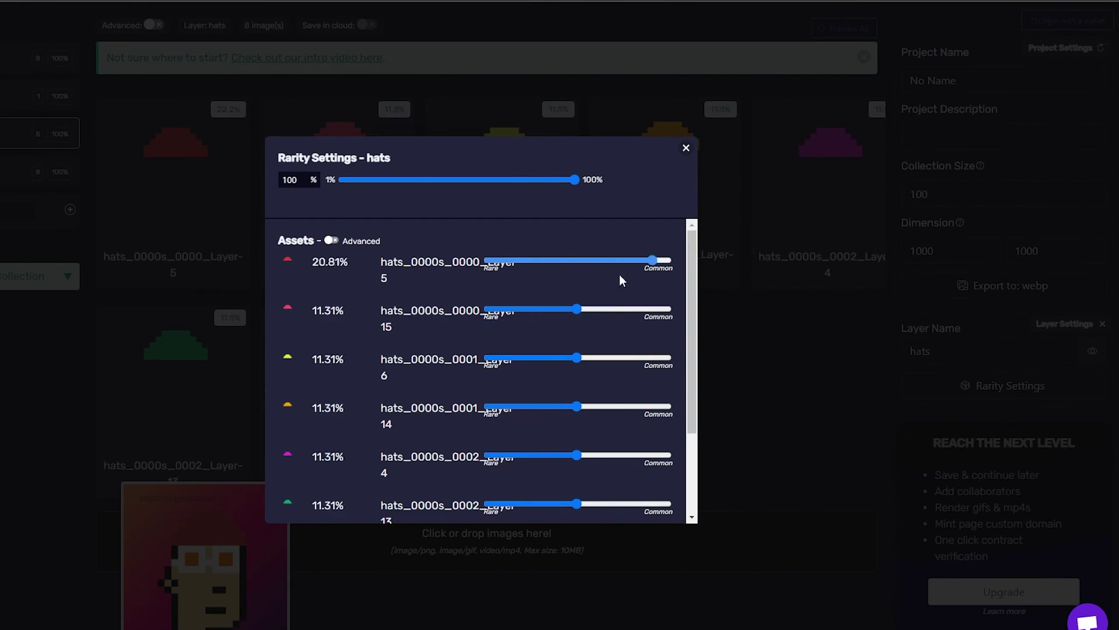
click(576, 268)
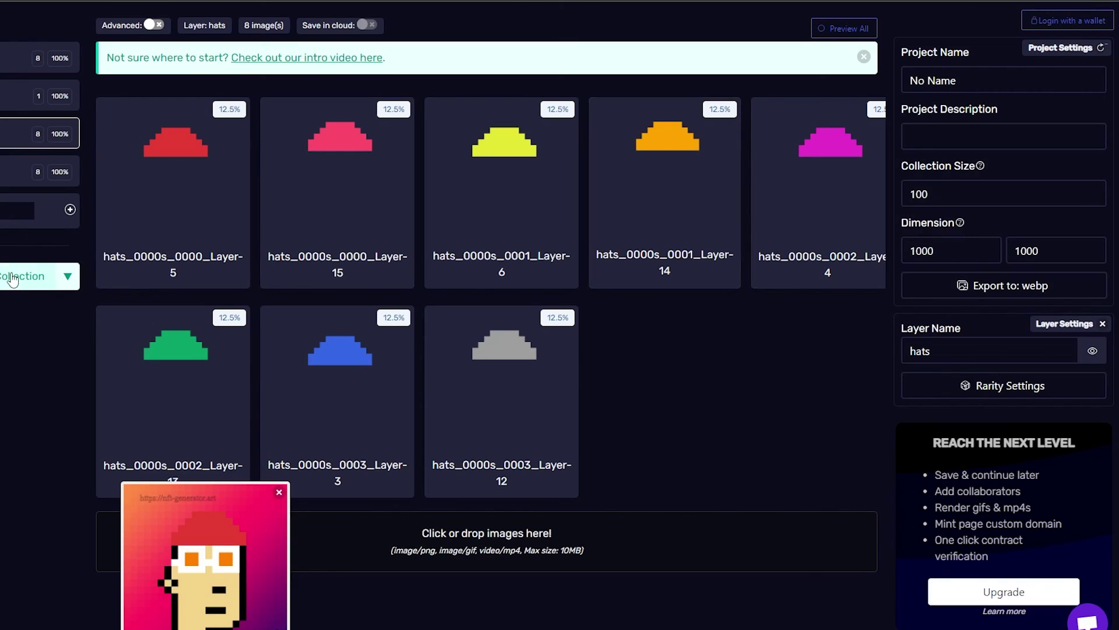
Start generating the collection from the layers
click(10, 277)
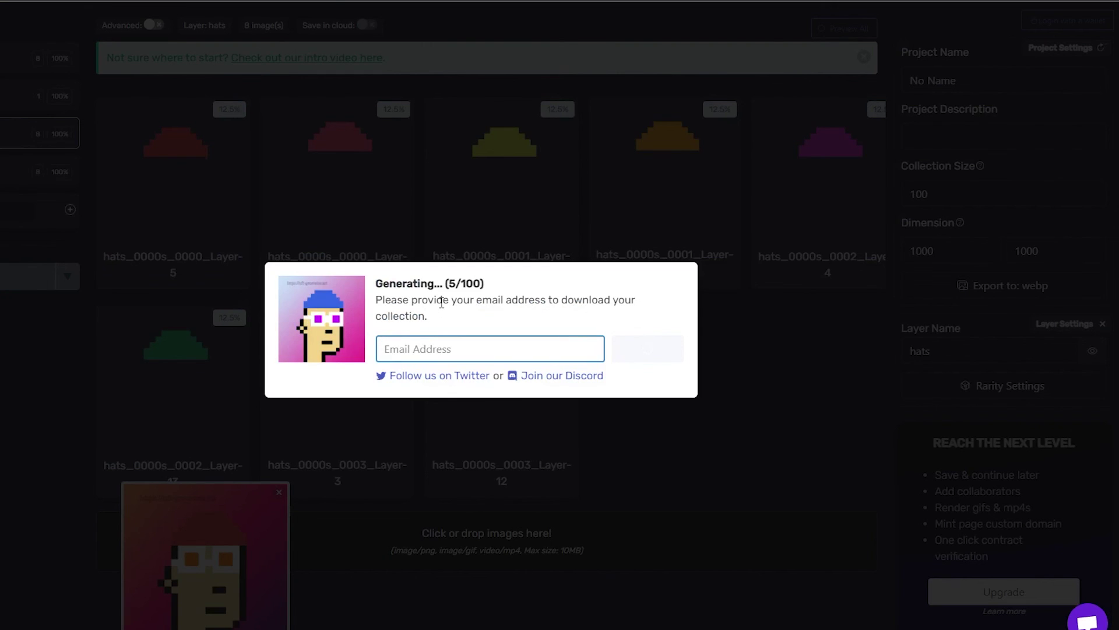